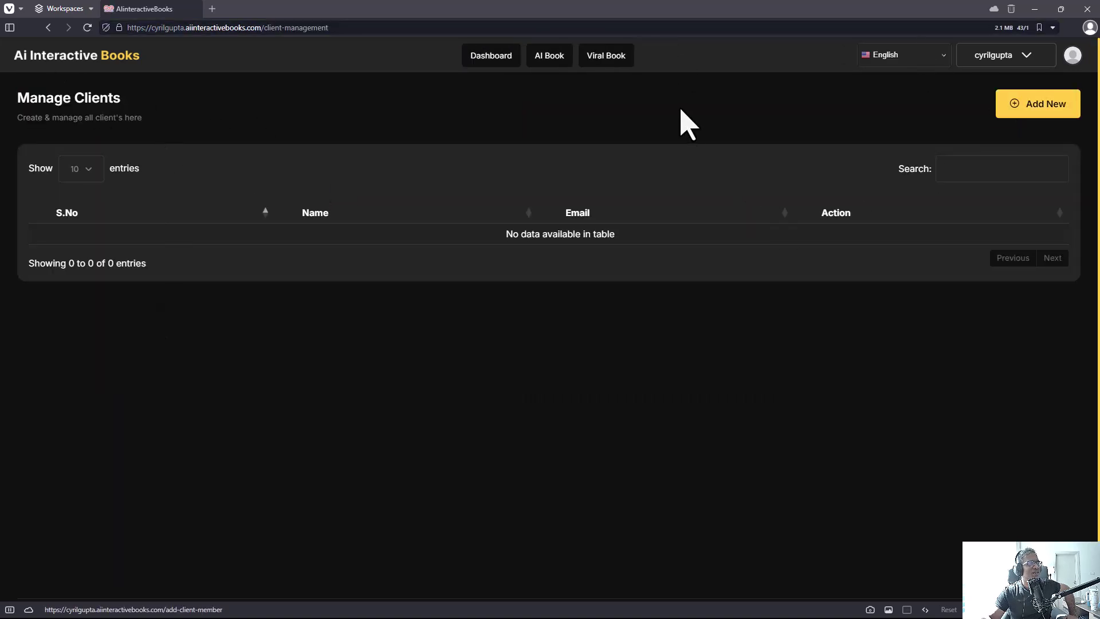
- Go back from the empty Manage Clients page to the Dashboard
right_click(688, 115)
click(691, 122)
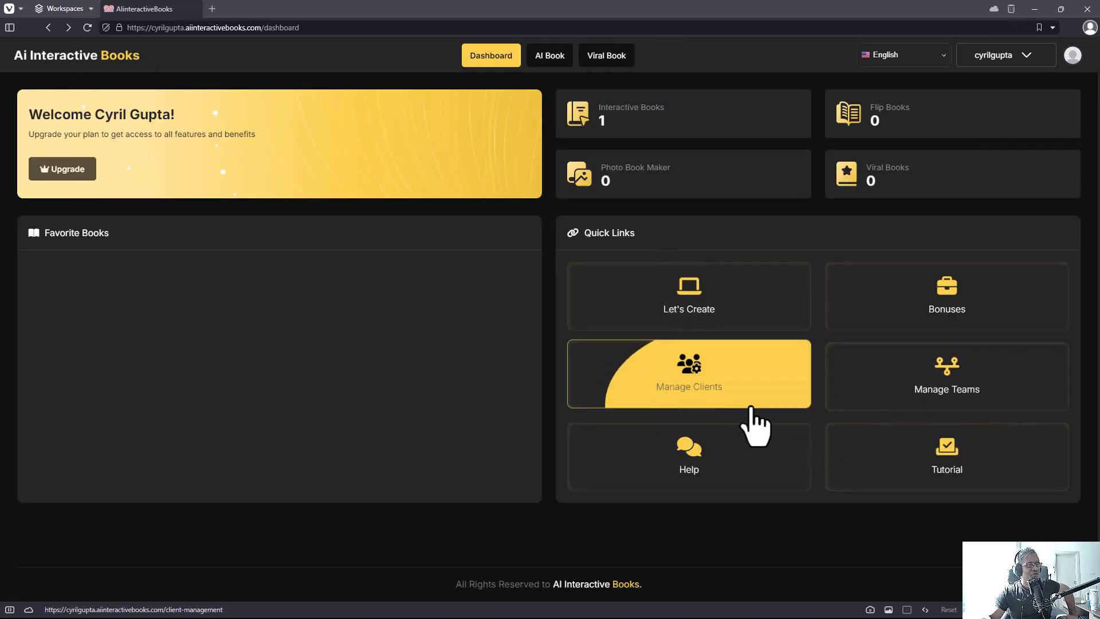
- Open the AI Book list from the Let's Create card and start a new book
click(758, 300)
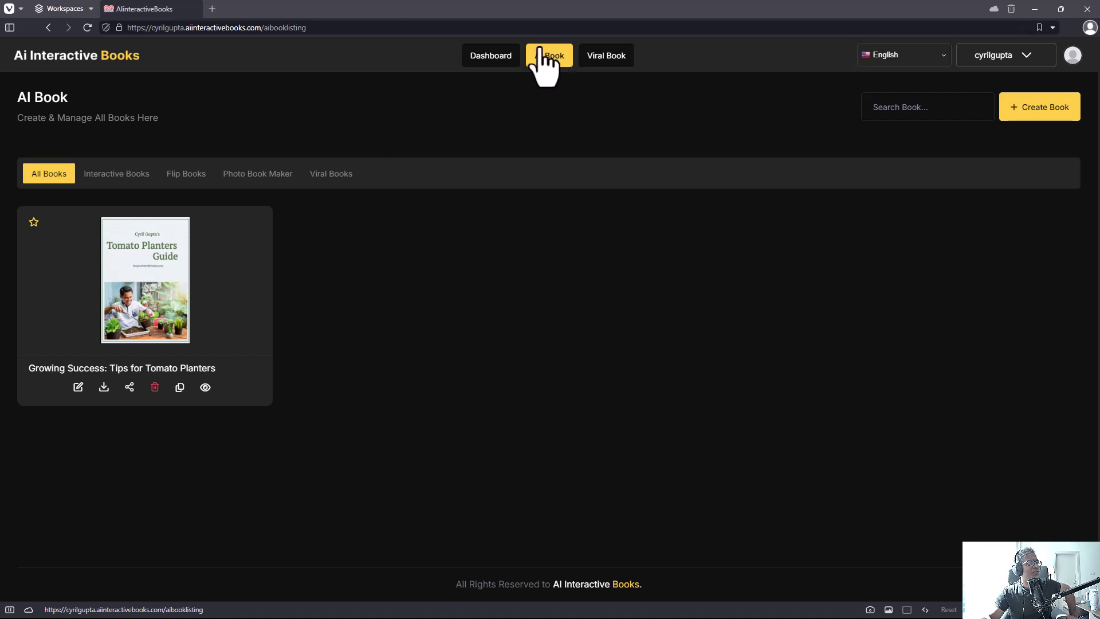
click(1027, 116)
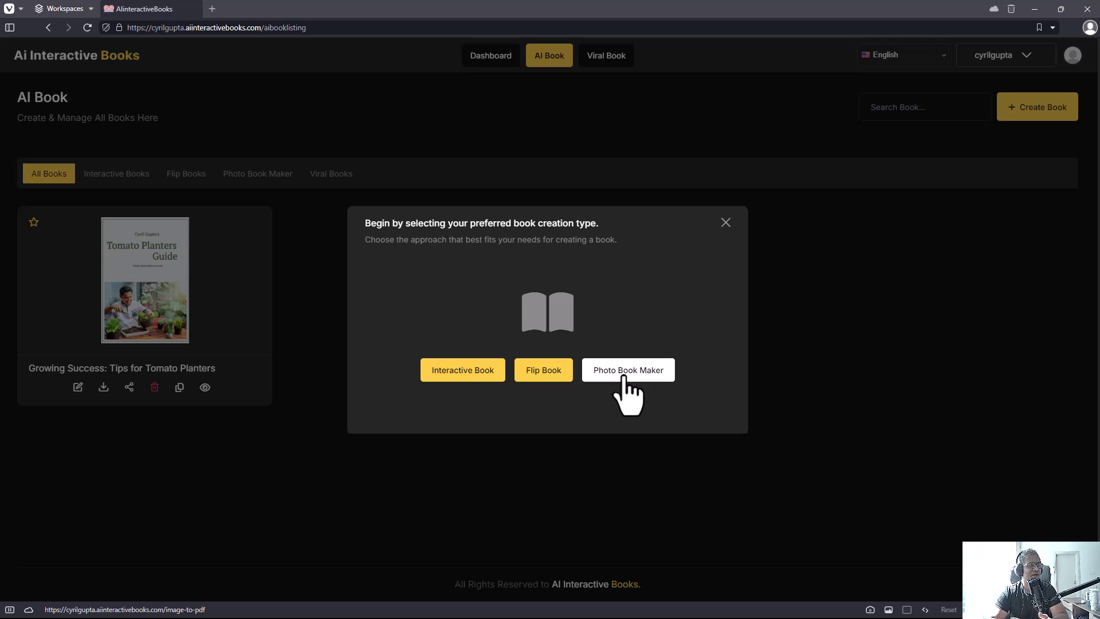
- Choose Interactive Book and generate title ideas for the keyword 'Kitchen Gardens'
click(478, 374)
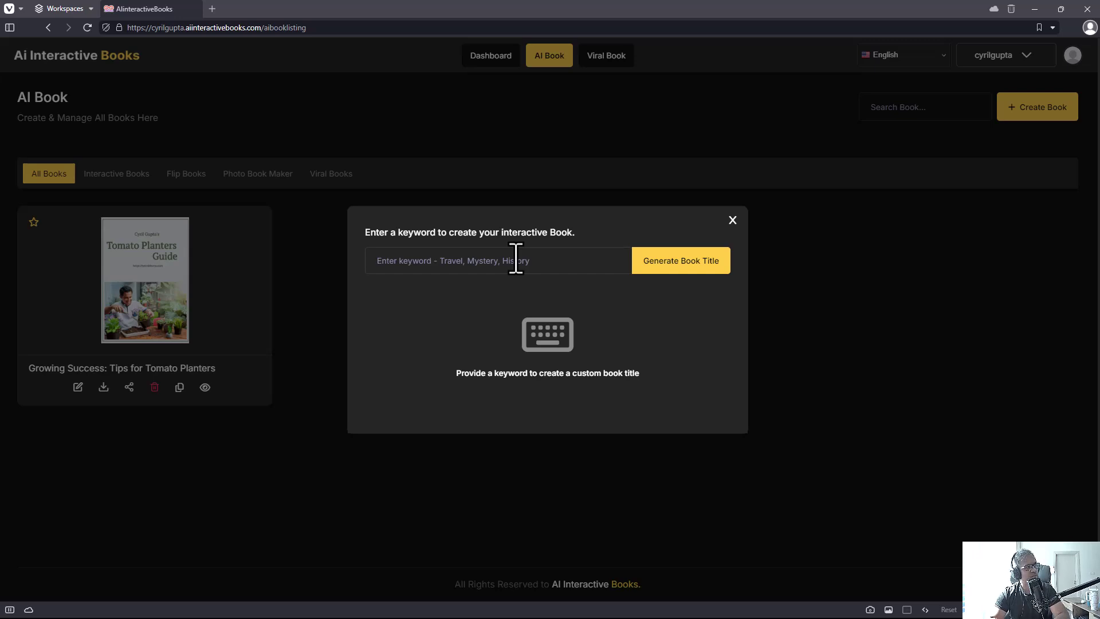
text(Gardens)
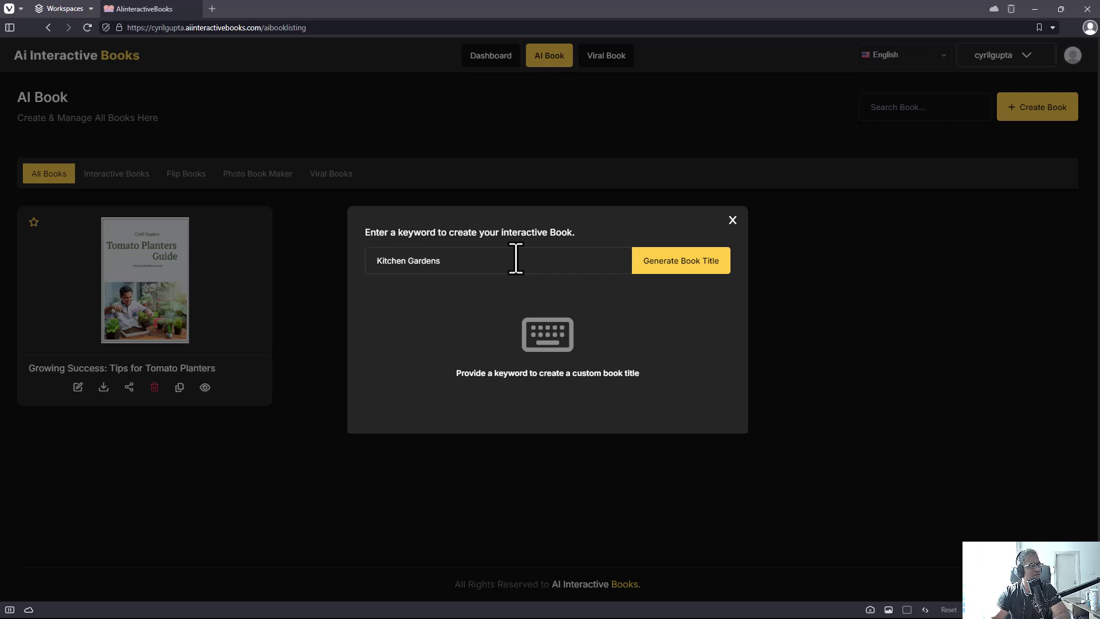
click(703, 269)
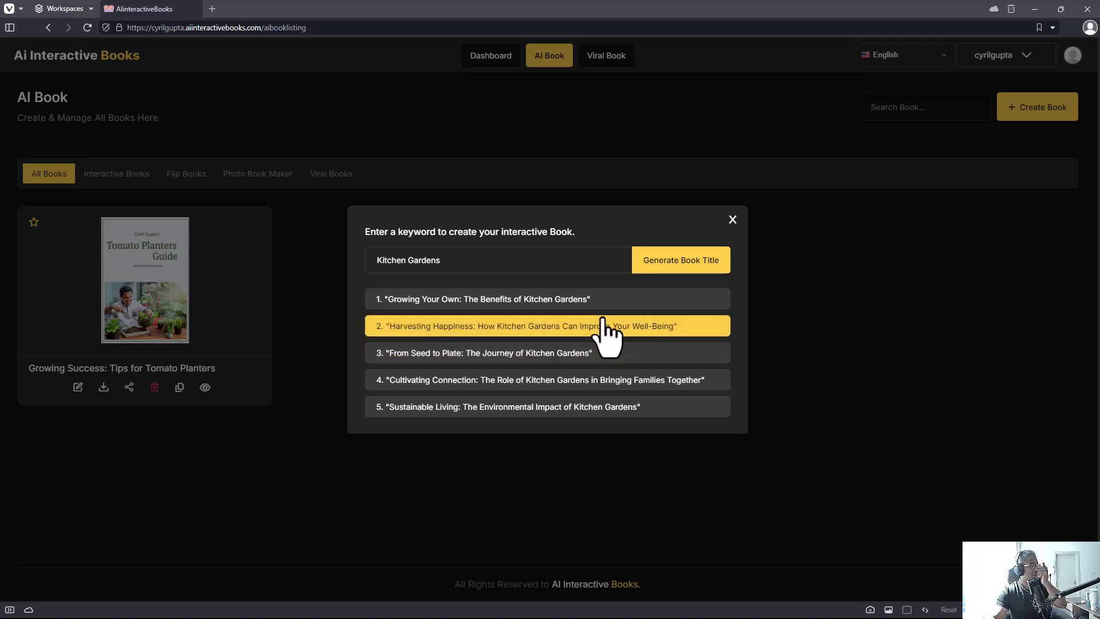
drag(592, 260, 356, 277)
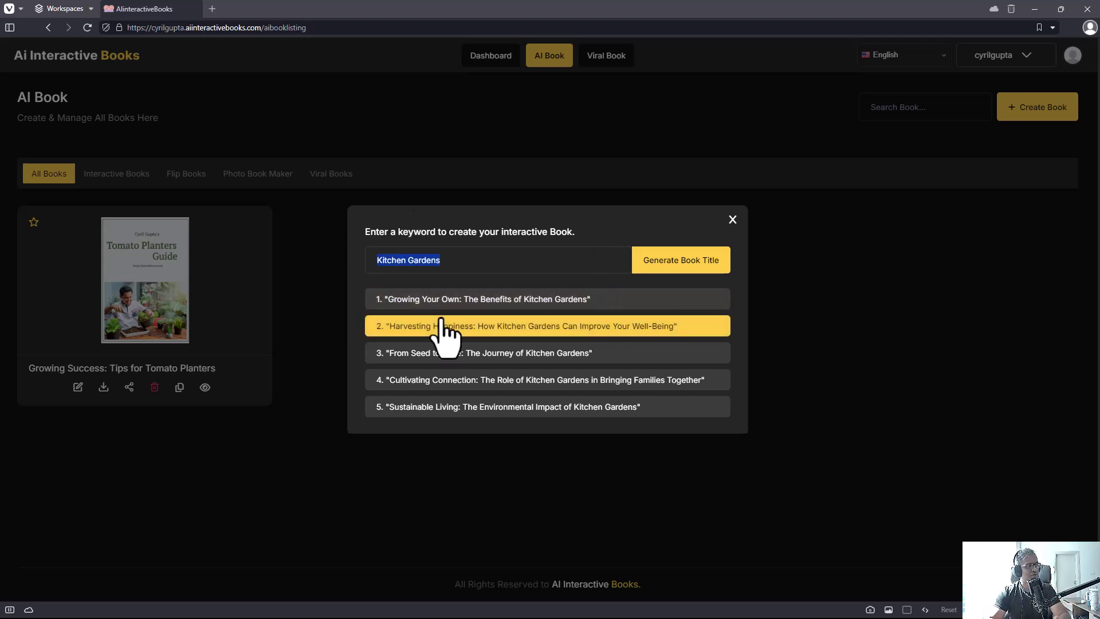
- Pick the Sustainable Living title and set the writing style to Informal/Casual
click(497, 408)
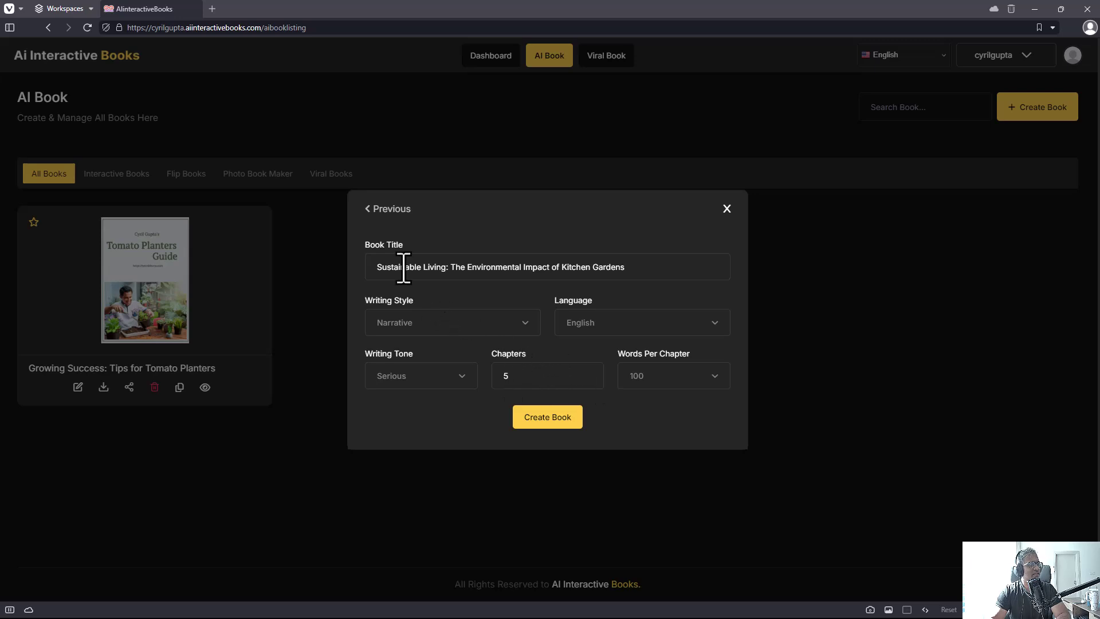
click(409, 332)
scroll(459, 401, down, 2)
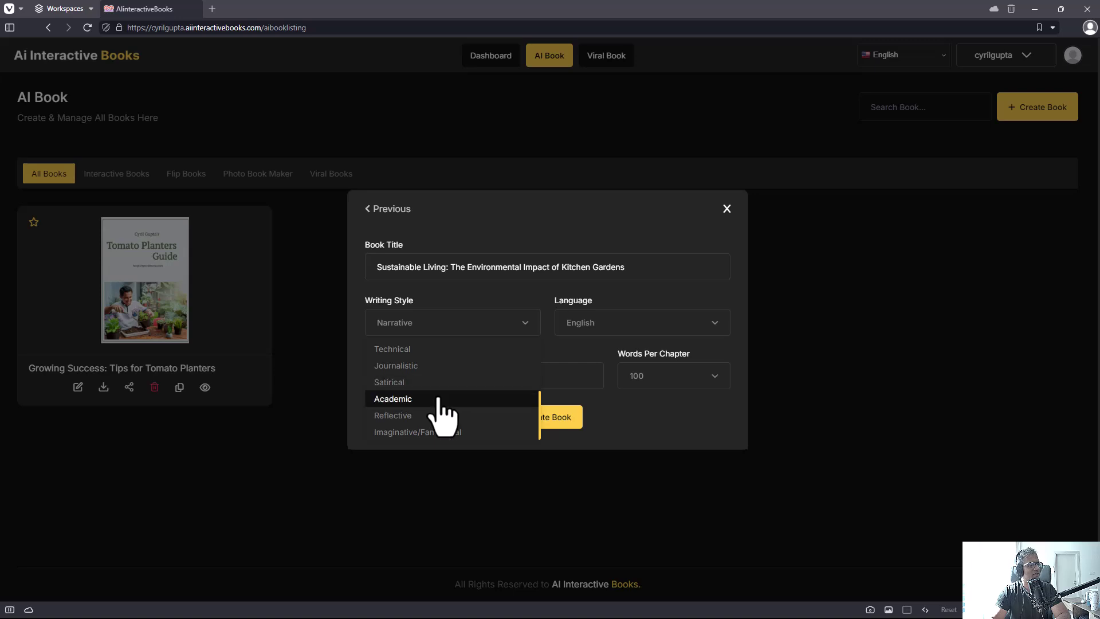
scroll(442, 410, up, 3)
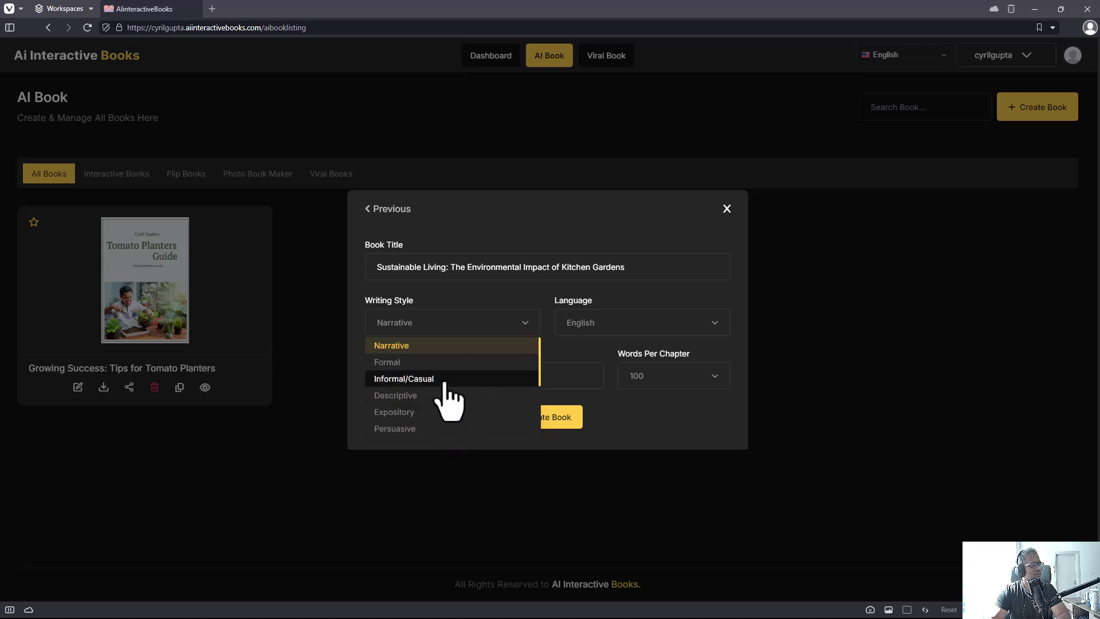
scroll(449, 399, down, 3)
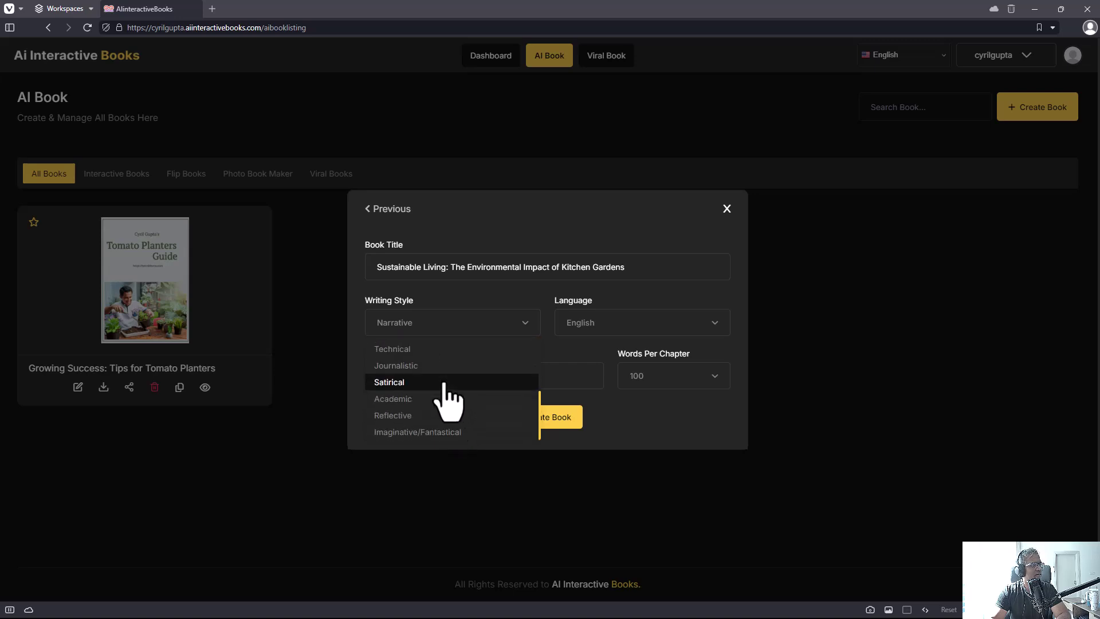
scroll(450, 404, up, 3)
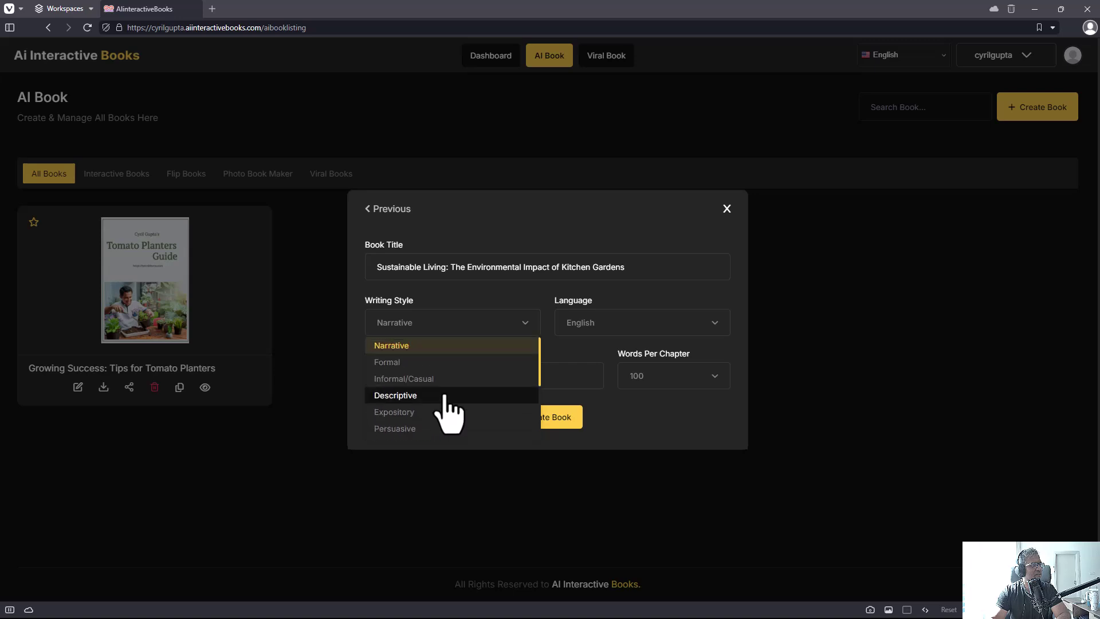
click(379, 379)
click(474, 331)
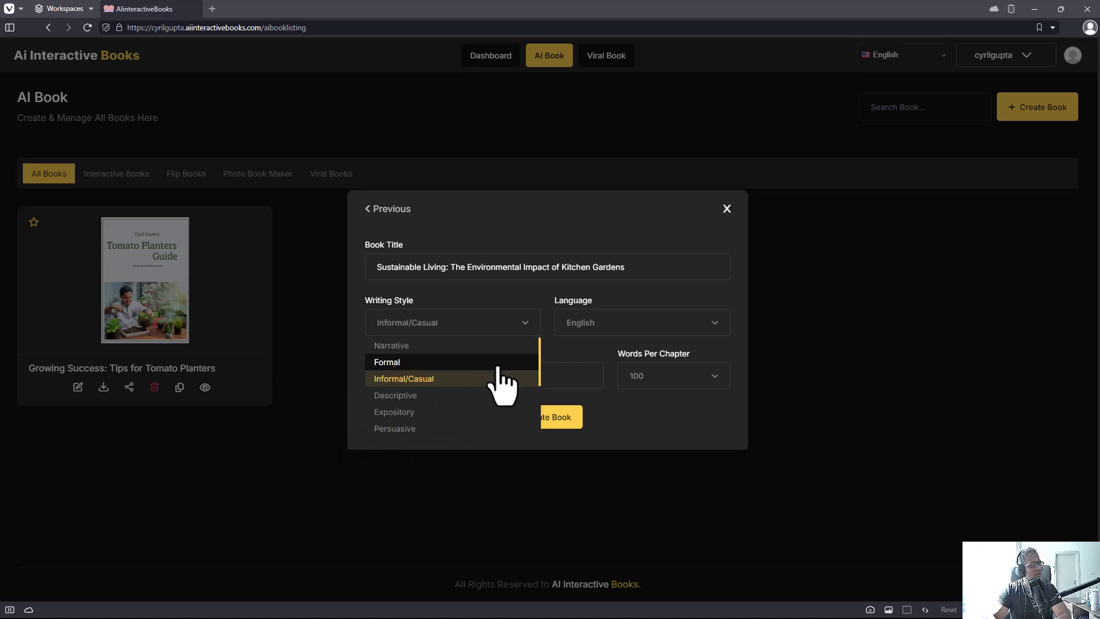
scroll(543, 387, down, 2)
scroll(544, 413, down, 3)
scroll(547, 401, up, 3)
click(550, 344)
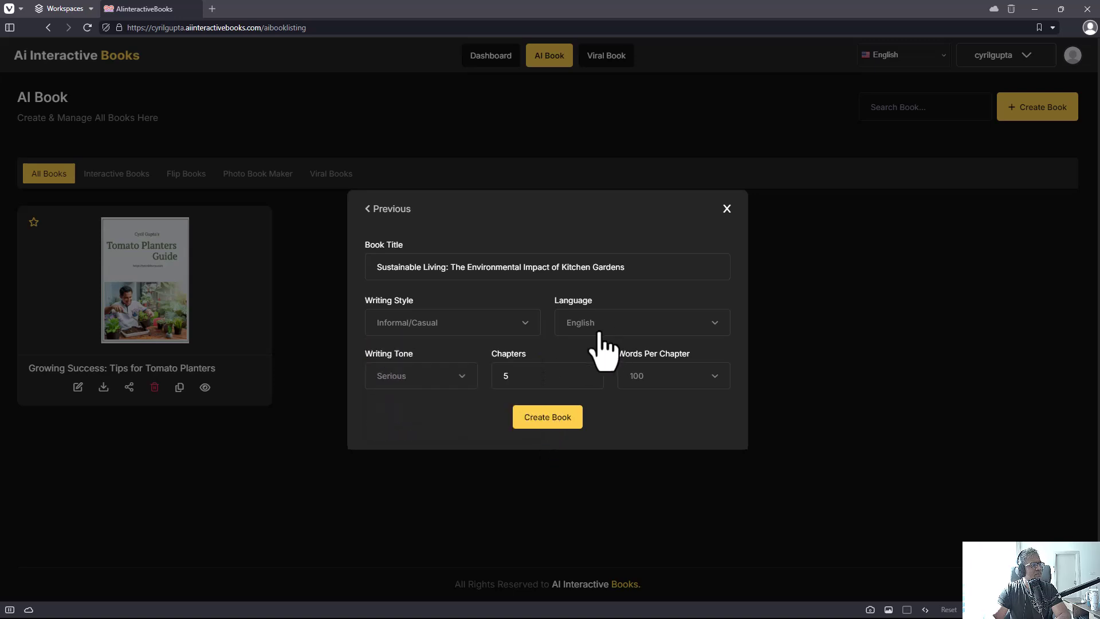
- Leave the book language set to English
click(602, 335)
scroll(642, 261, down, 3)
scroll(643, 272, down, 4)
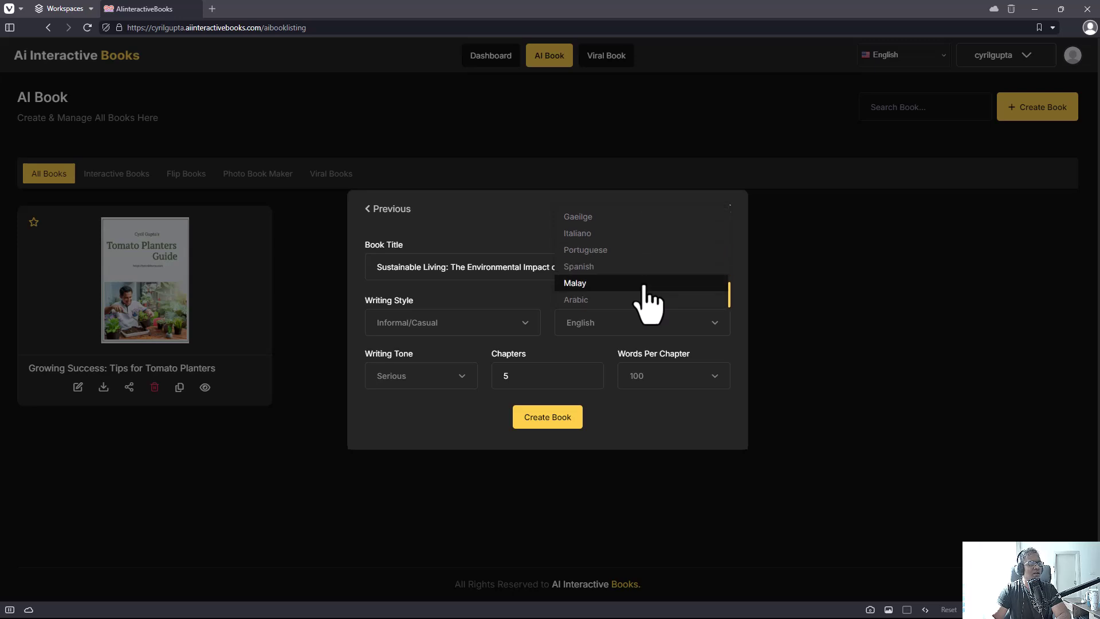
scroll(650, 278, up, 7)
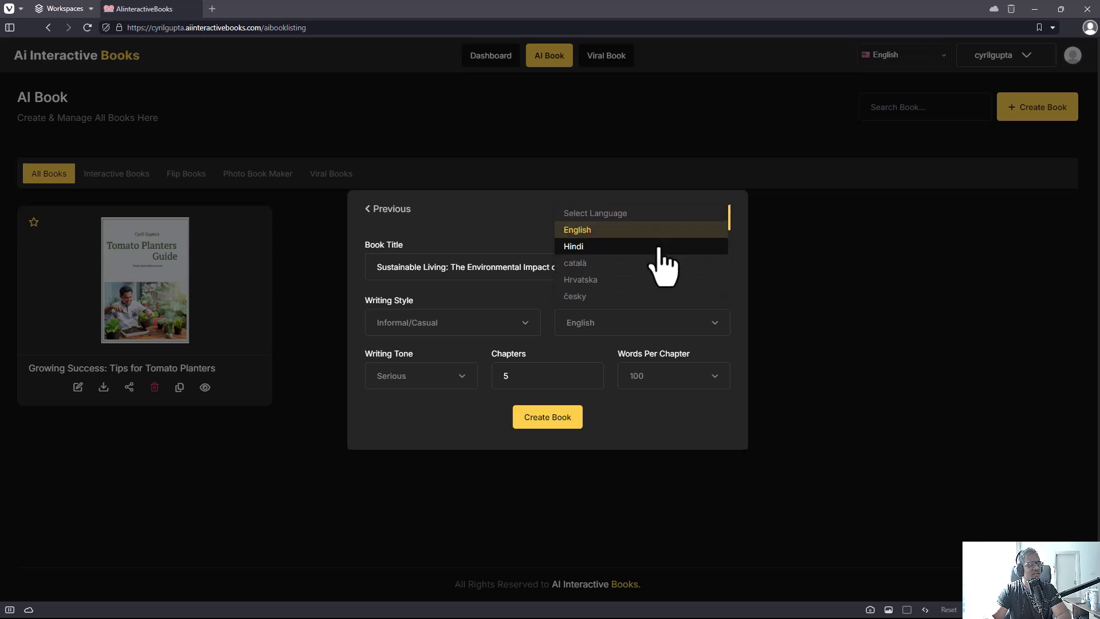
scroll(665, 278, down, 7)
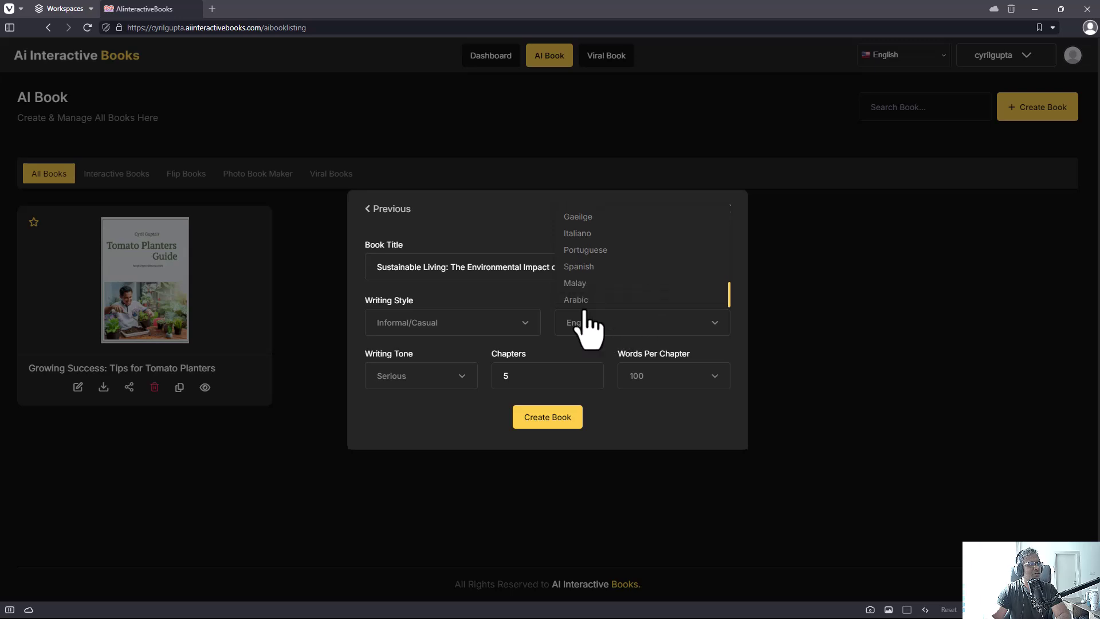
click(545, 311)
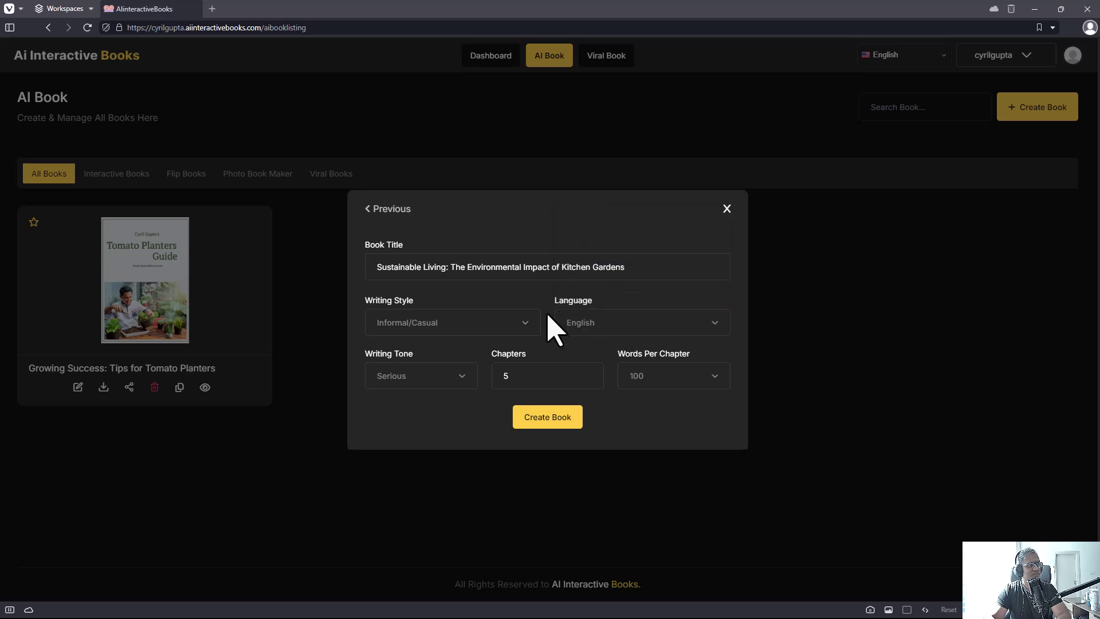
- Set the writing tone to Friendly
click(431, 390)
click(465, 375)
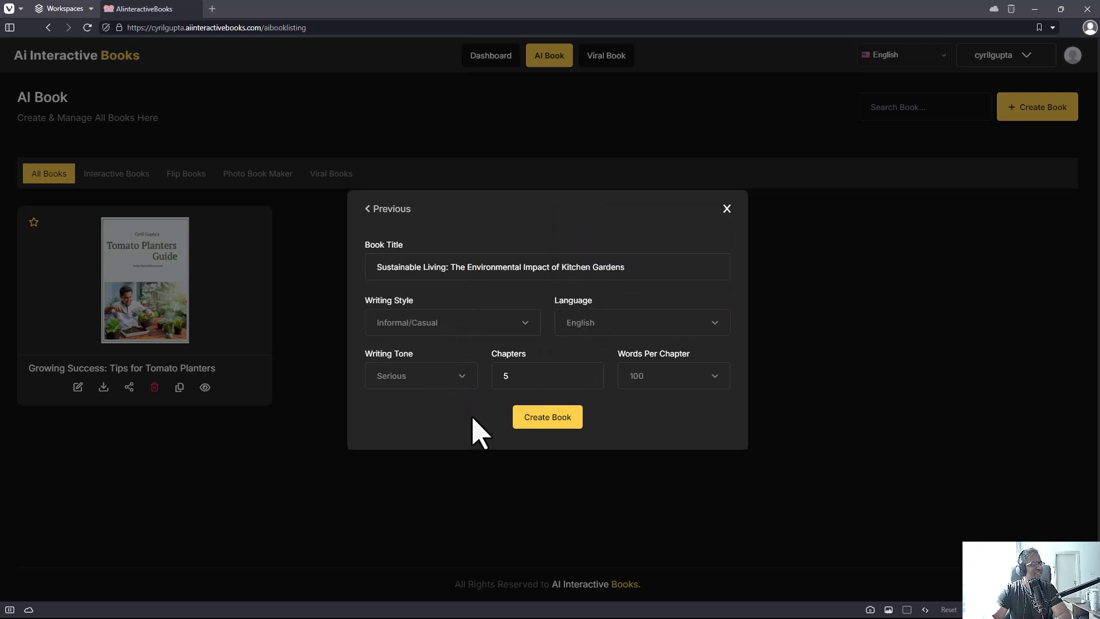
click(456, 381)
scroll(450, 315, down, 4)
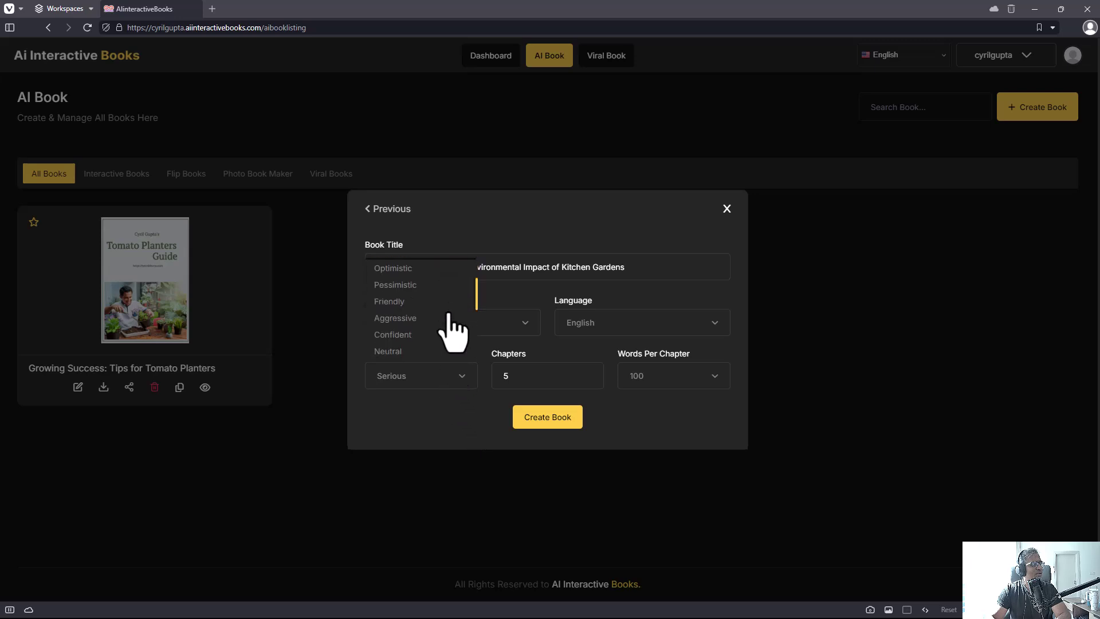
scroll(441, 321, up, 1)
click(432, 315)
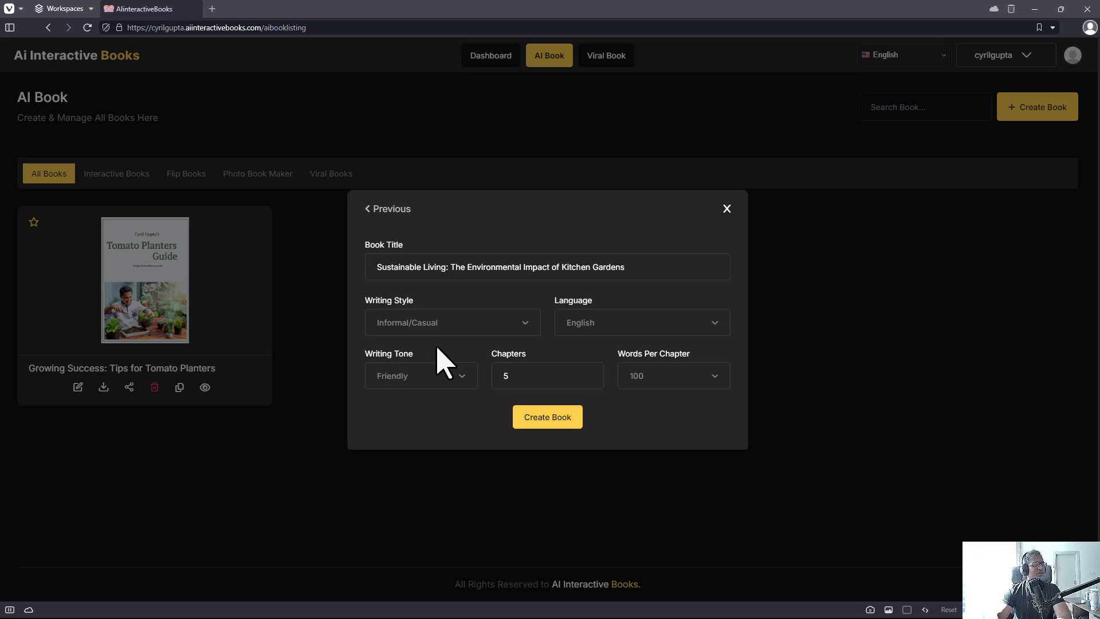
- Set the book to 8 chapters with 200 words per chapter
double_click(561, 374)
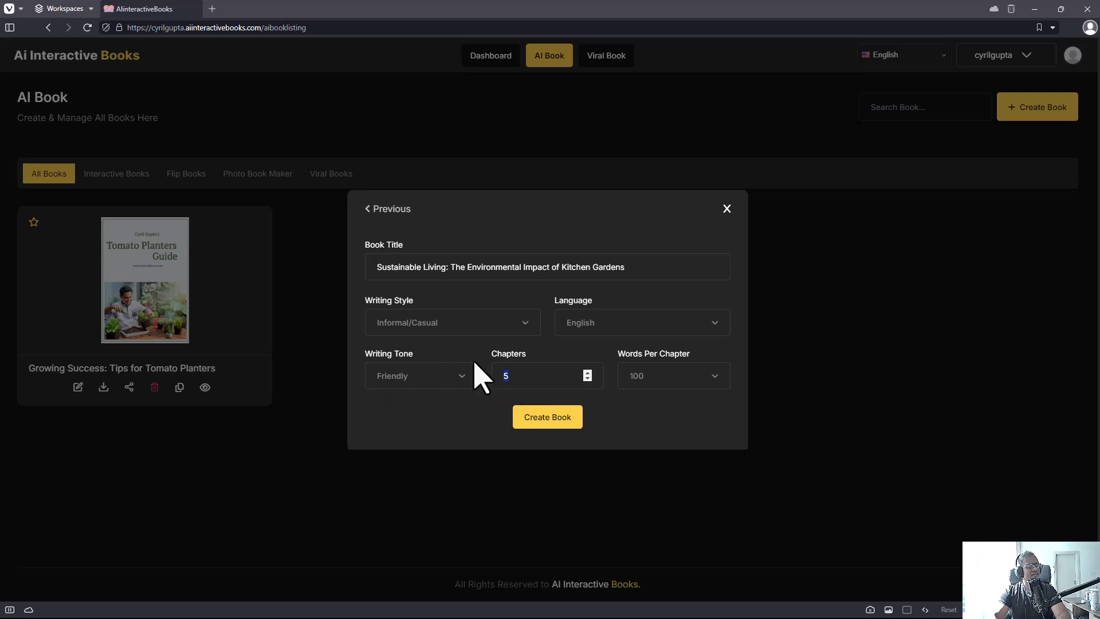
text(8)
click(655, 381)
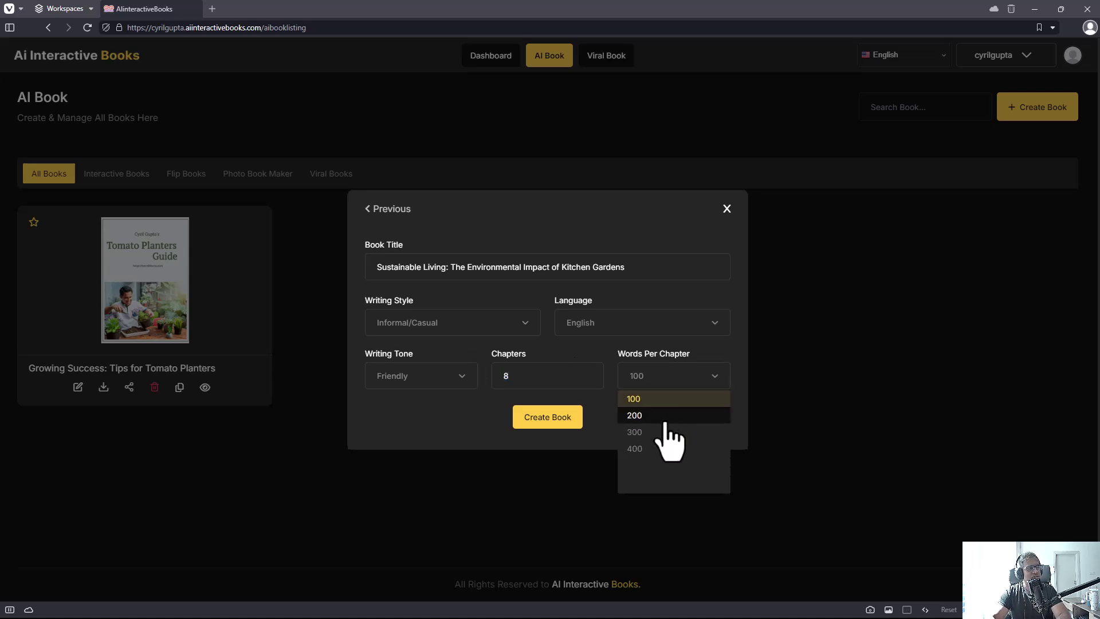
click(663, 416)
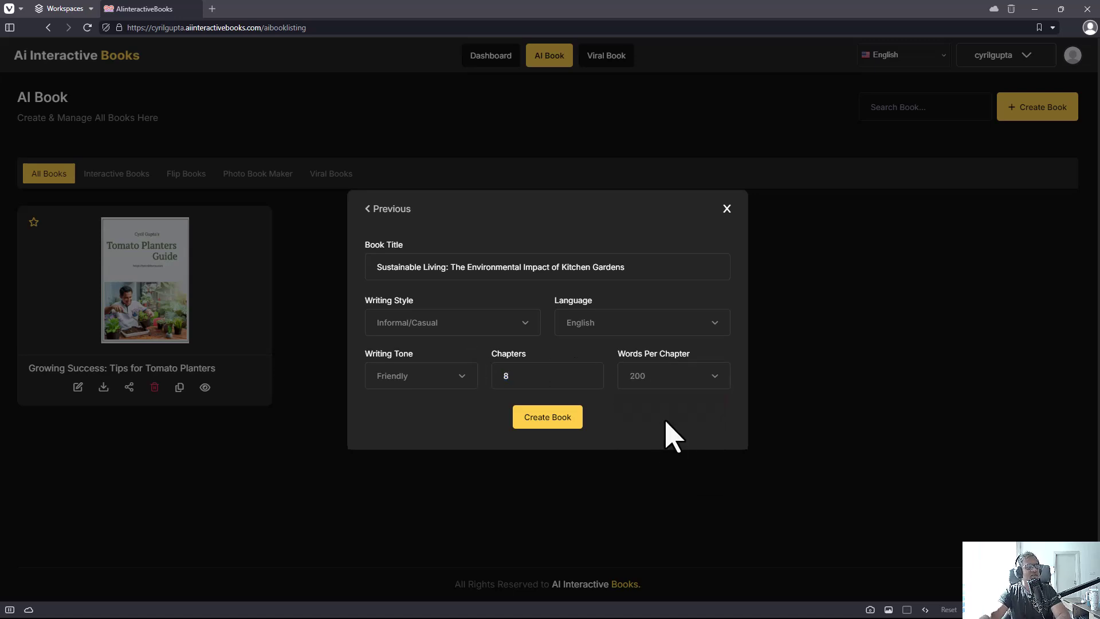
- Create the book, then pick Nature Walks 02 from the template gallery as its cover
click(519, 424)
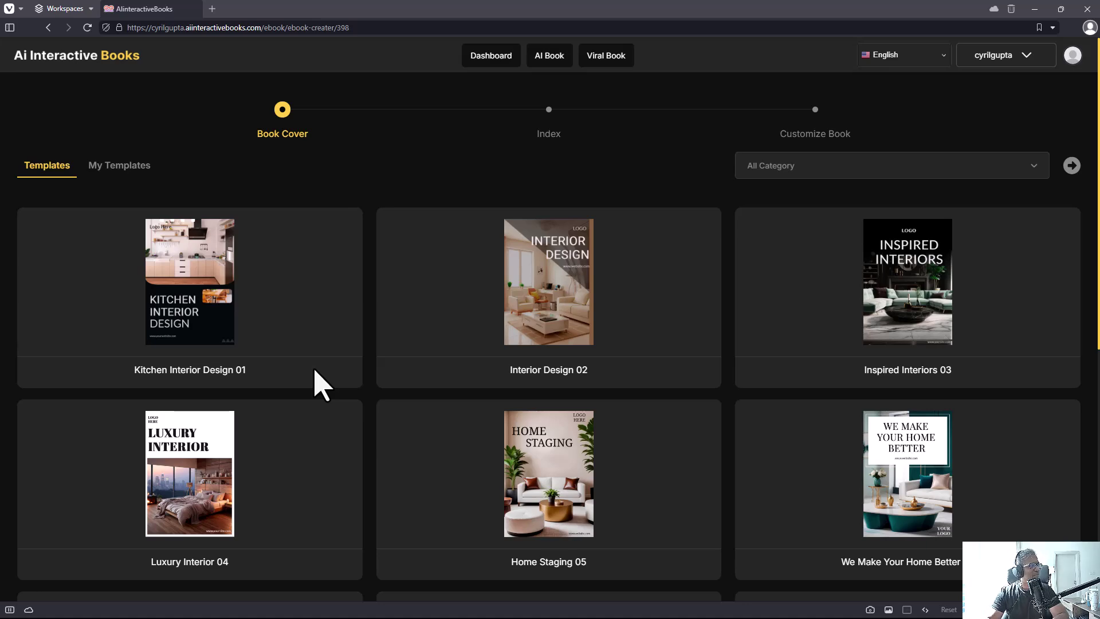
scroll(384, 338, down, 5)
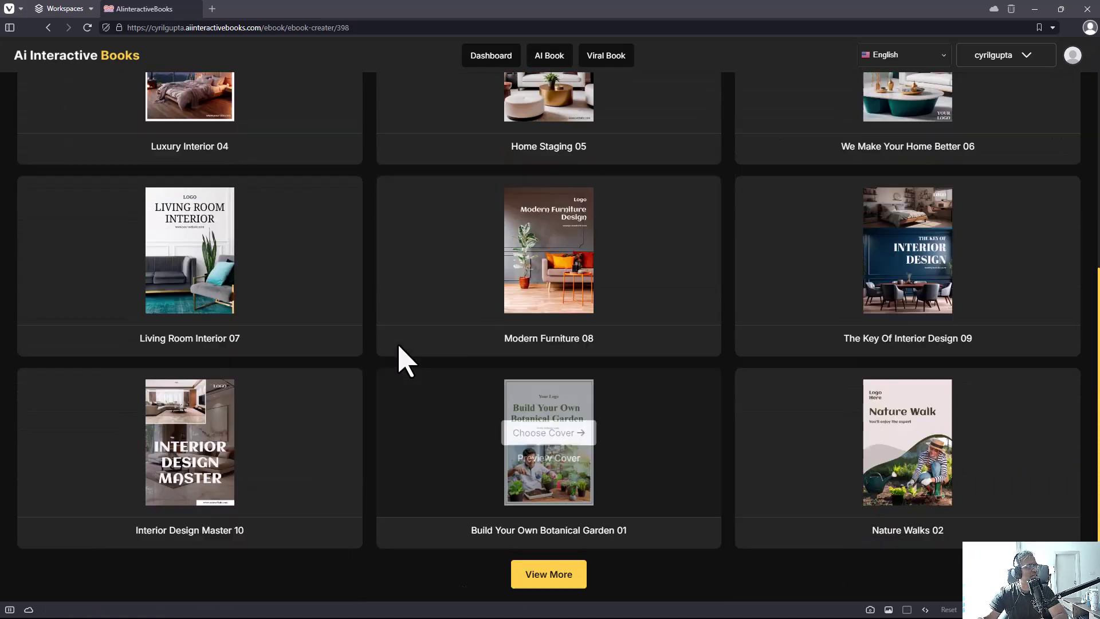
scroll(344, 344, up, 5)
scroll(292, 332, down, 8)
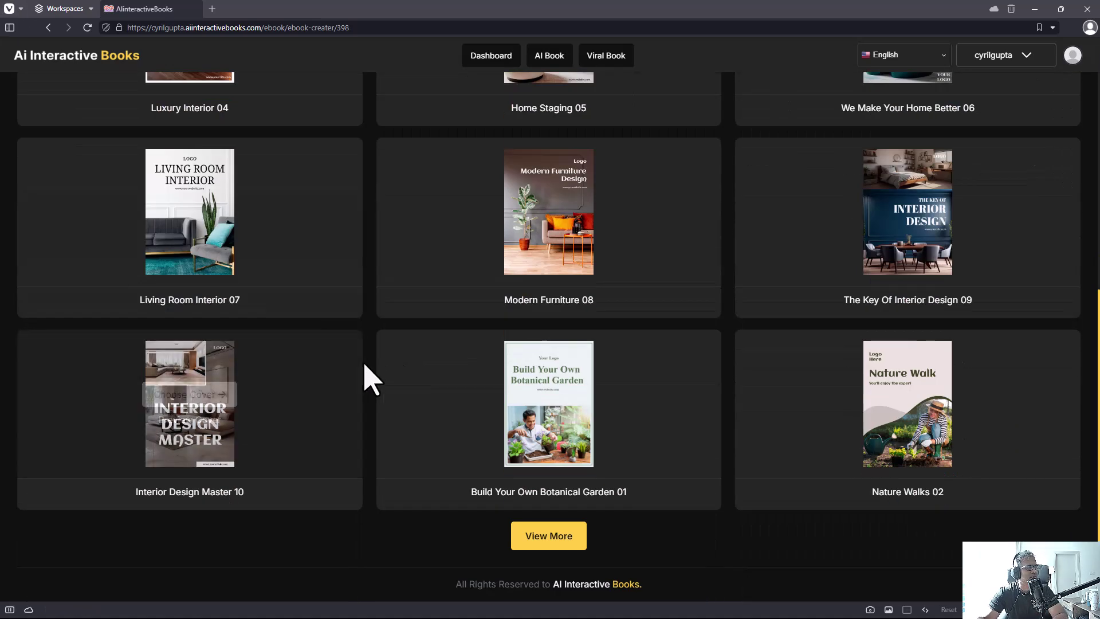
mouse_move(901, 490)
click(904, 401)
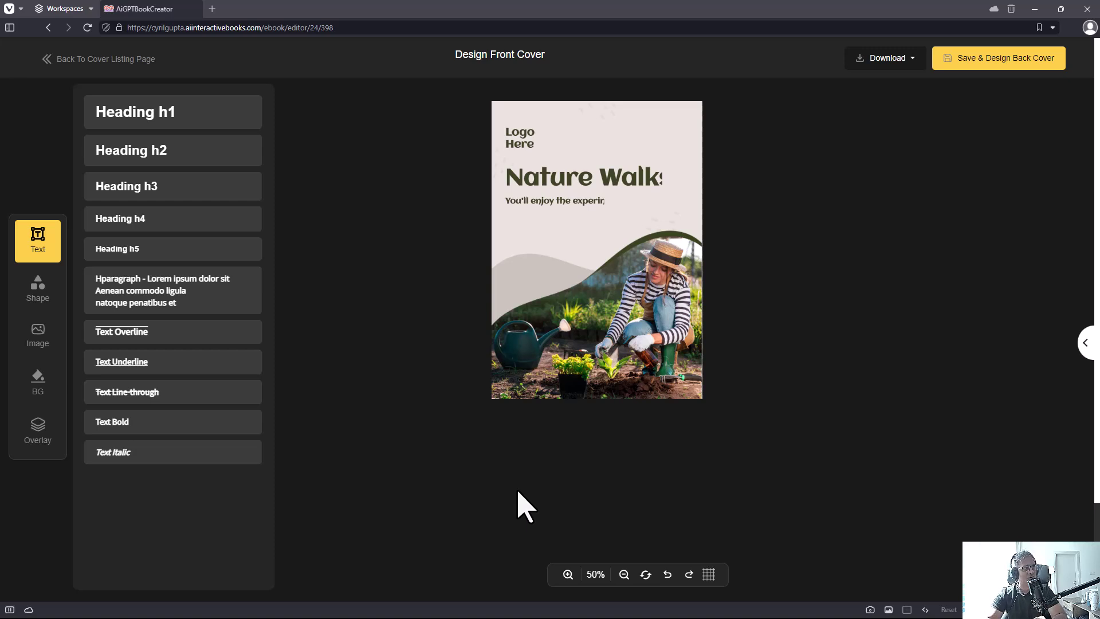
- Replace the cover's Logo Here text with the author's name and the title with 'Kitchen Garden'
click(527, 133)
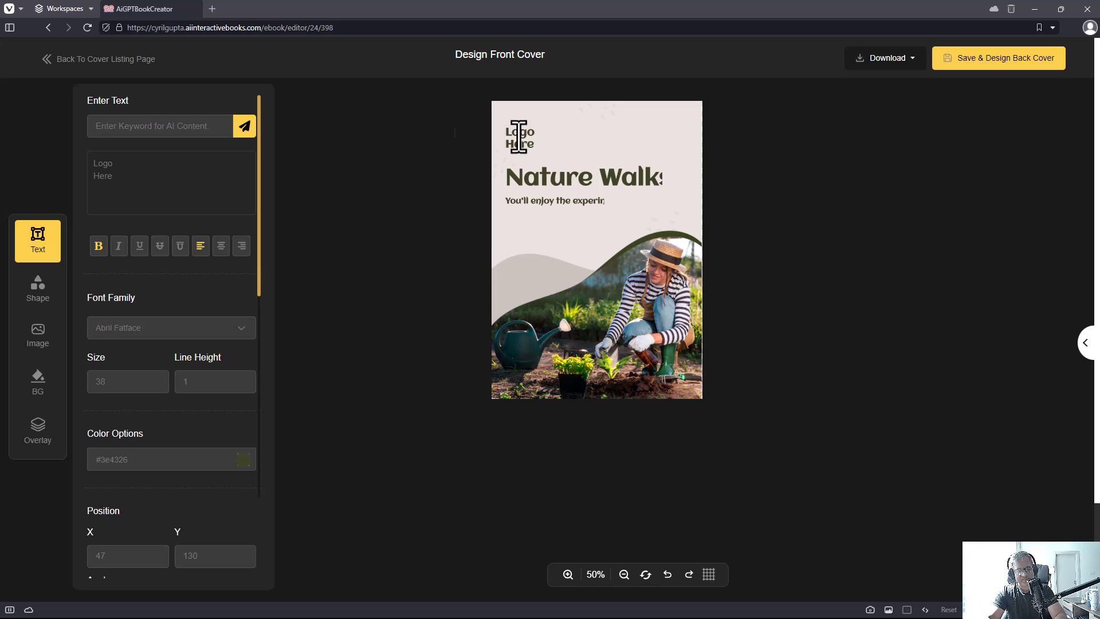
text(Jeet's)
click(638, 174)
key(ctrl+a)
text(Kitchen Garde)
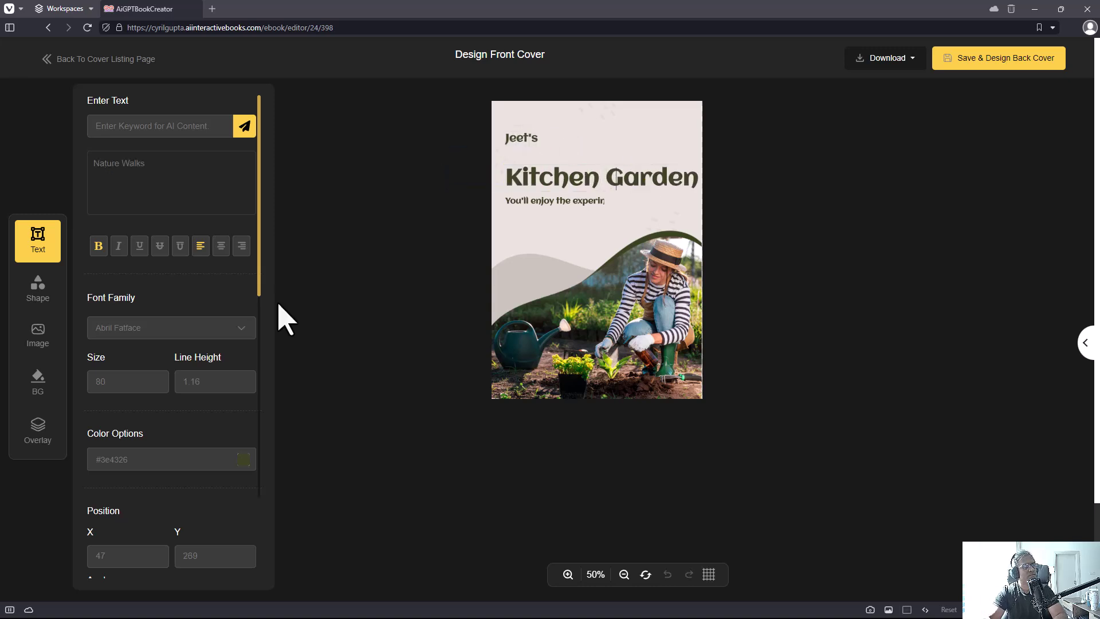
- Fix the subtitle under the title, undoing a stray edit, and review the text properties
click(543, 202)
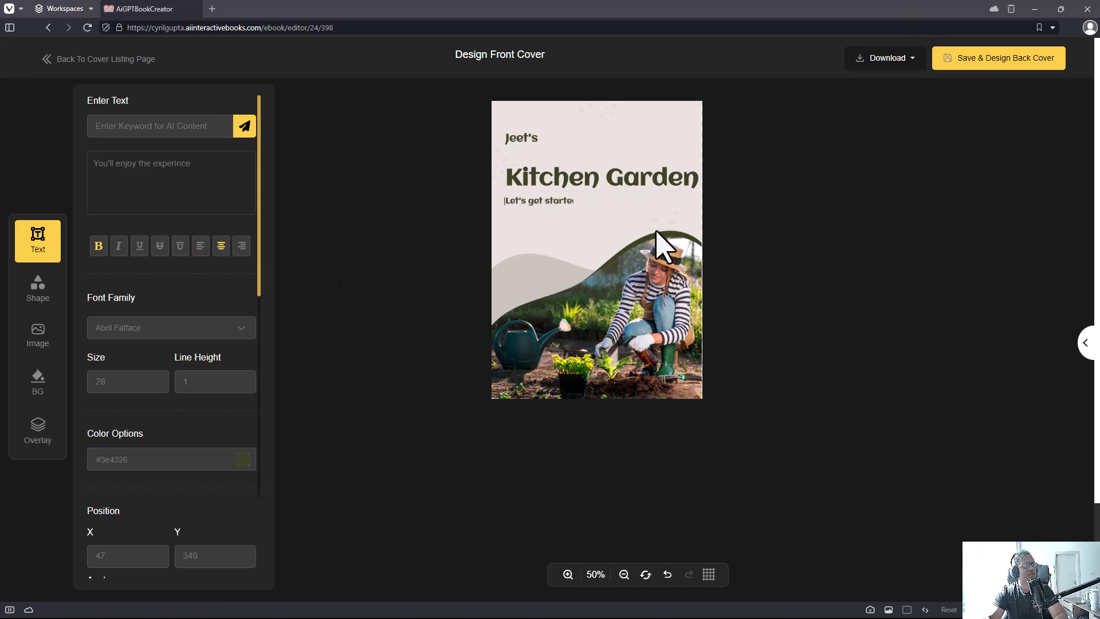
click(572, 200)
click(572, 200)
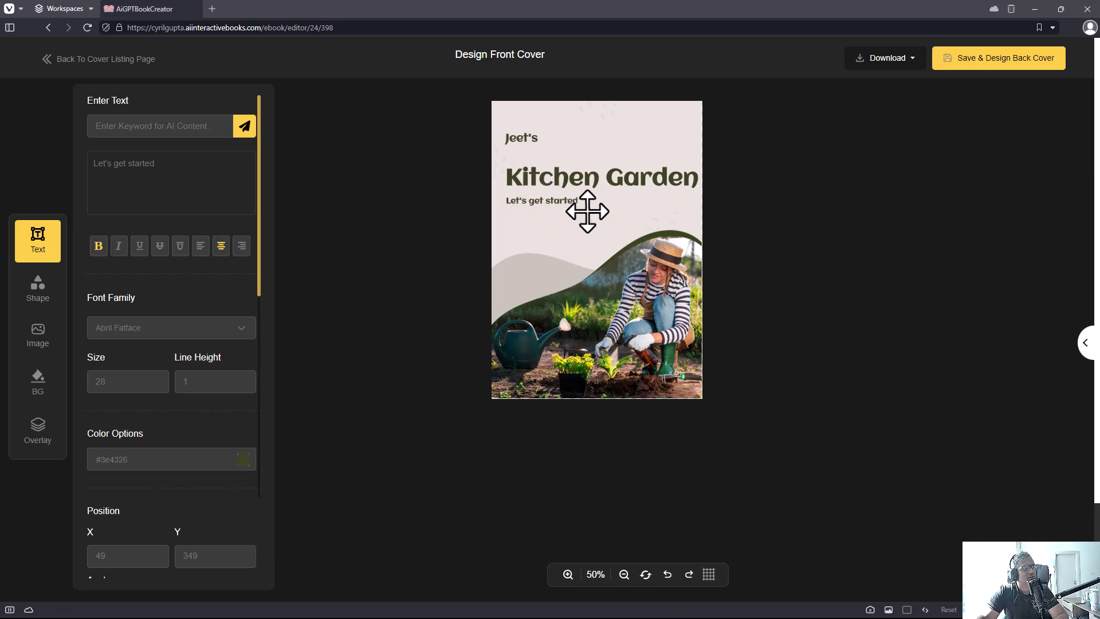
key(ctrl+z)
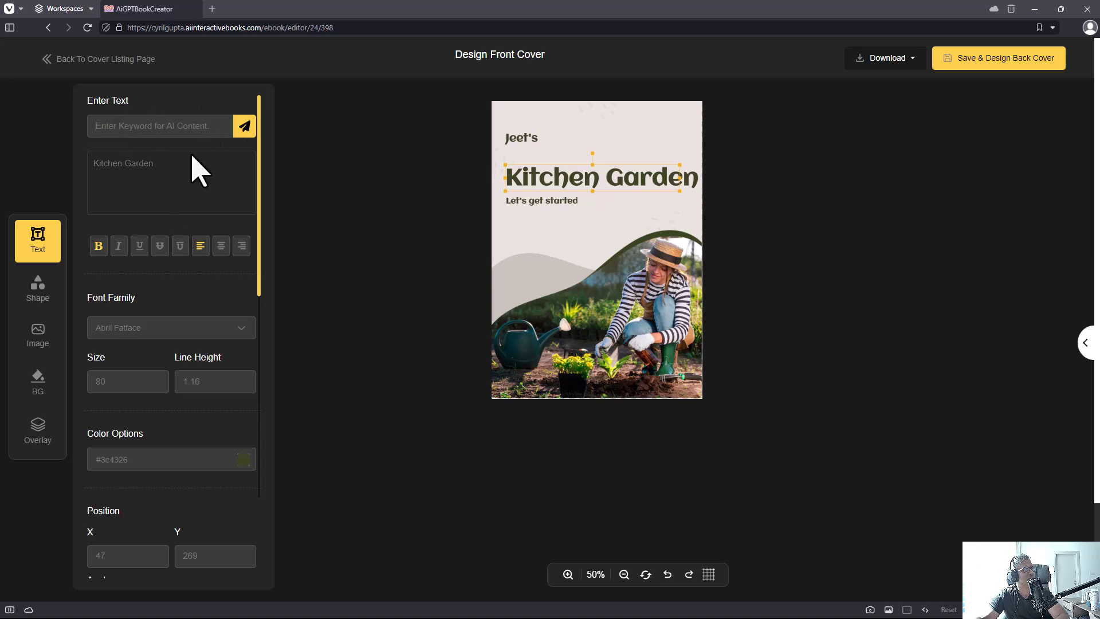
scroll(152, 184, down, 4)
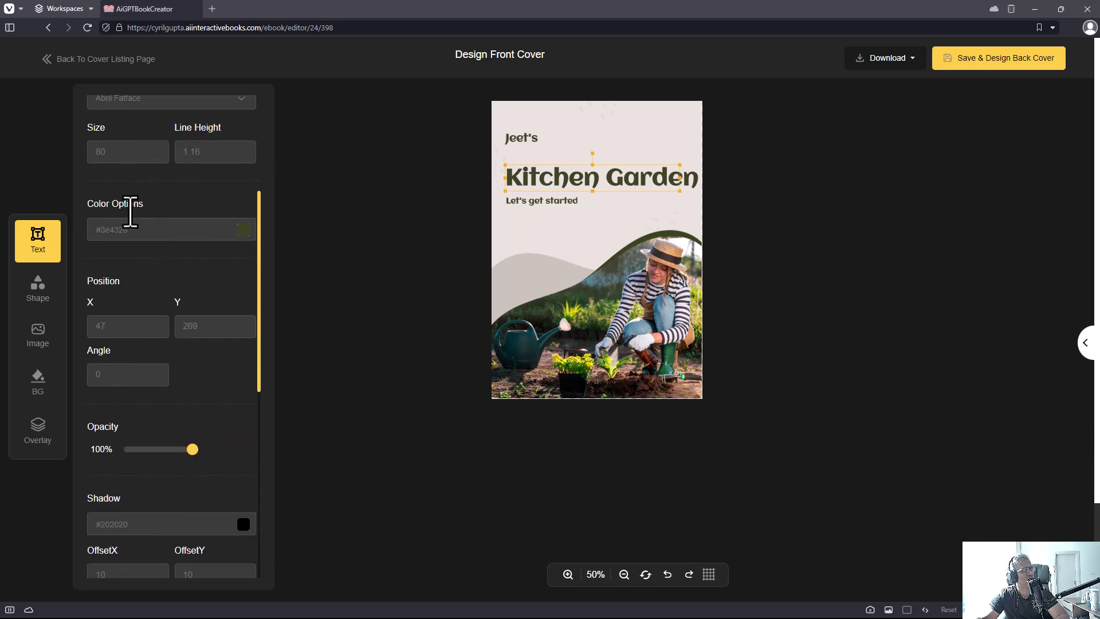
scroll(130, 204, up, 3)
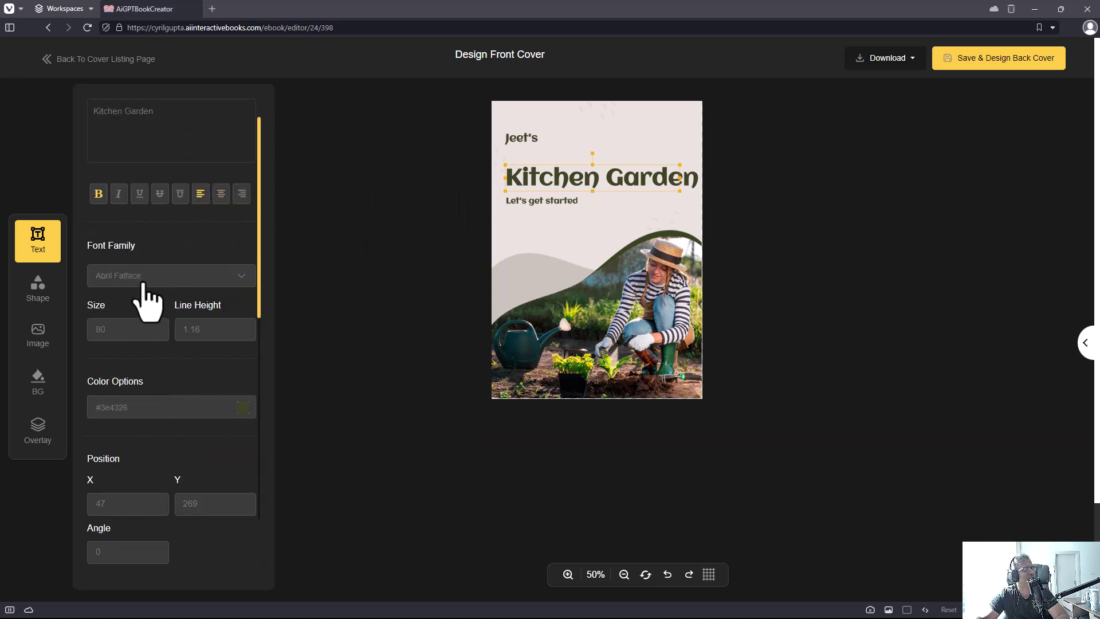
scroll(154, 355, down, 4)
scroll(130, 132, up, 3)
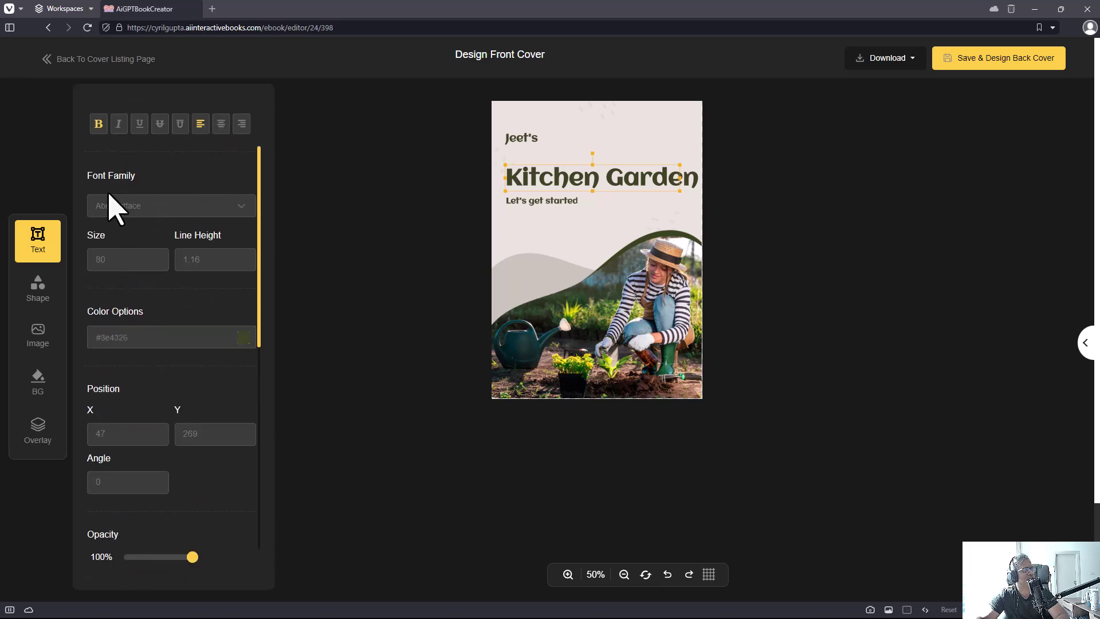
scroll(107, 327, down, 4)
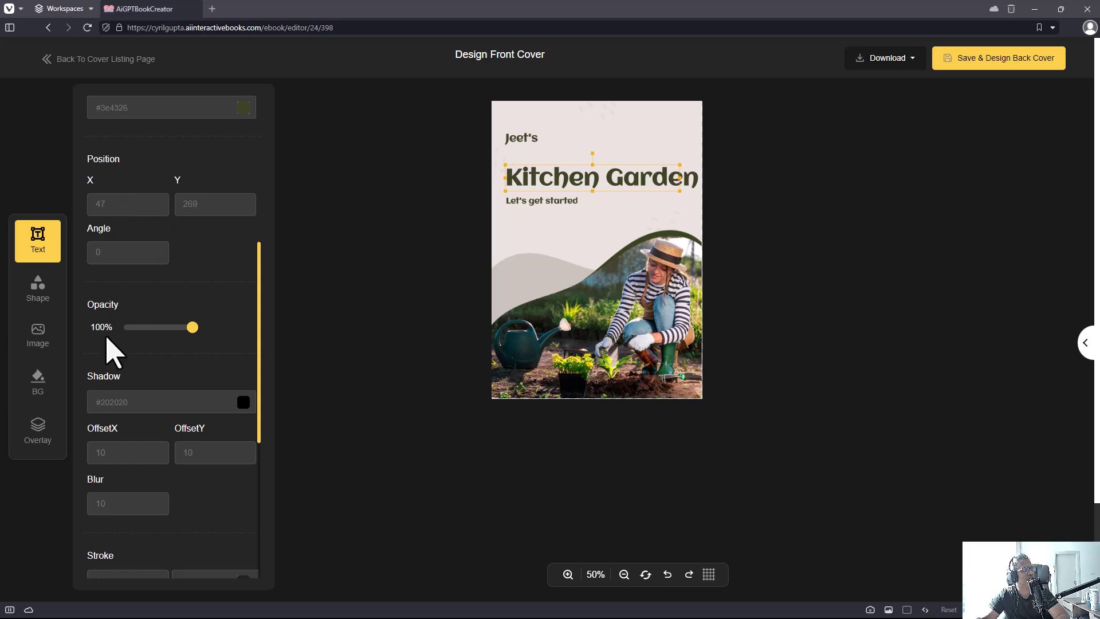
scroll(109, 344, down, 4)
scroll(182, 332, down, 2)
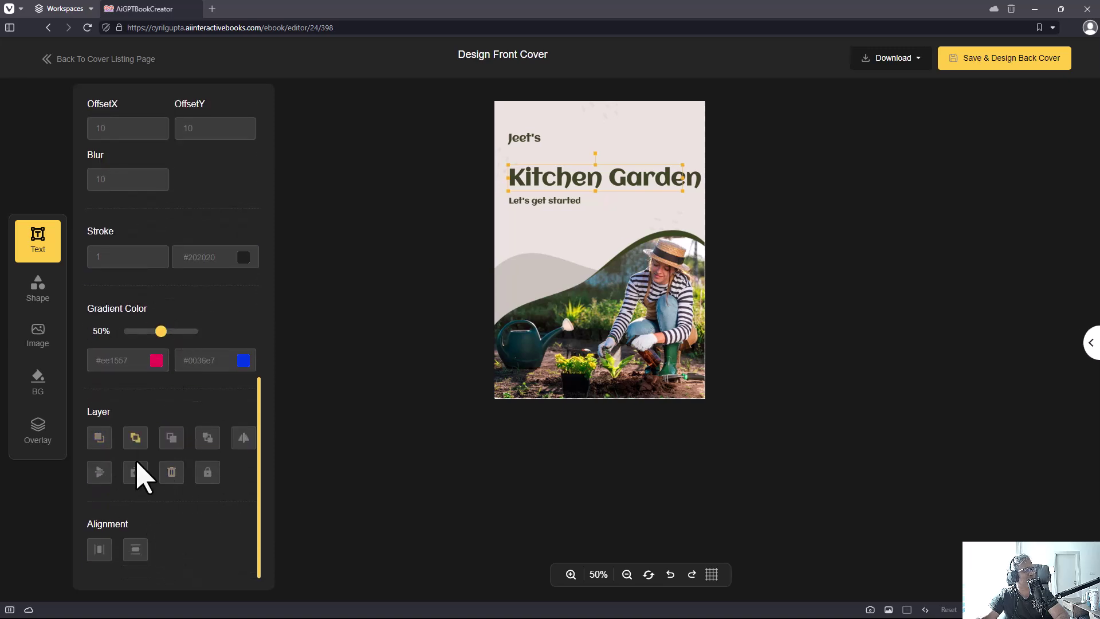
click(35, 287)
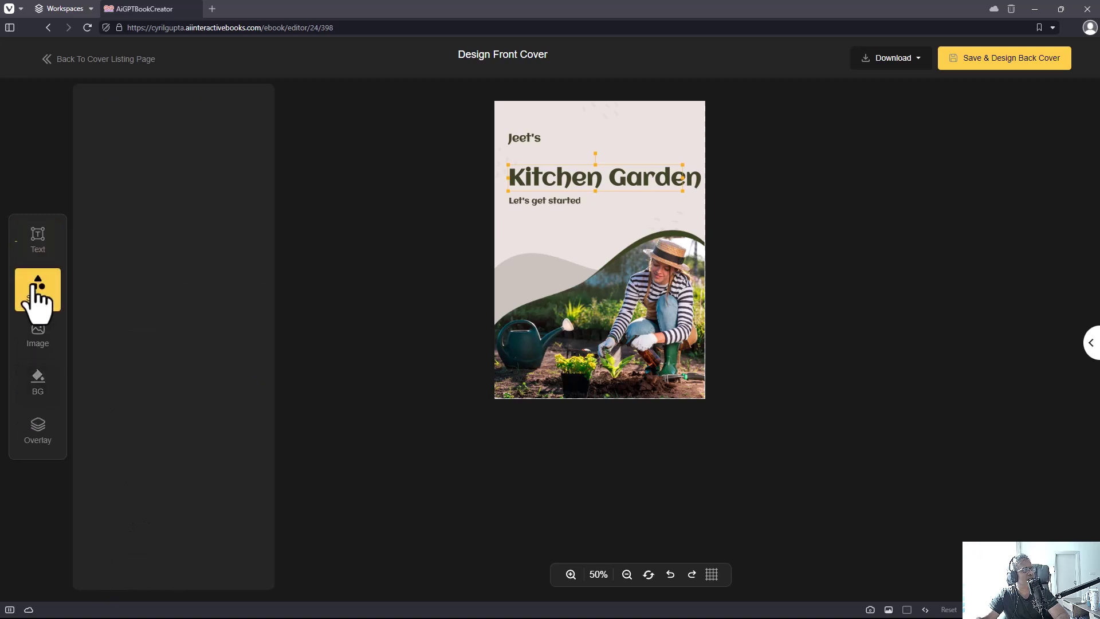
click(38, 341)
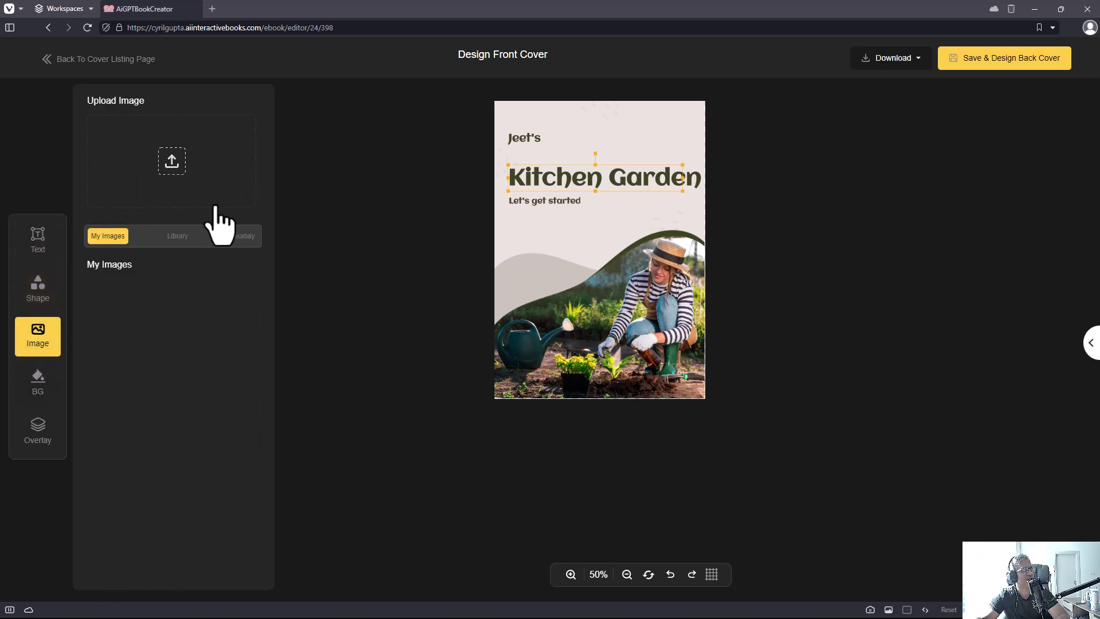
click(38, 383)
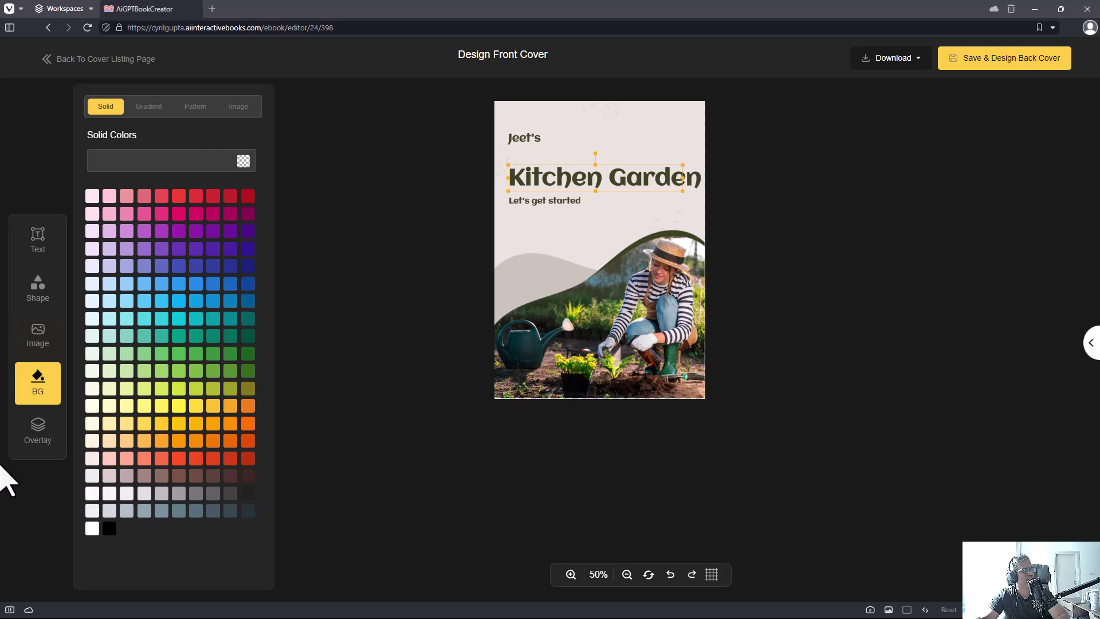
click(52, 435)
click(39, 244)
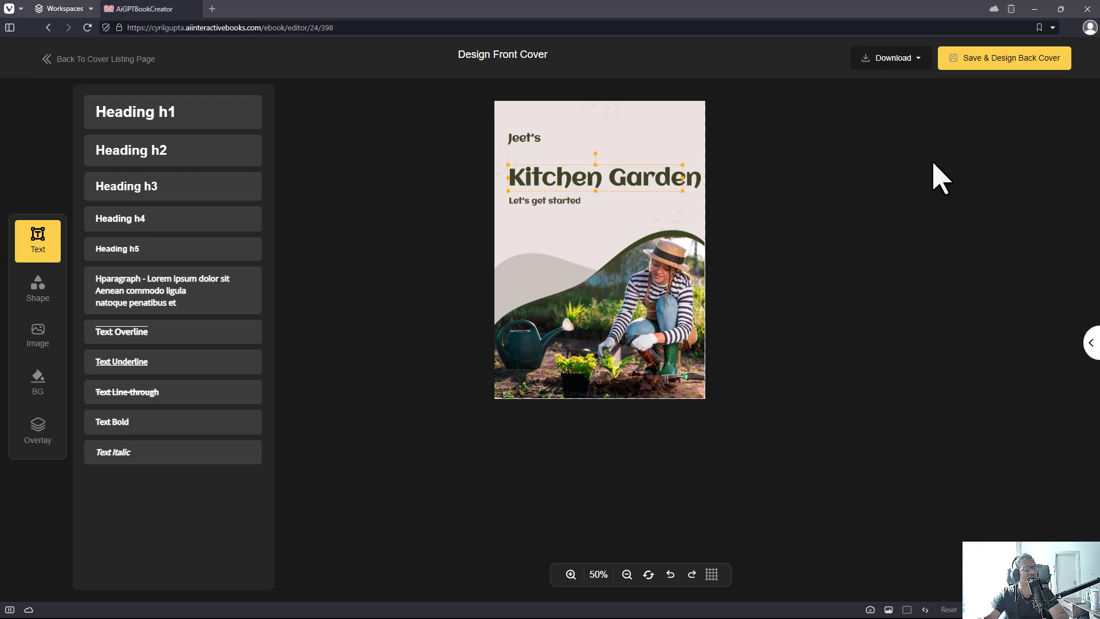
- Save the front cover and go on to the Design Back Cover page
click(982, 63)
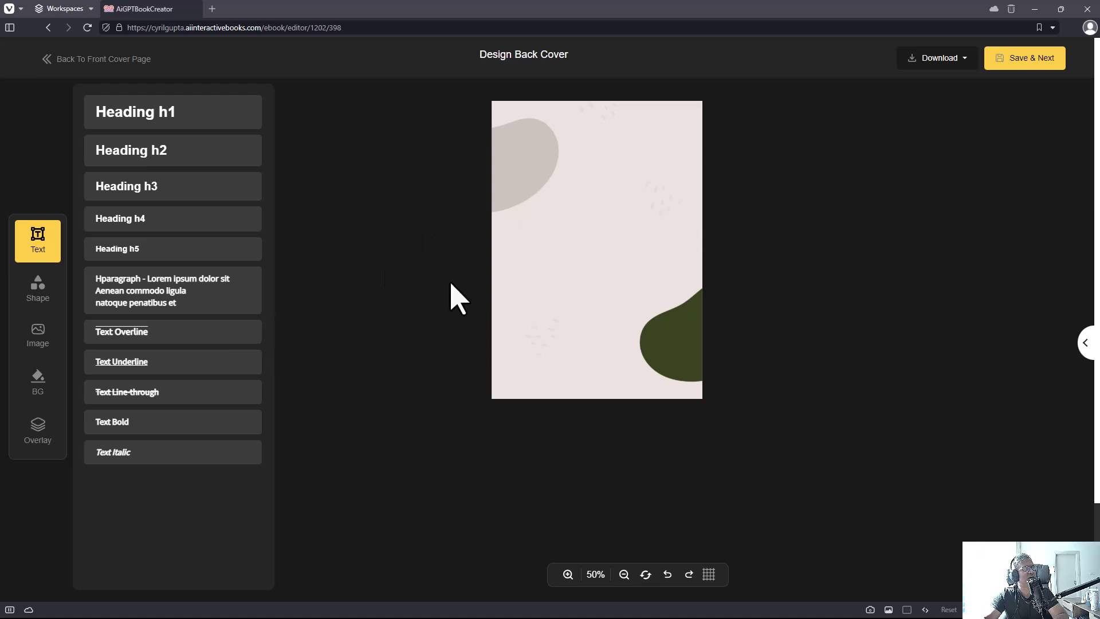
- Upload a portrait photo from disk onto the back cover
click(39, 344)
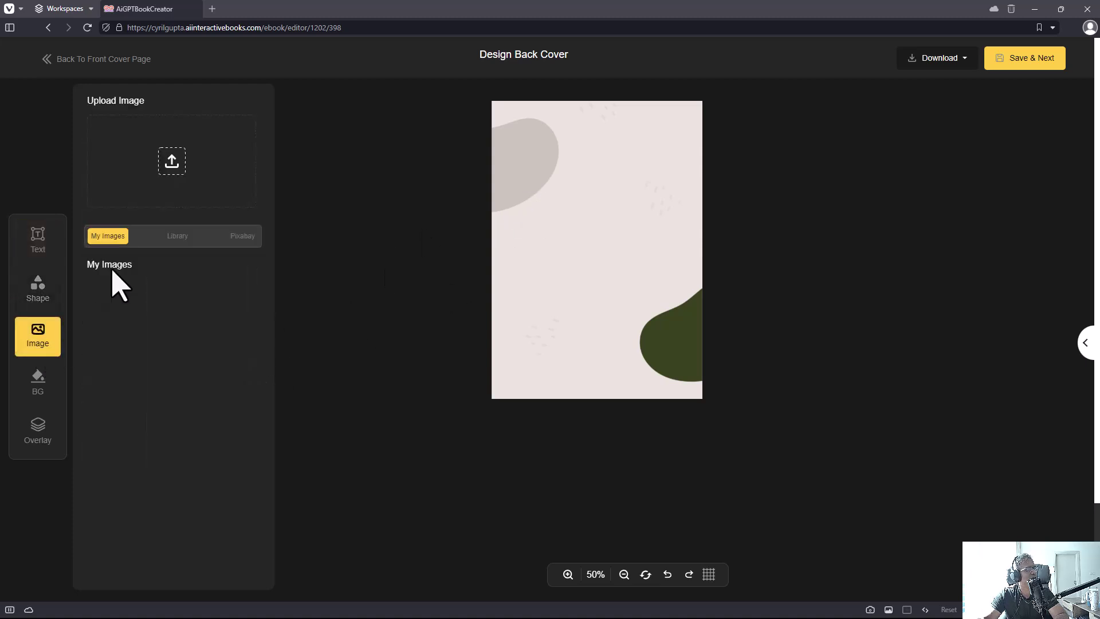
click(166, 161)
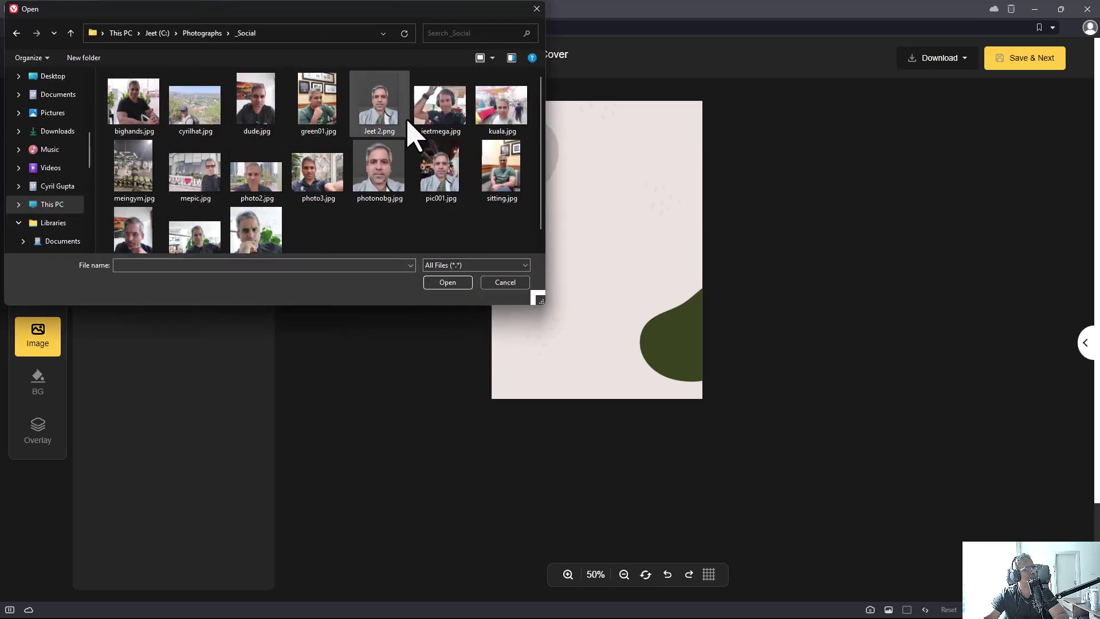
double_click(396, 115)
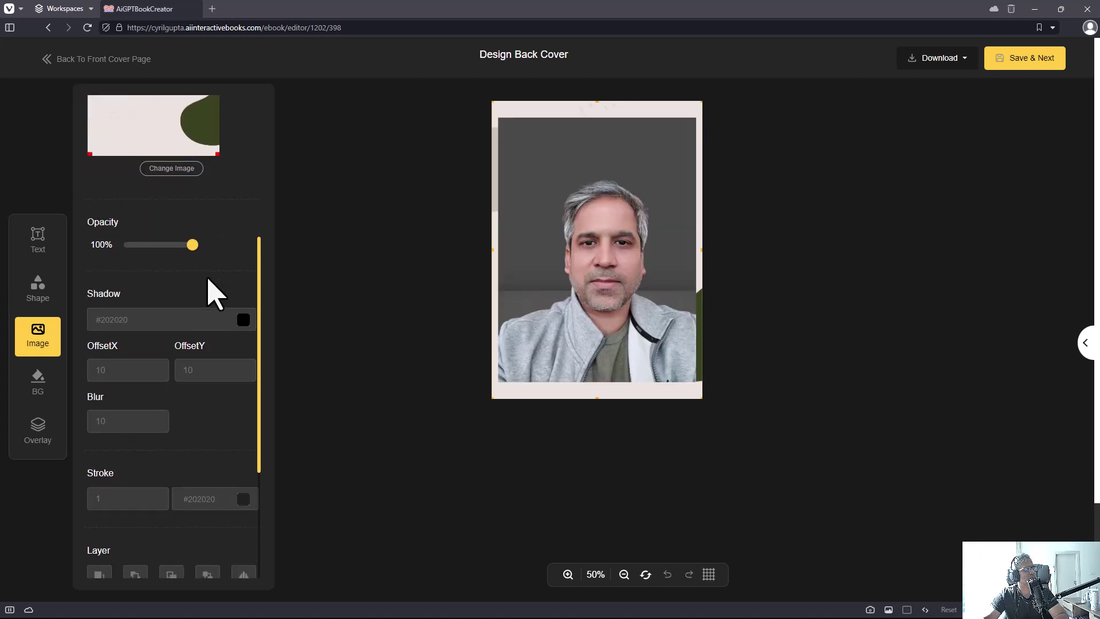
- Shrink the photo and move it into the back cover's top-right corner
click(565, 319)
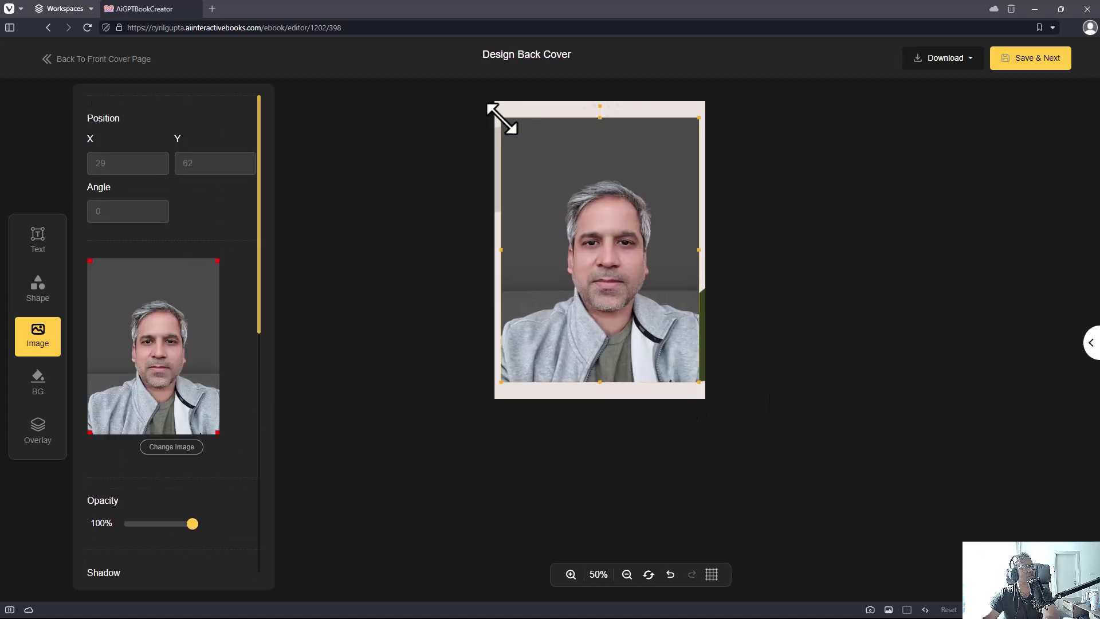
drag(497, 118, 636, 298)
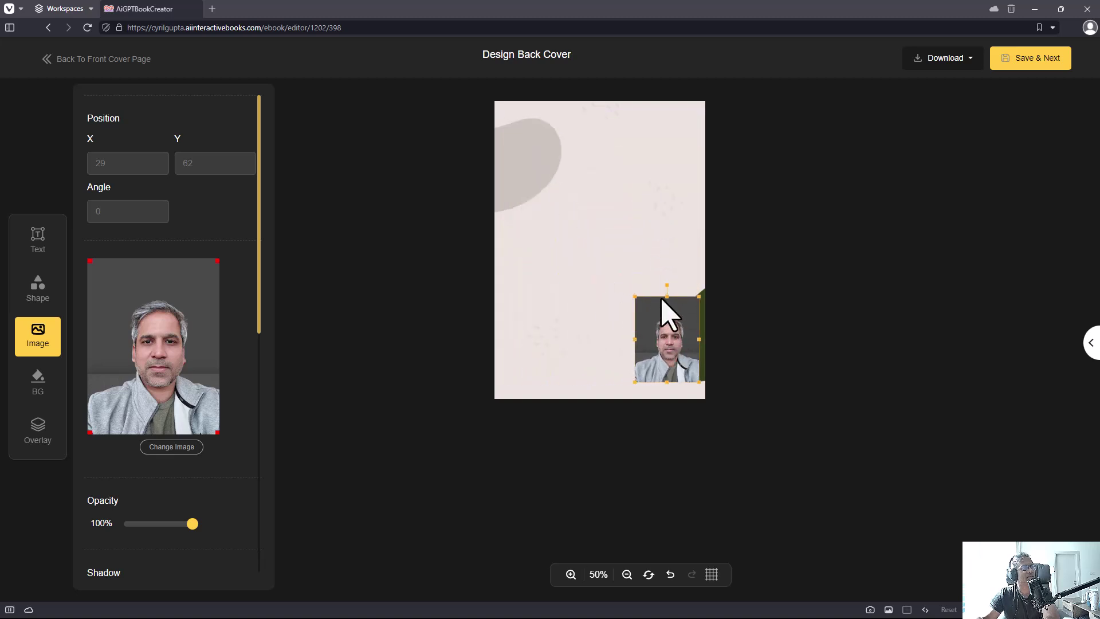
click(634, 356)
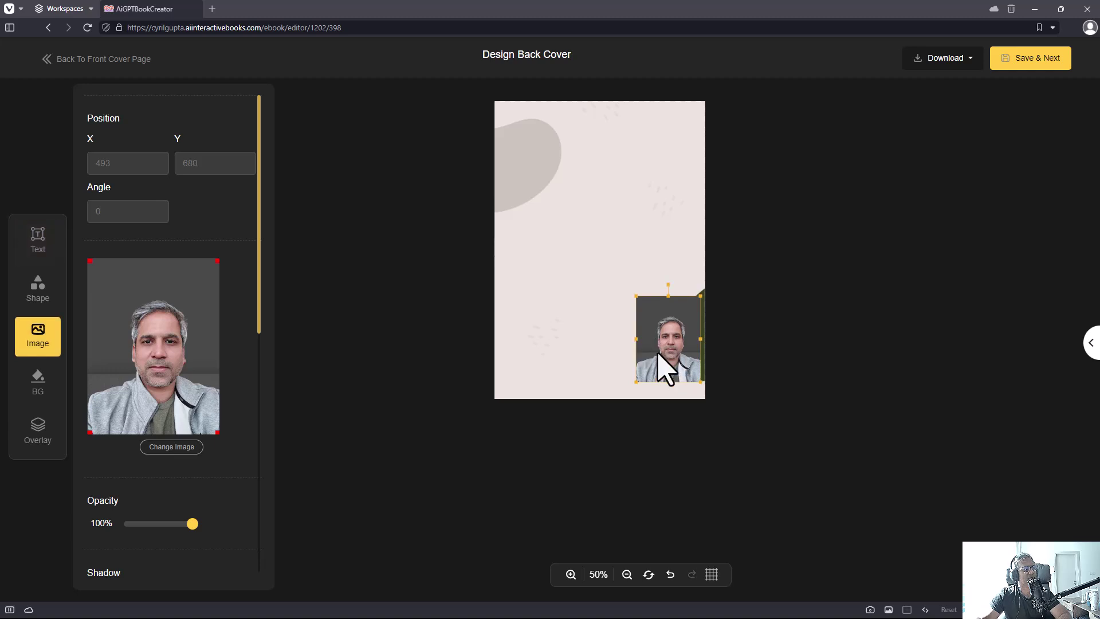
drag(633, 345, 633, 167)
click(624, 223)
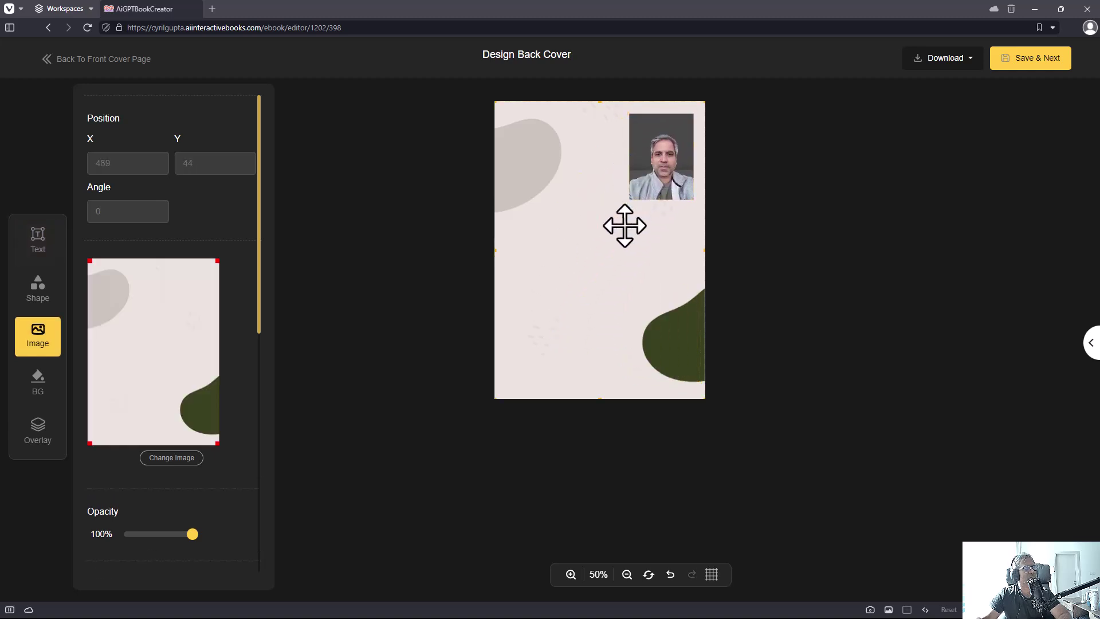
- Add a Heading h4 caption with the author's name in dark red #2e0707
click(35, 243)
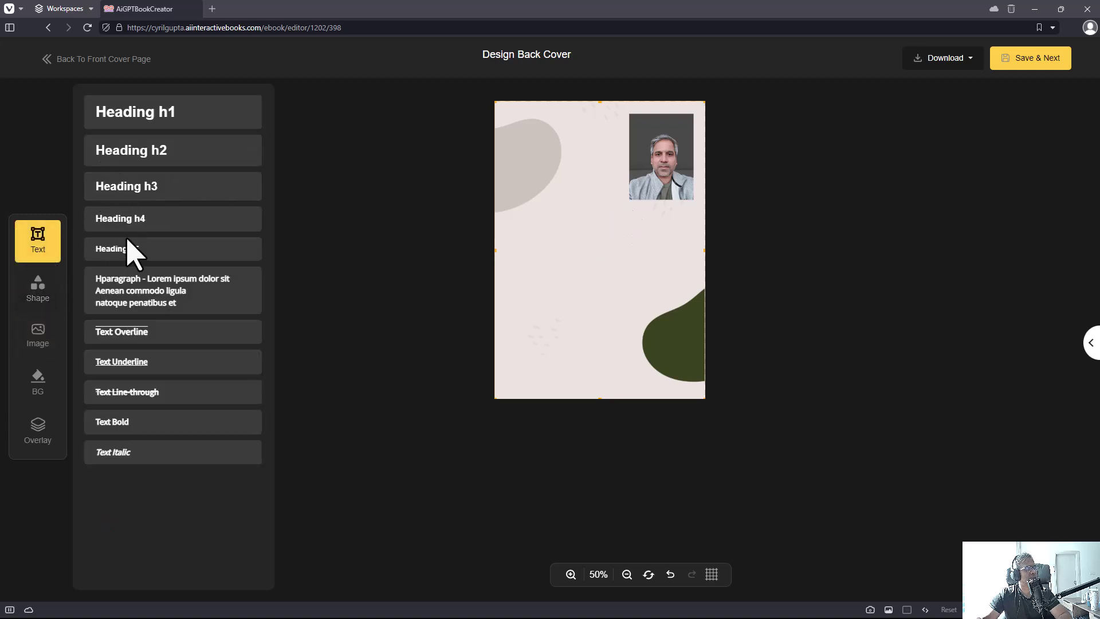
drag(140, 232, 583, 236)
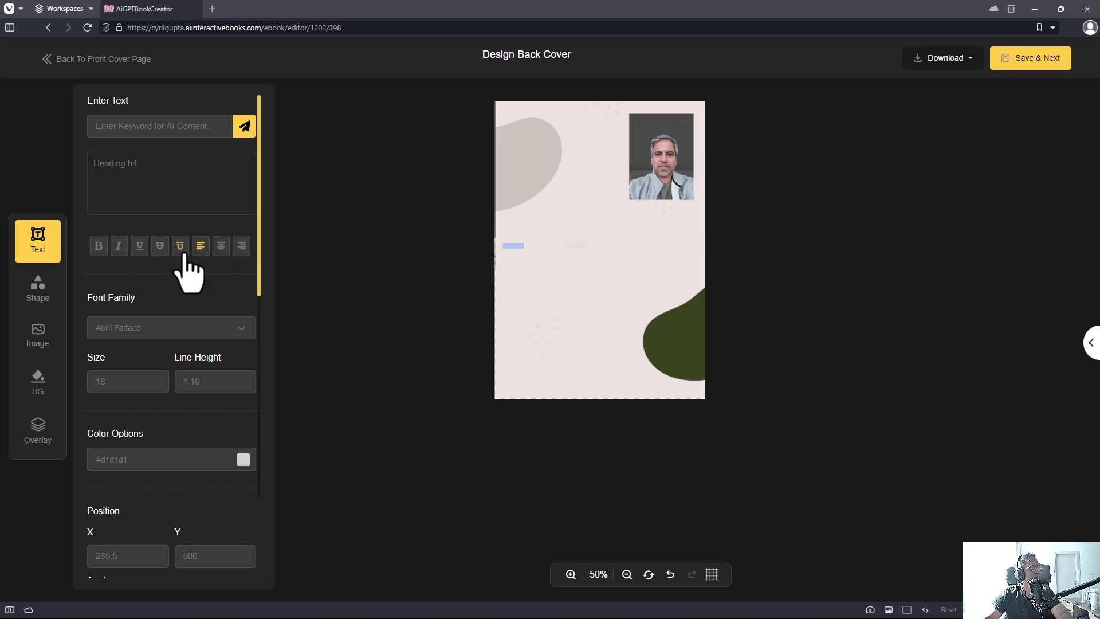
scroll(189, 265, down, 5)
scroll(177, 350, up, 4)
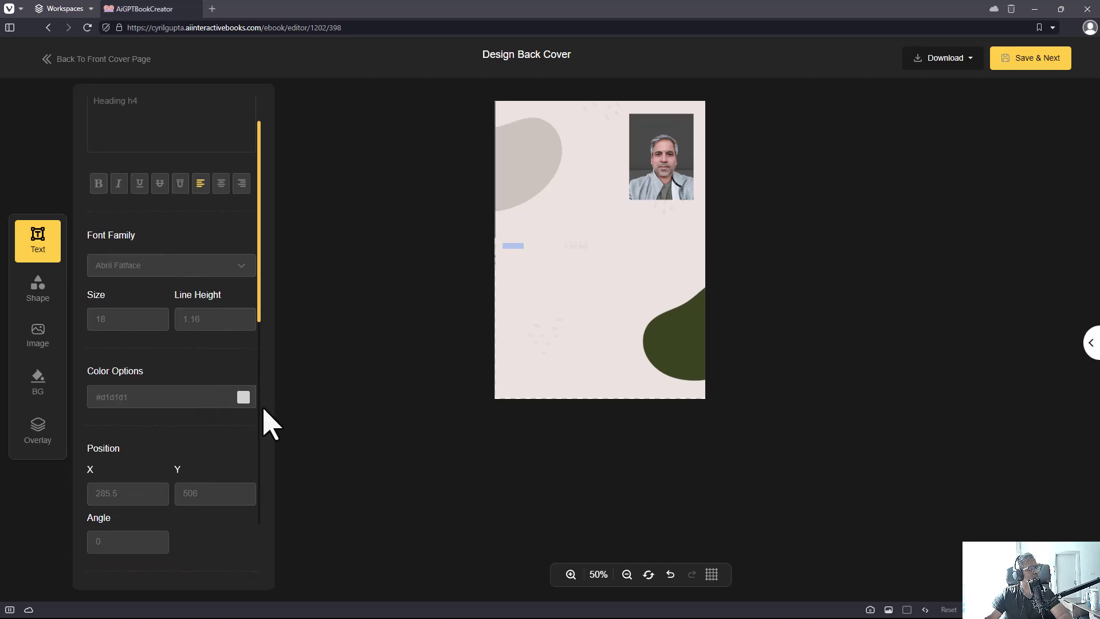
click(243, 397)
click(236, 472)
drag(236, 472, 229, 491)
click(423, 411)
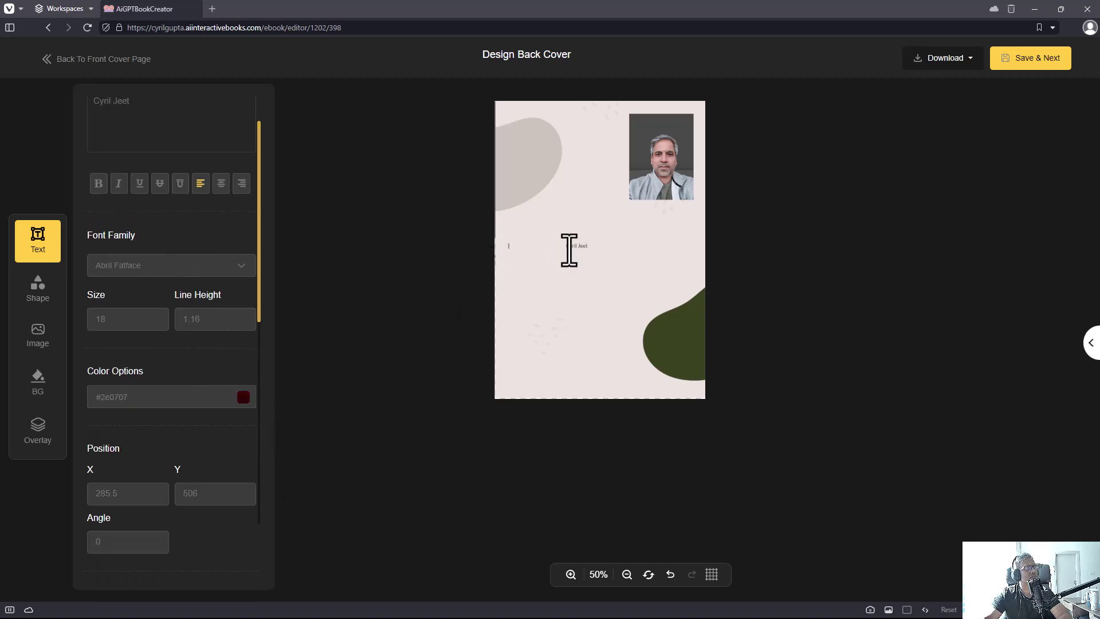
- Delete the stray large photo, realign the background, and place the caption beneath the portrait
drag(568, 251, 631, 238)
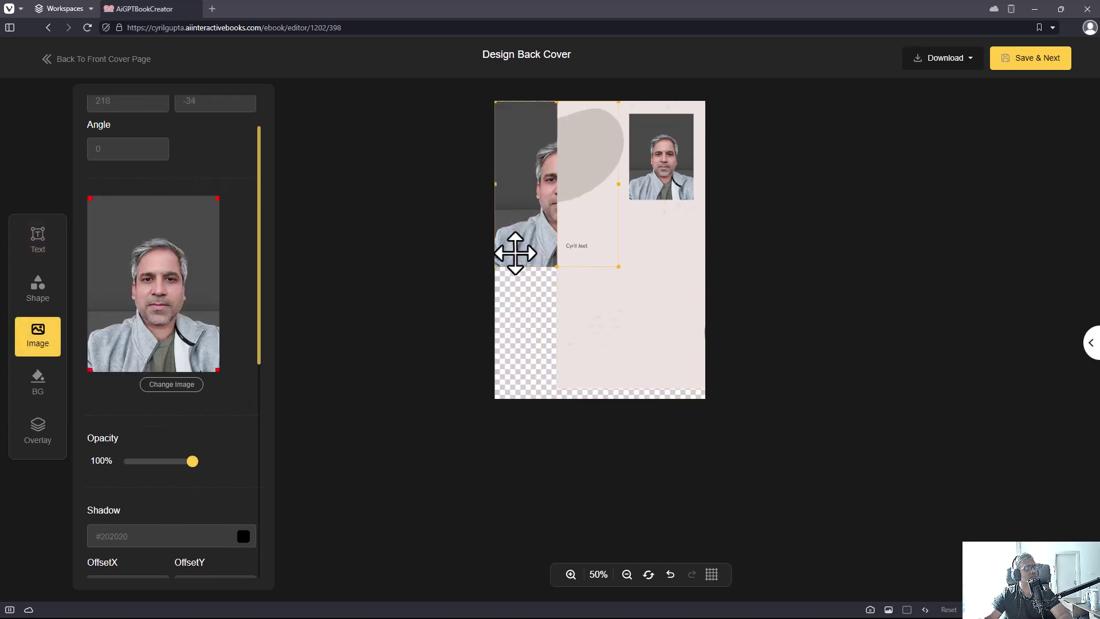
key(Delete)
drag(580, 294, 528, 304)
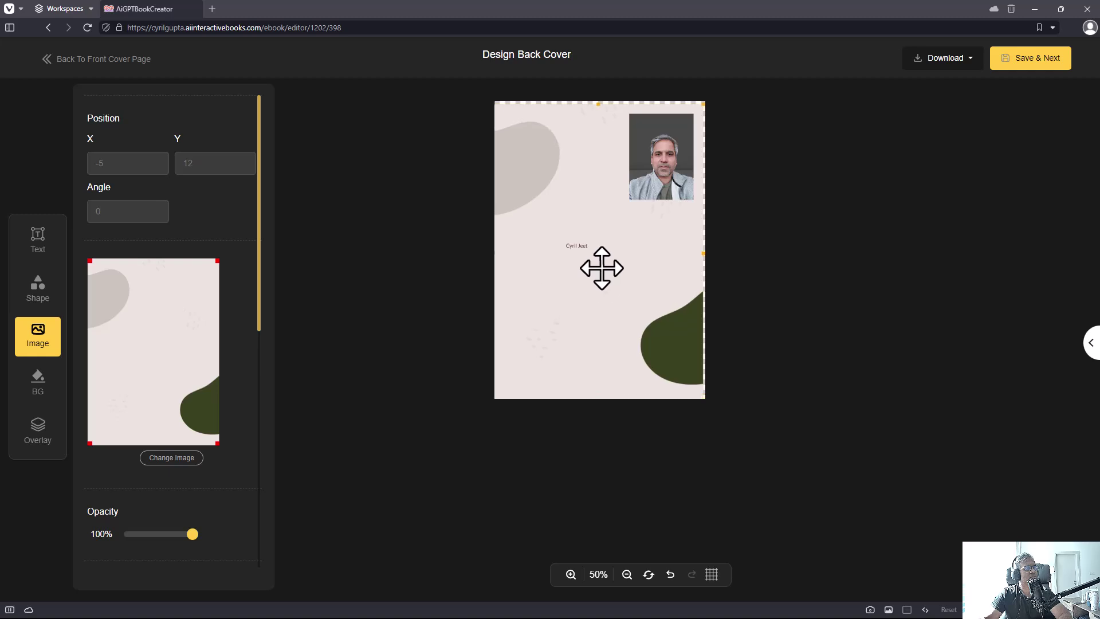
click(577, 253)
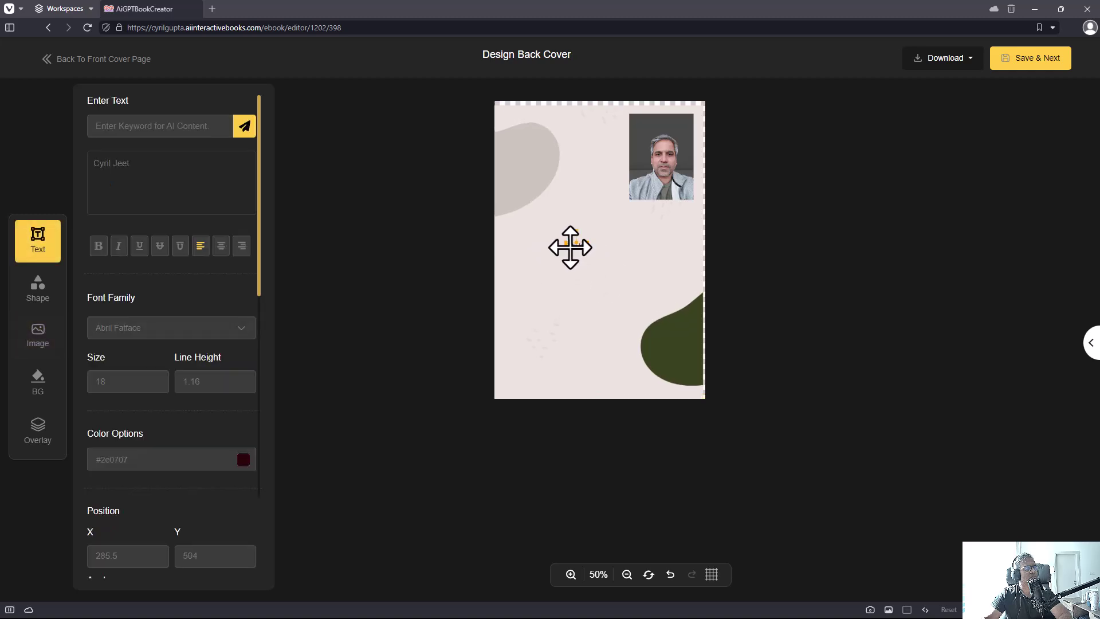
drag(573, 246, 634, 209)
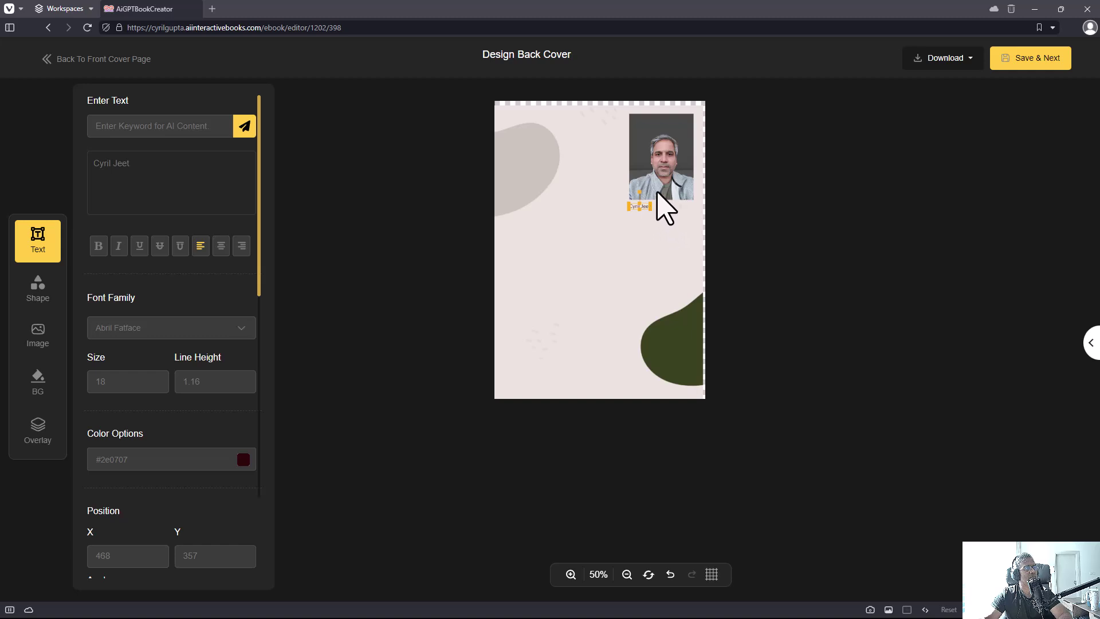
click(622, 236)
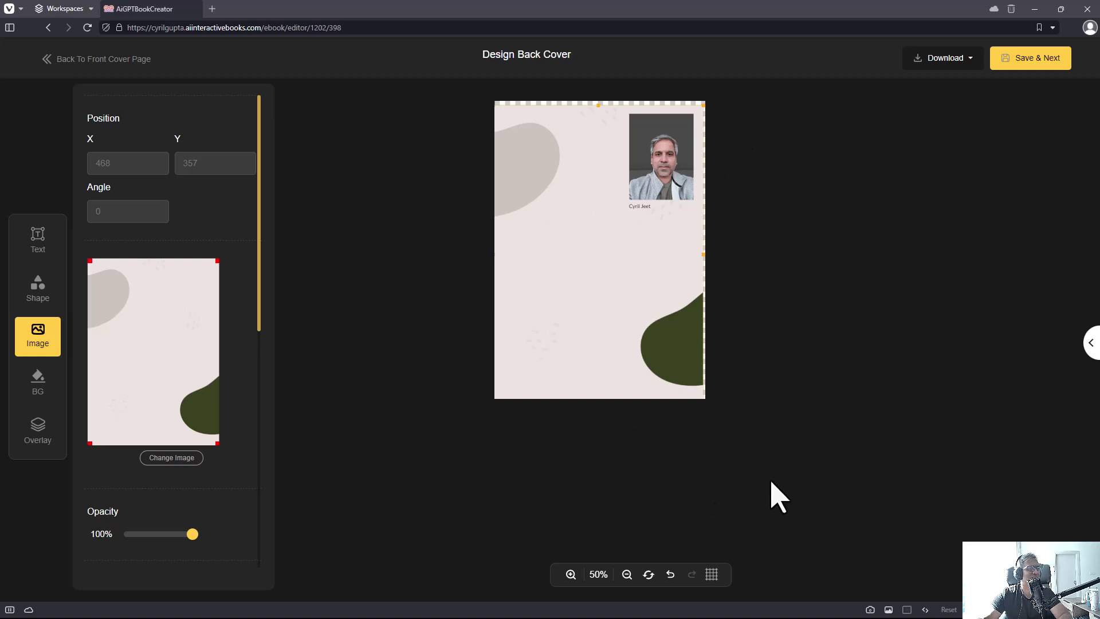
- Save the back cover and choose the green-edged index template for the chapters
click(1040, 65)
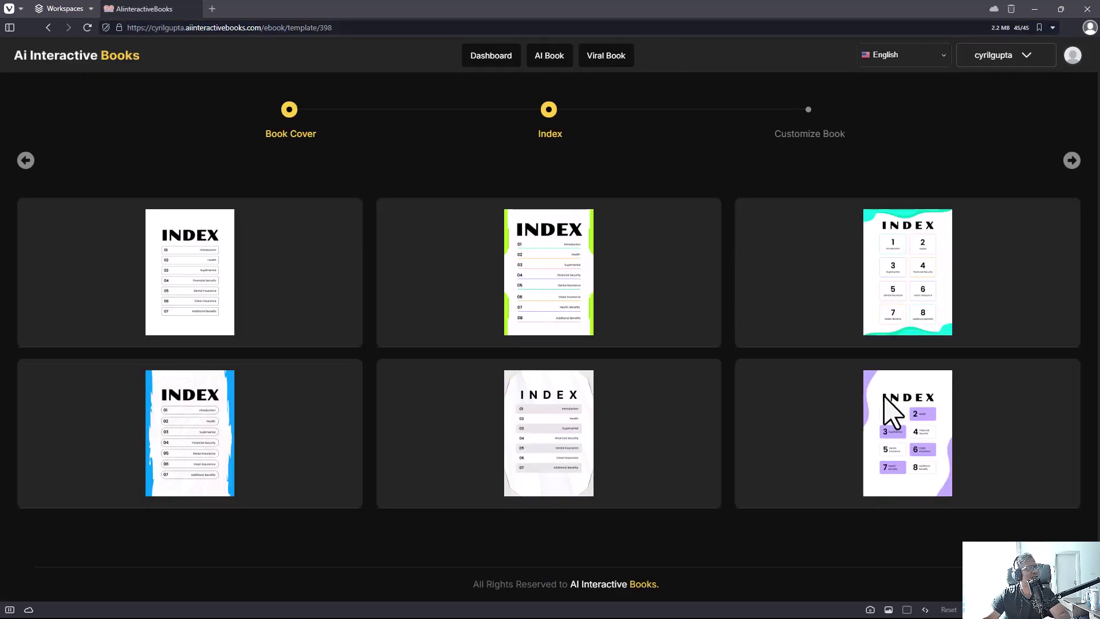
mouse_move(479, 422)
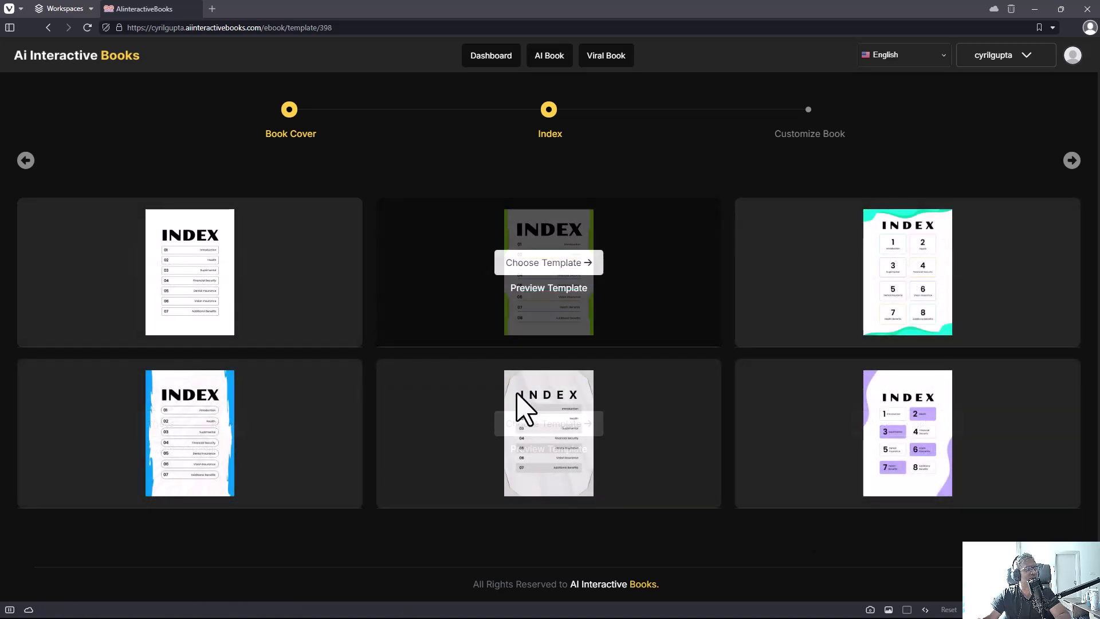
click(533, 269)
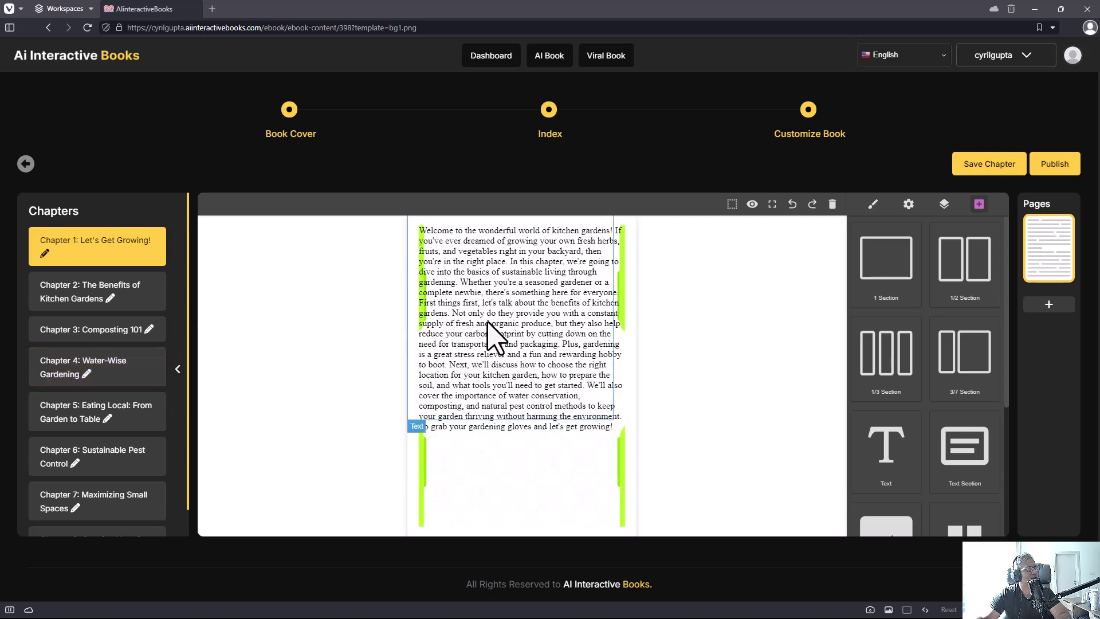
- Split Chapter 1's text into five paragraphs at 'Not only do they provide', 'Plus, gardening' and 'We'll also cover'
click(503, 320)
double_click(469, 290)
key(ctrl+a)
click(461, 281)
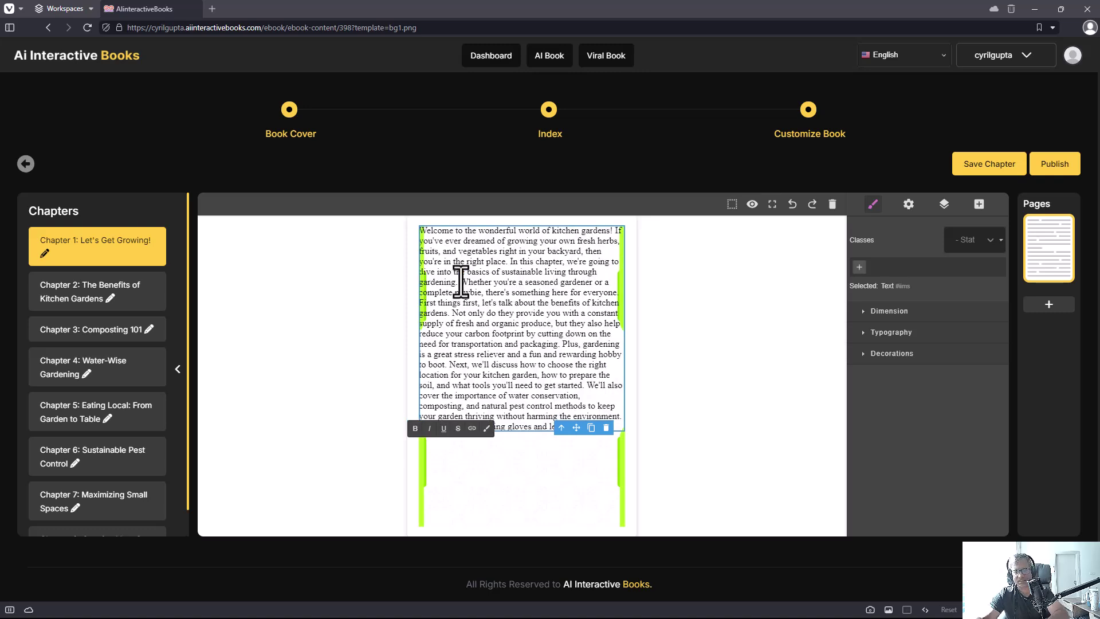
key(Return)
key(Return)
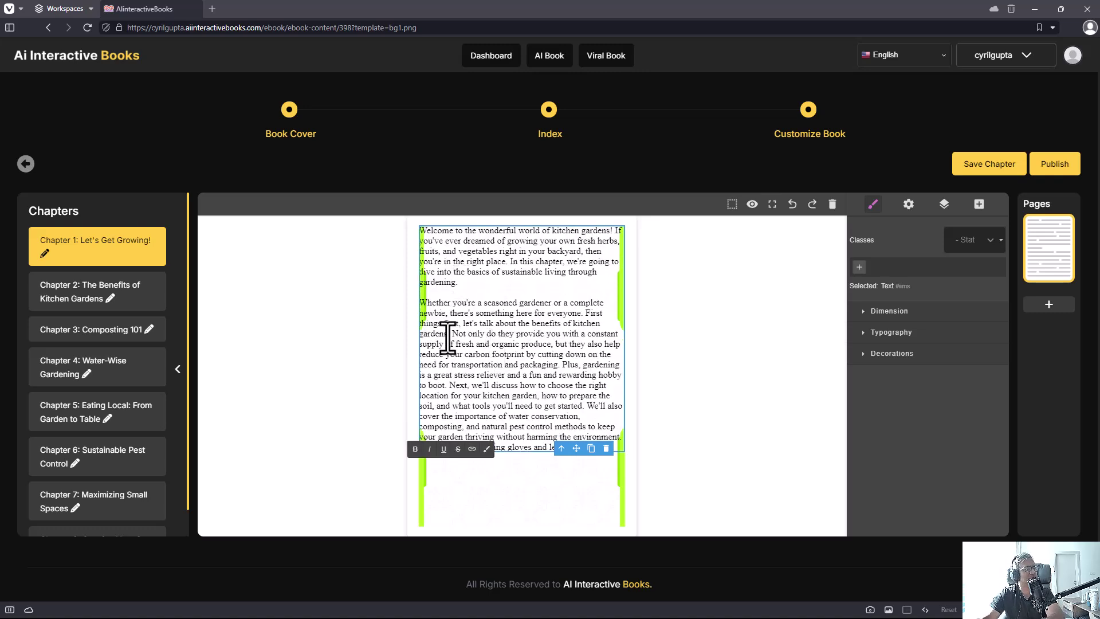
key(Return)
key(Return)
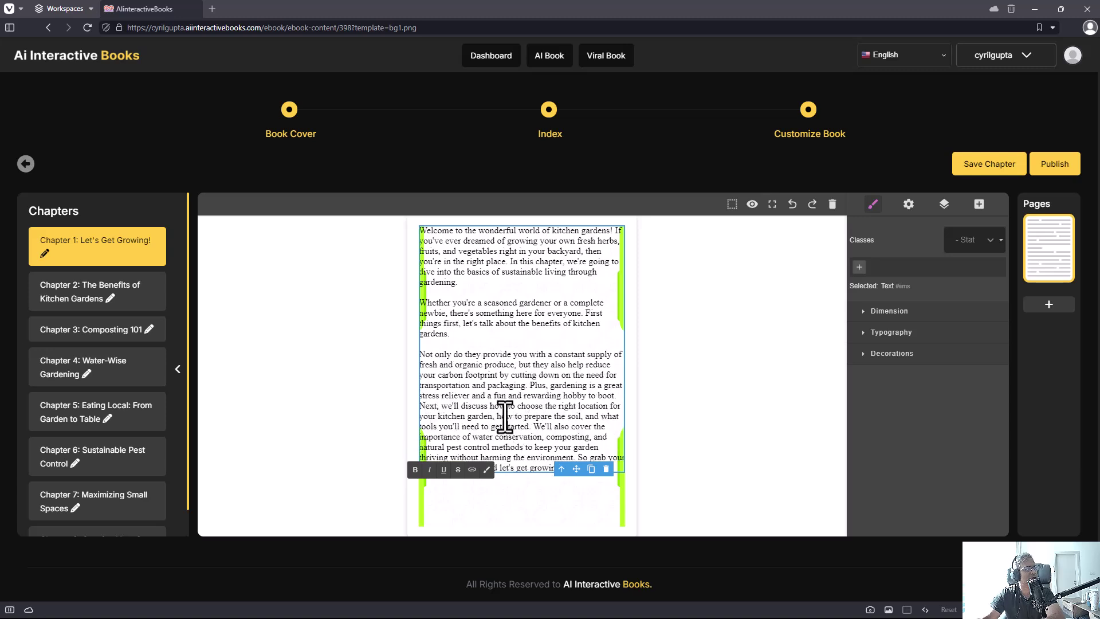
click(530, 386)
key(Return)
key(Return)
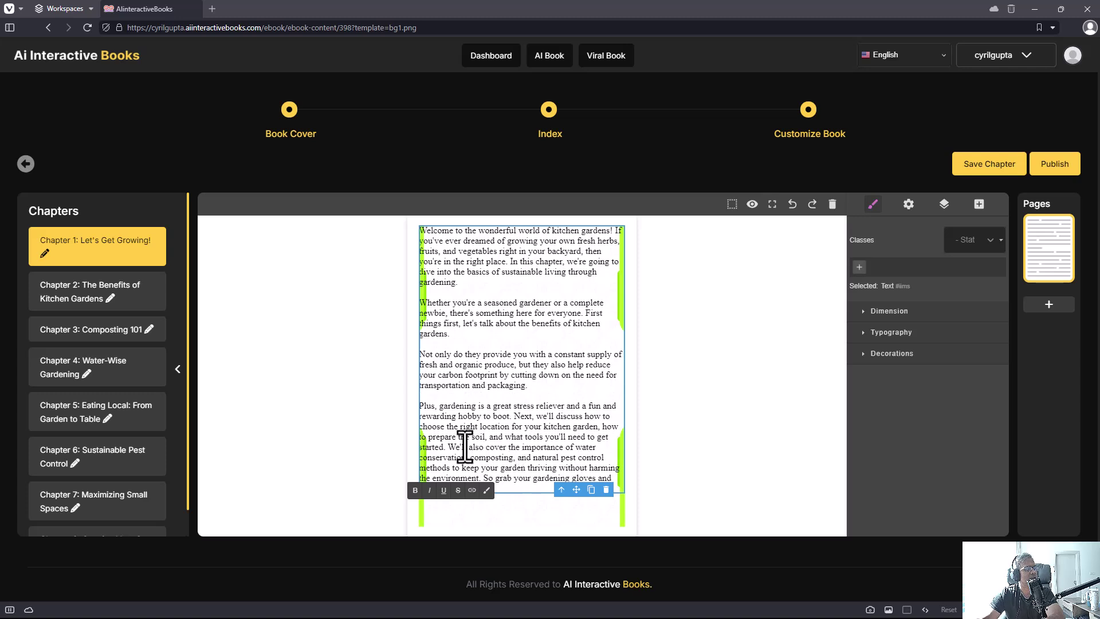
click(449, 447)
key(Return)
key(Return)
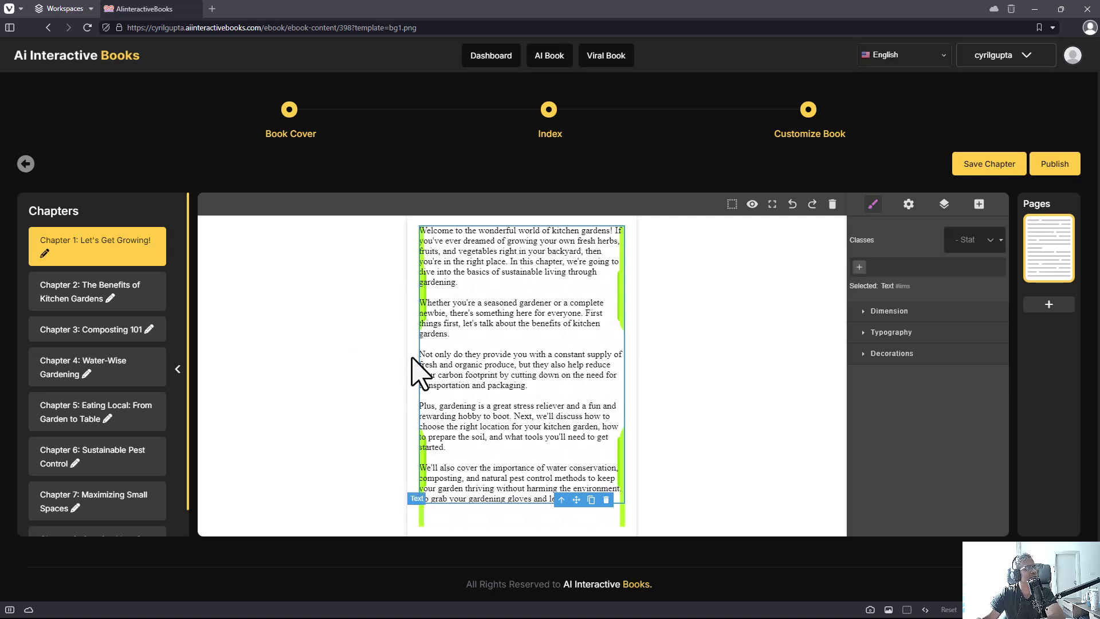
- Open Chapter 2 and split its text before 'But the benefits', 'Not to mention' and 'And let's not forget'
click(136, 299)
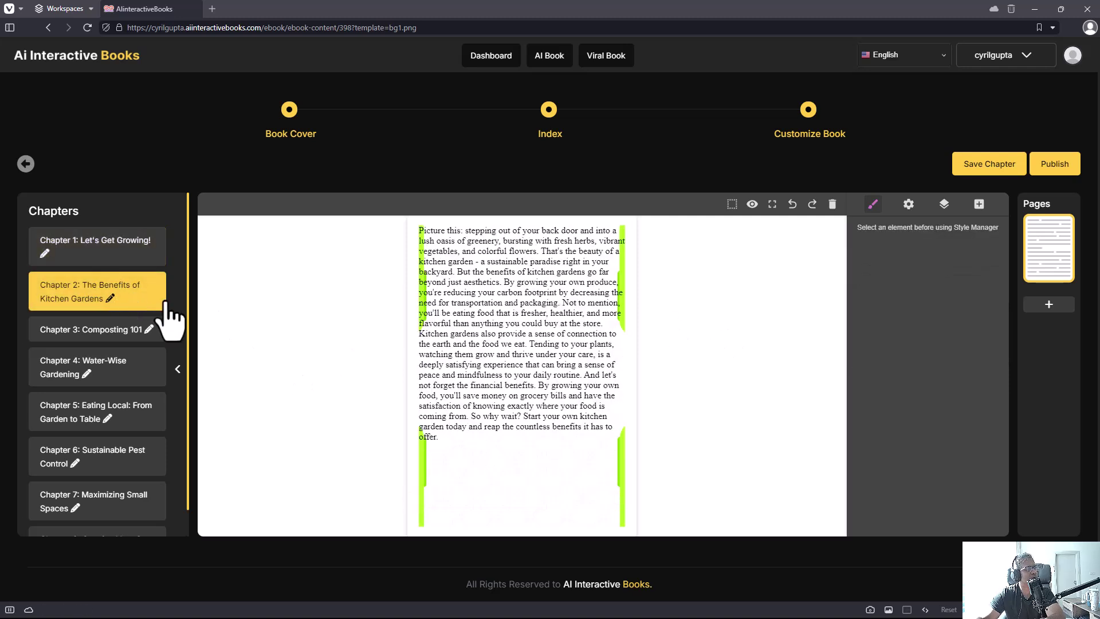
double_click(500, 282)
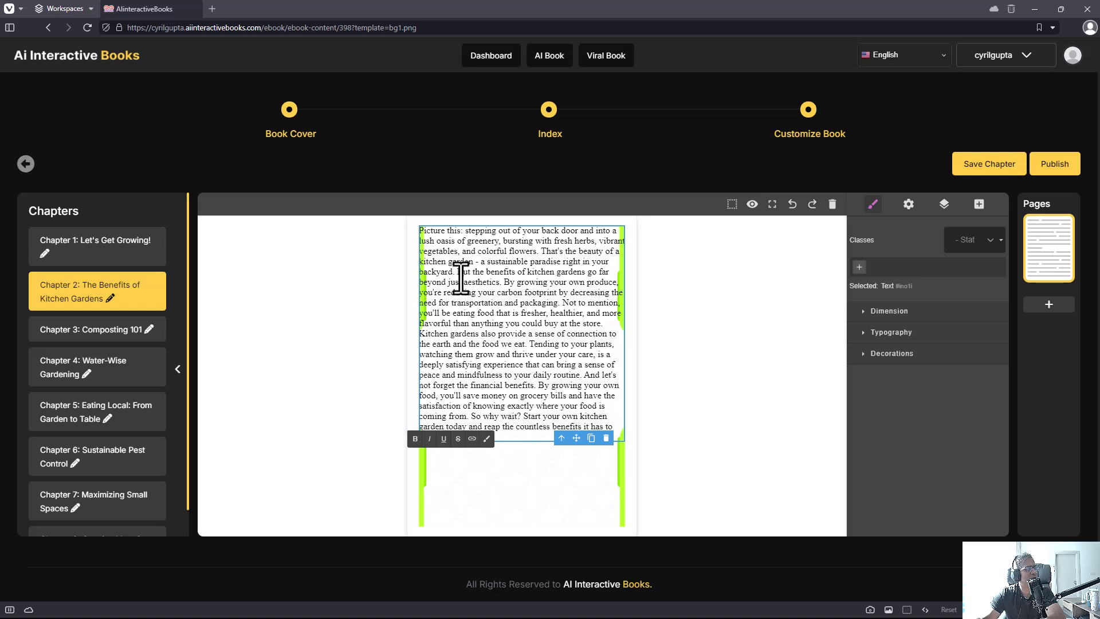
key(Return)
key(Return)
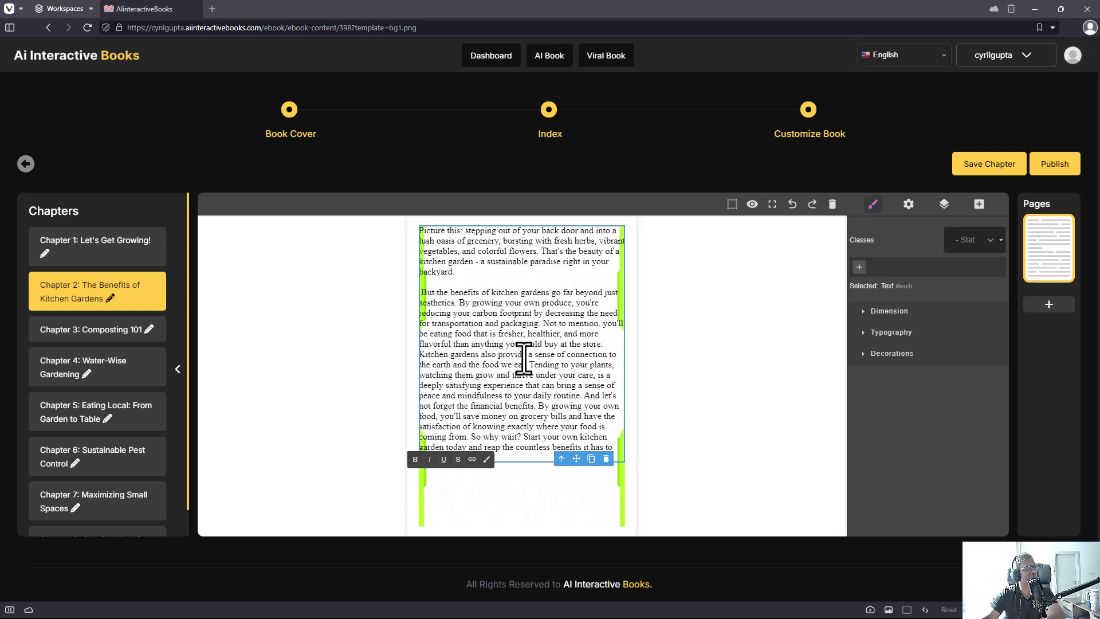
click(543, 324)
key(Return)
key(Return)
click(449, 417)
key(Return)
key(Return)
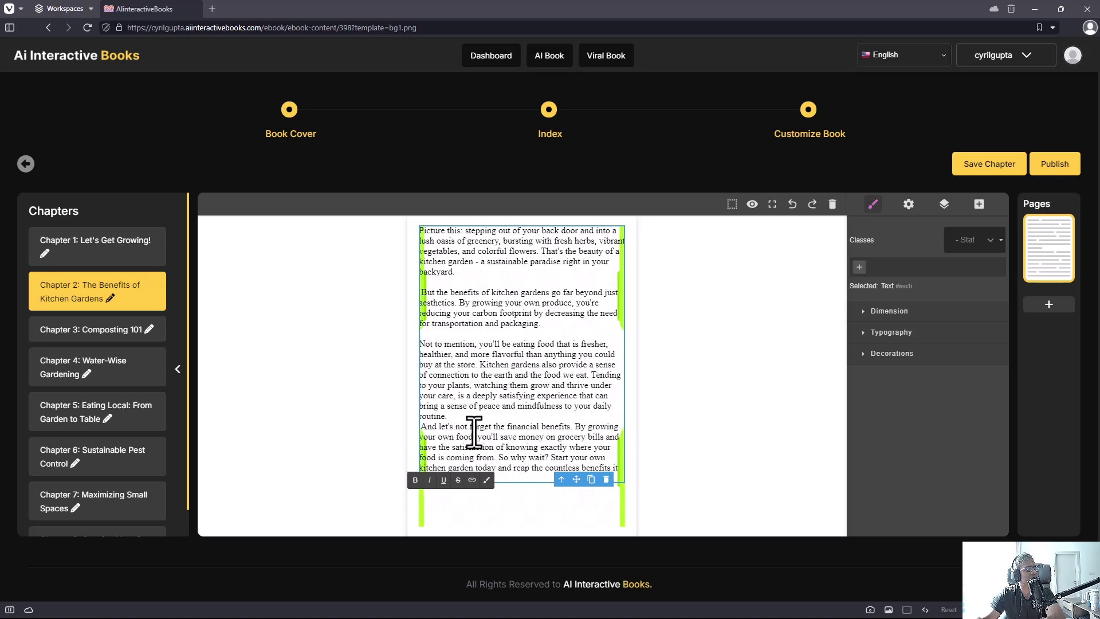
- Open Chapter 3 and break its composting text at 'First things first', 'You want a good mix' and 'Layer your greens'
click(80, 331)
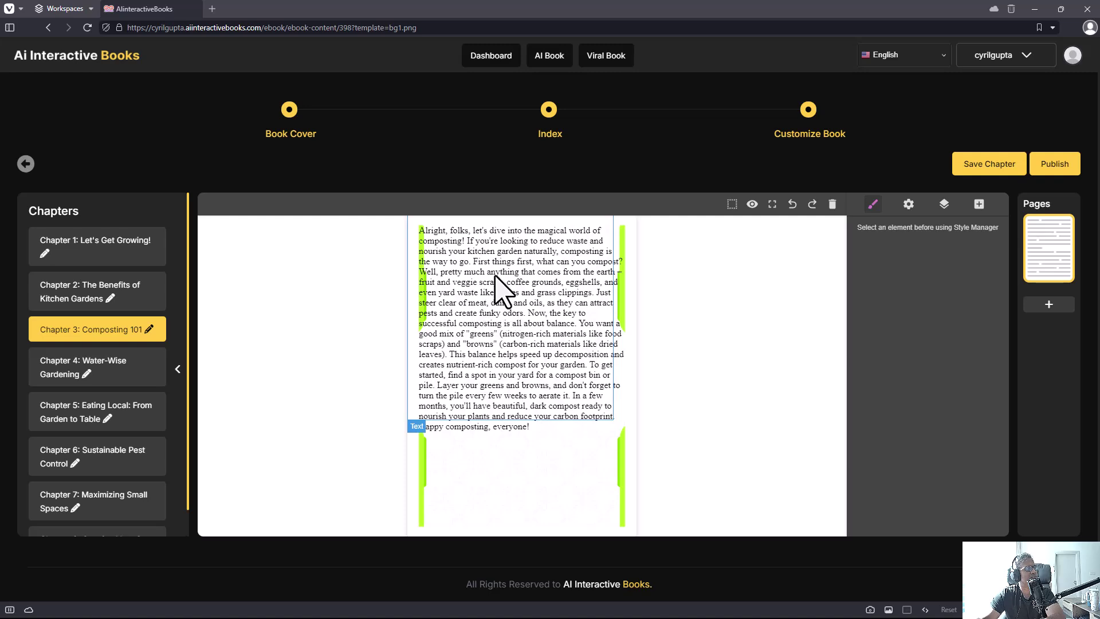
click(471, 262)
triple_click(475, 263)
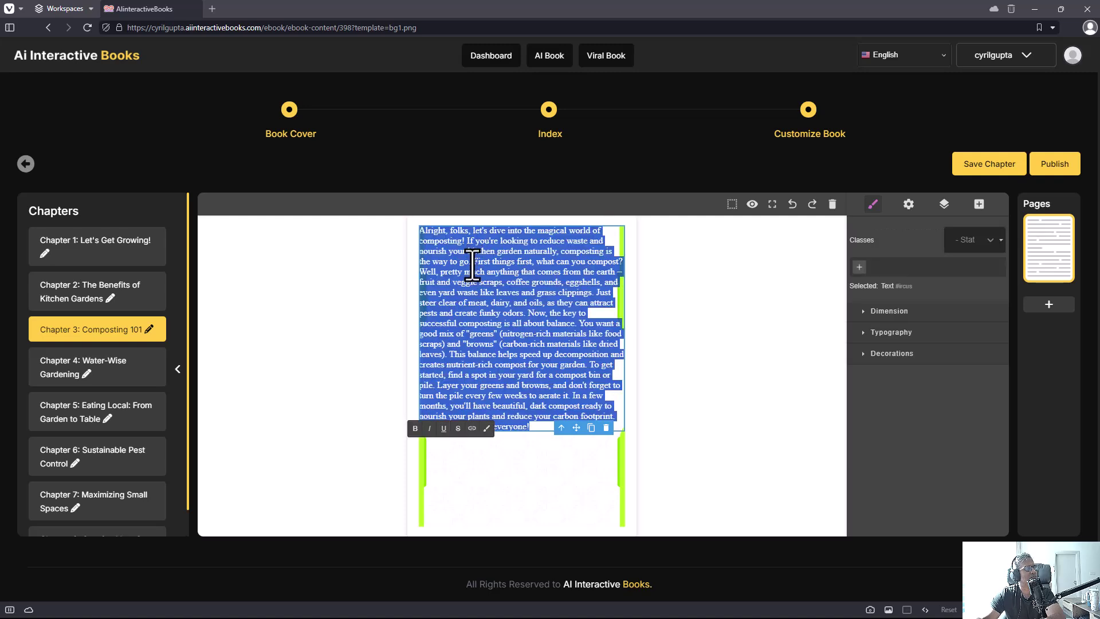
click(472, 267)
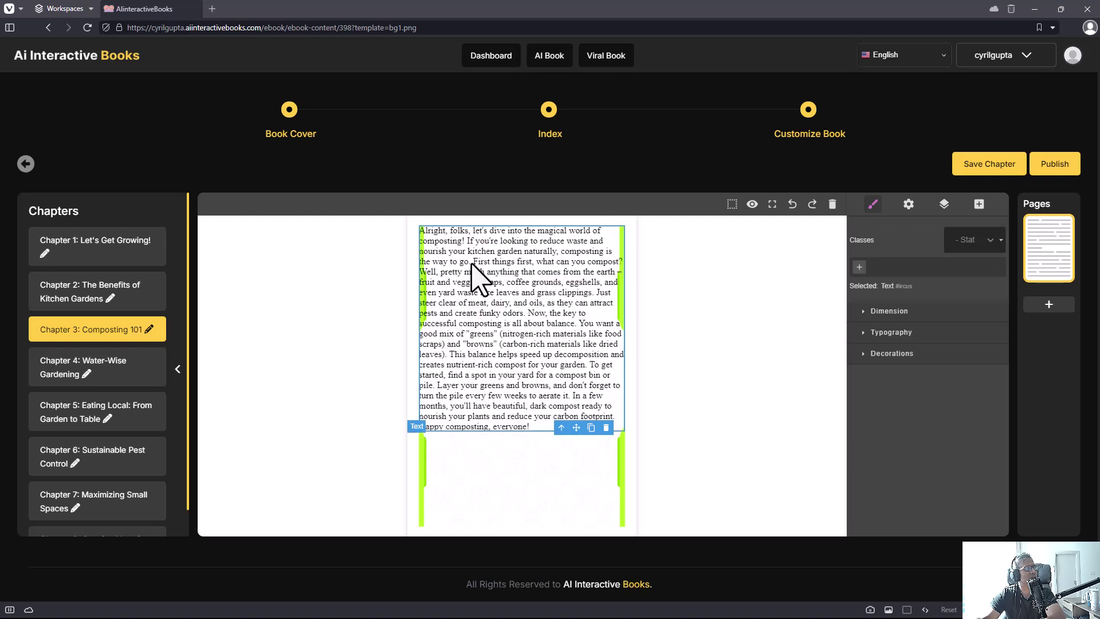
double_click(470, 262)
key(Return)
key(Return)
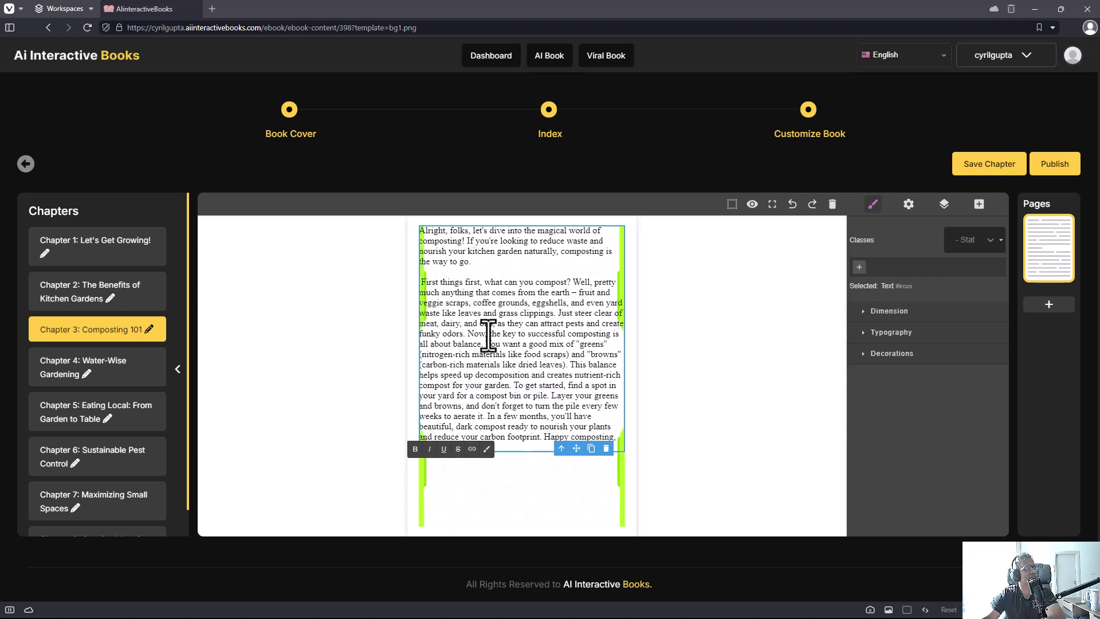
click(487, 344)
key(Return)
key(Return)
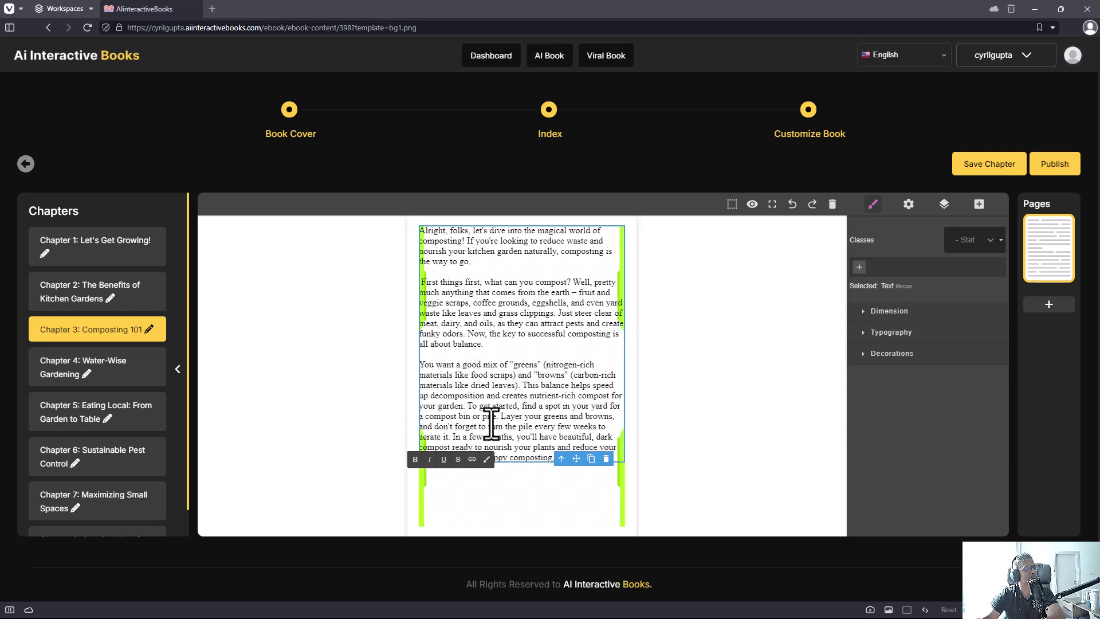
click(502, 420)
key(Return)
key(Return)
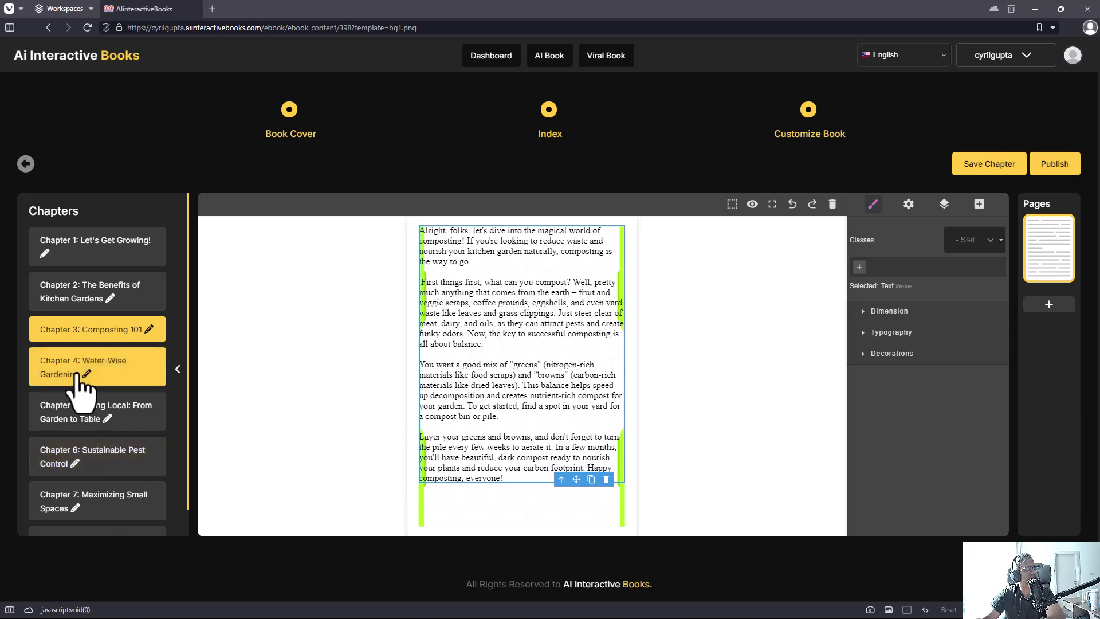
- Open Chapter 4 and split its text before 'By choosing drought-tolerant' and 'One of the easiest ways'
click(143, 383)
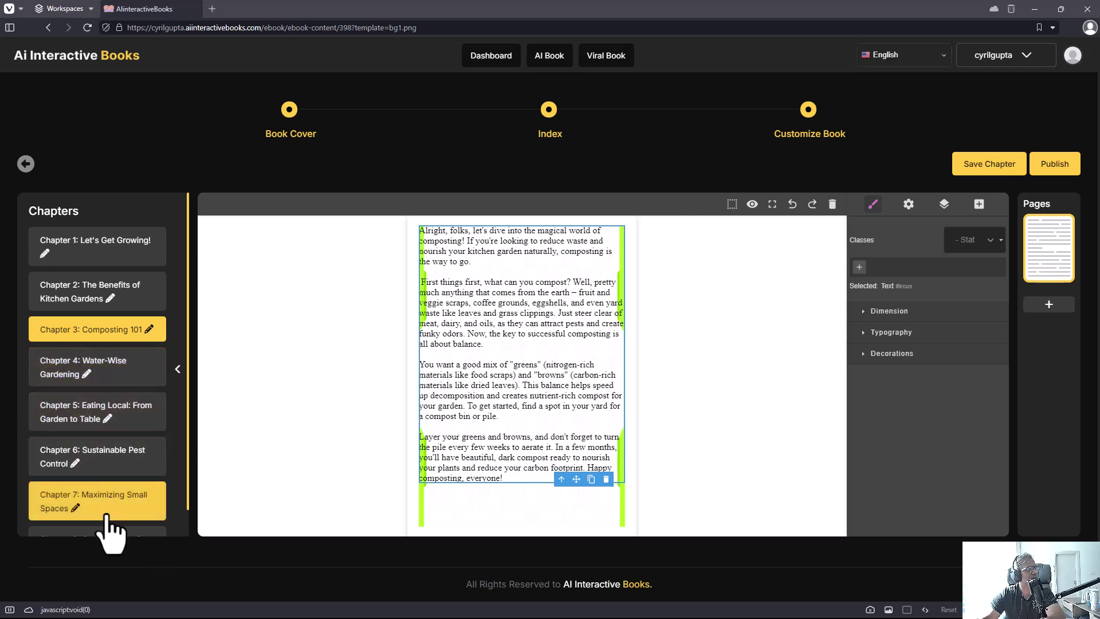
click(63, 421)
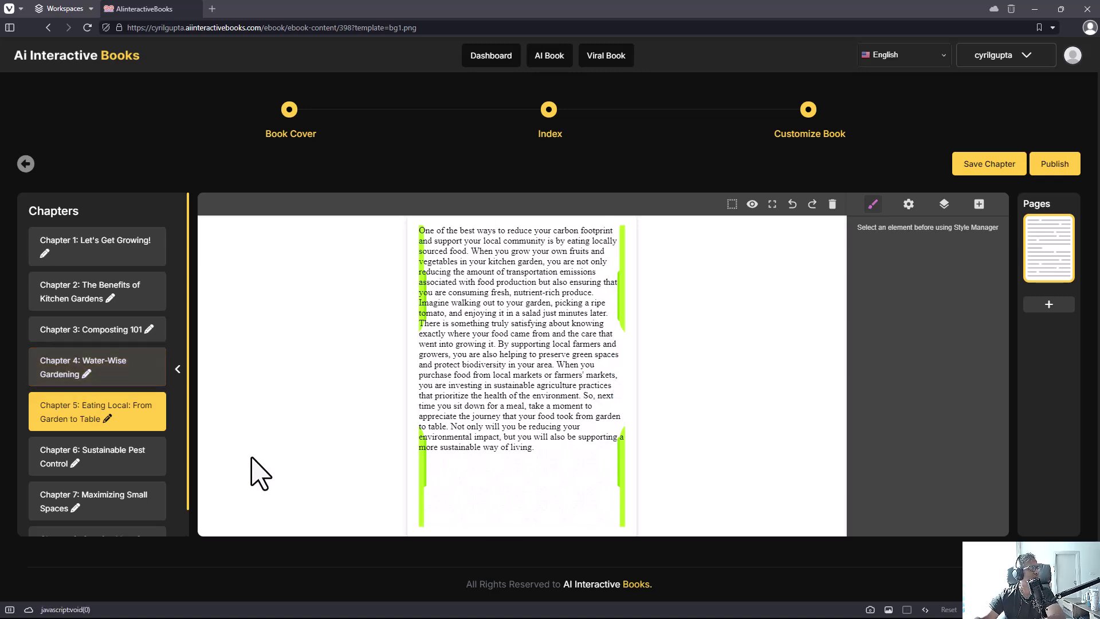
click(93, 371)
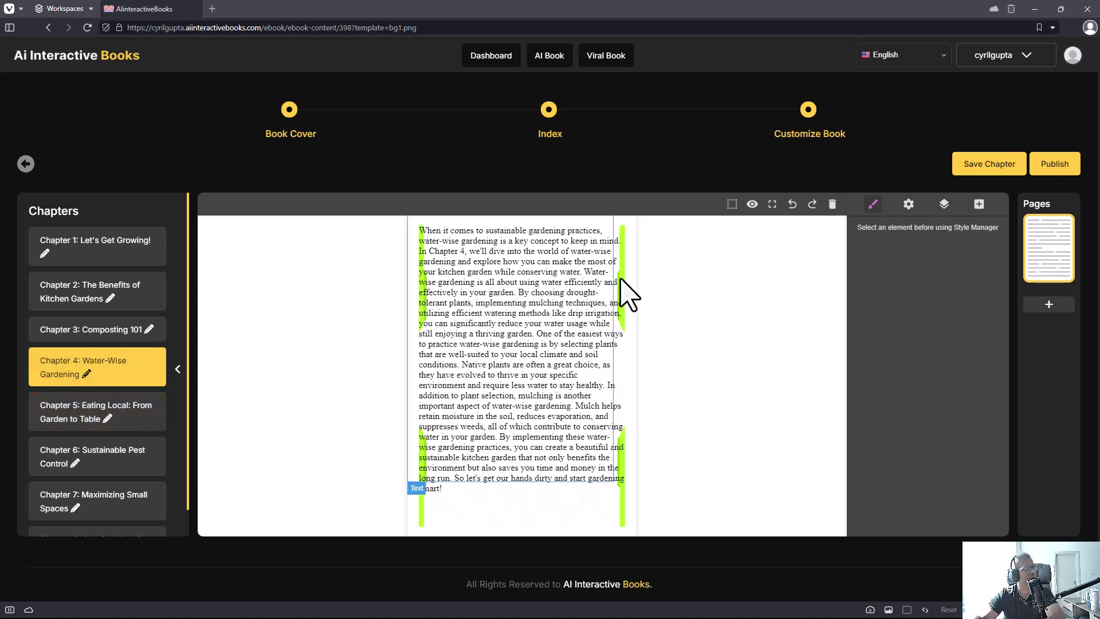
click(433, 323)
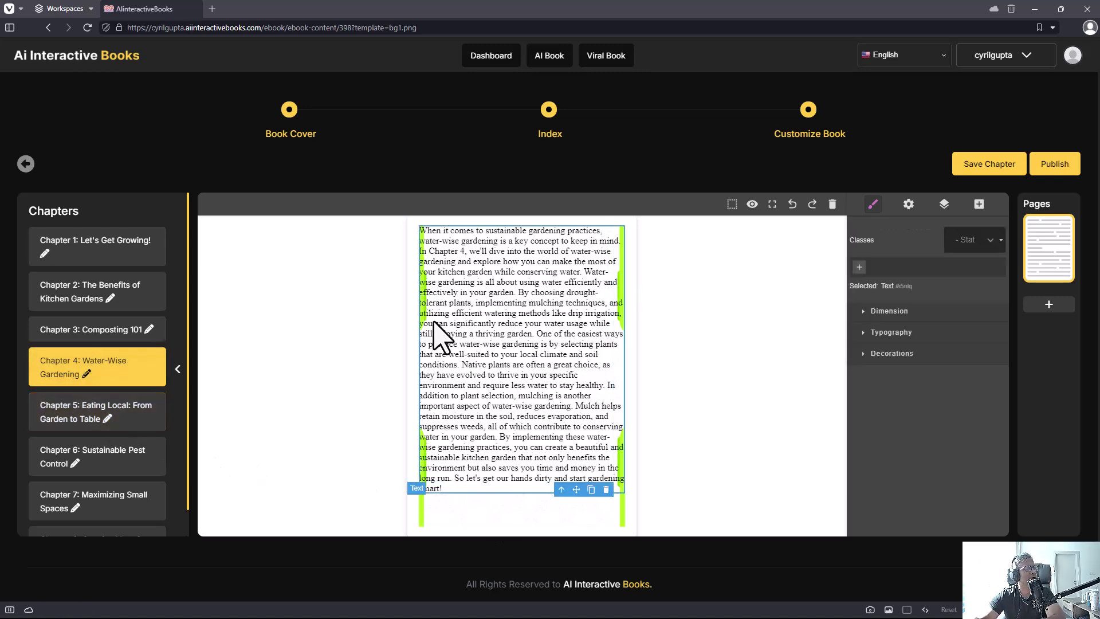
double_click(518, 293)
click(519, 292)
key(Return)
key(Return)
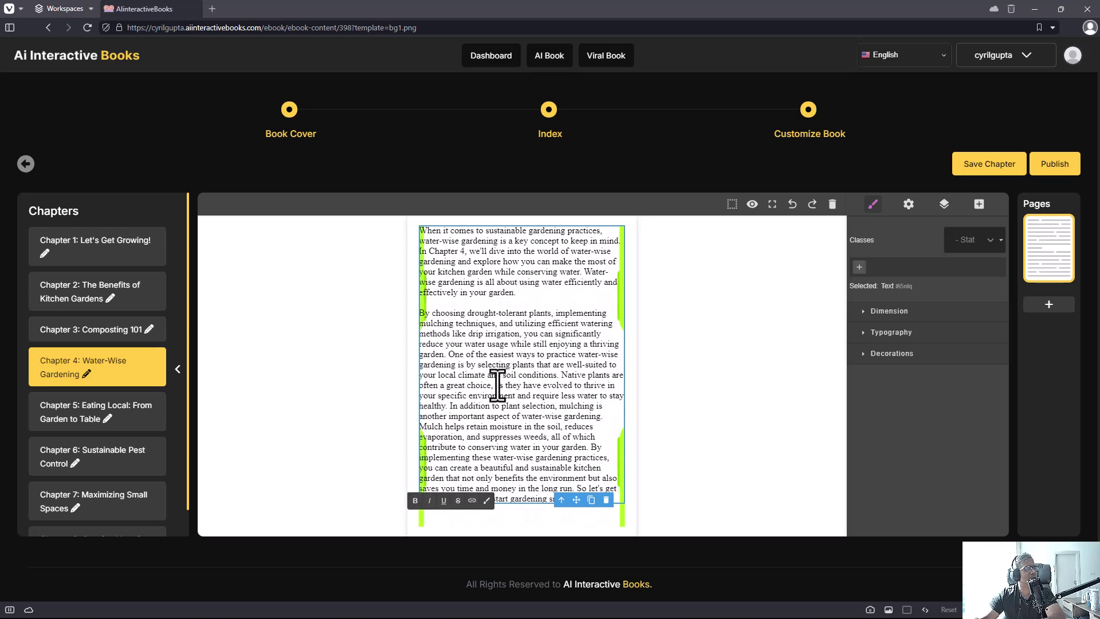
click(449, 354)
key(Return)
key(Return)
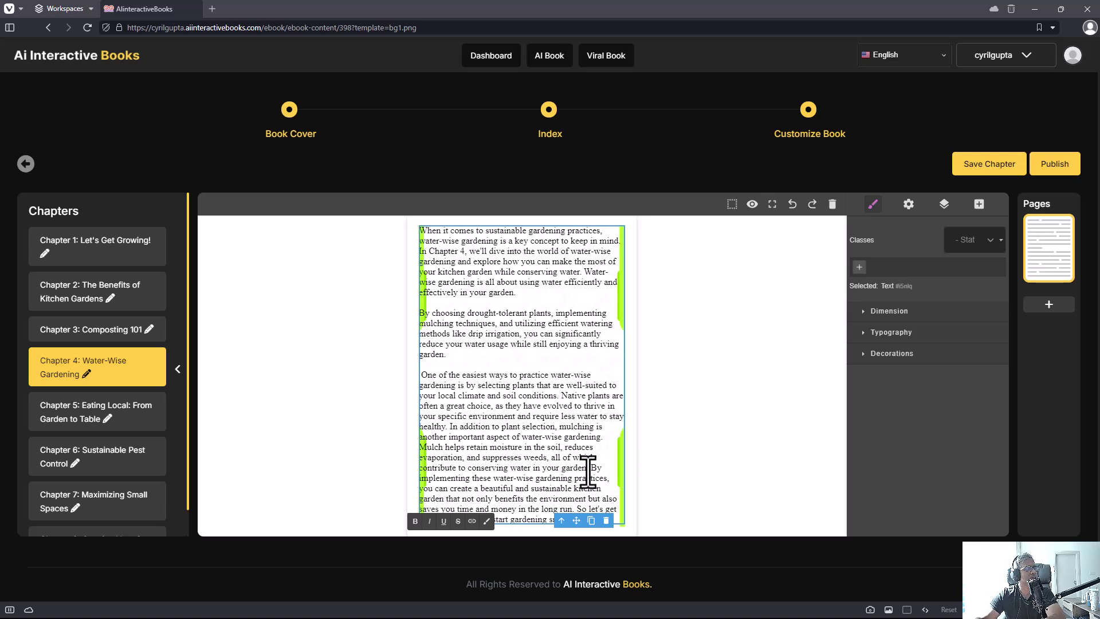
- Start a fourth Chapter 4 paragraph at 'By implementing these'
click(591, 472)
key(Return)
key(Return)
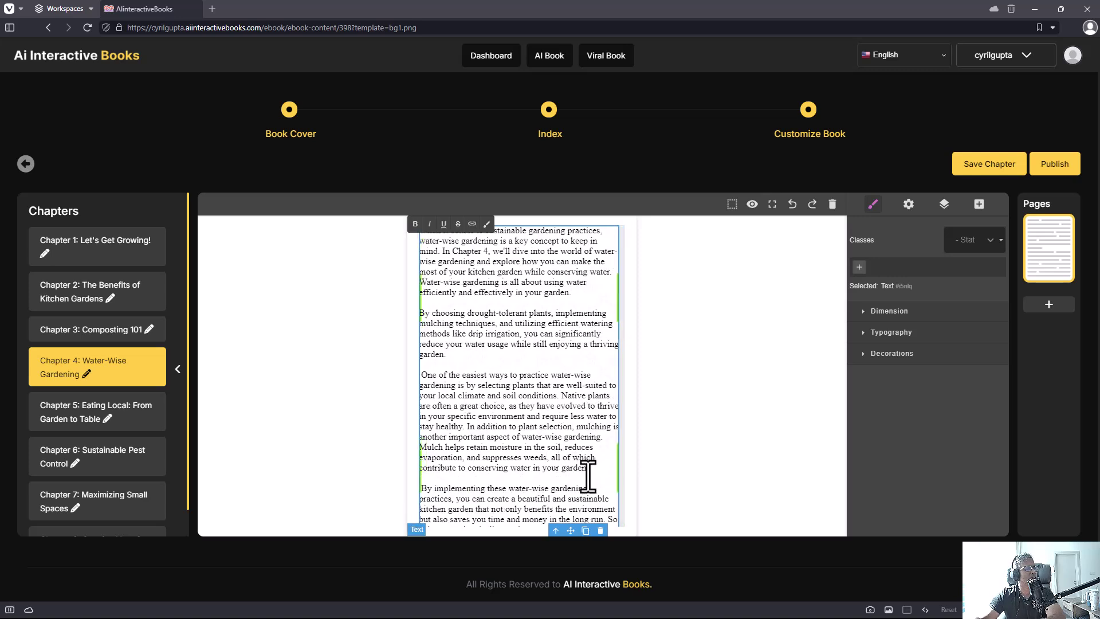
click(126, 424)
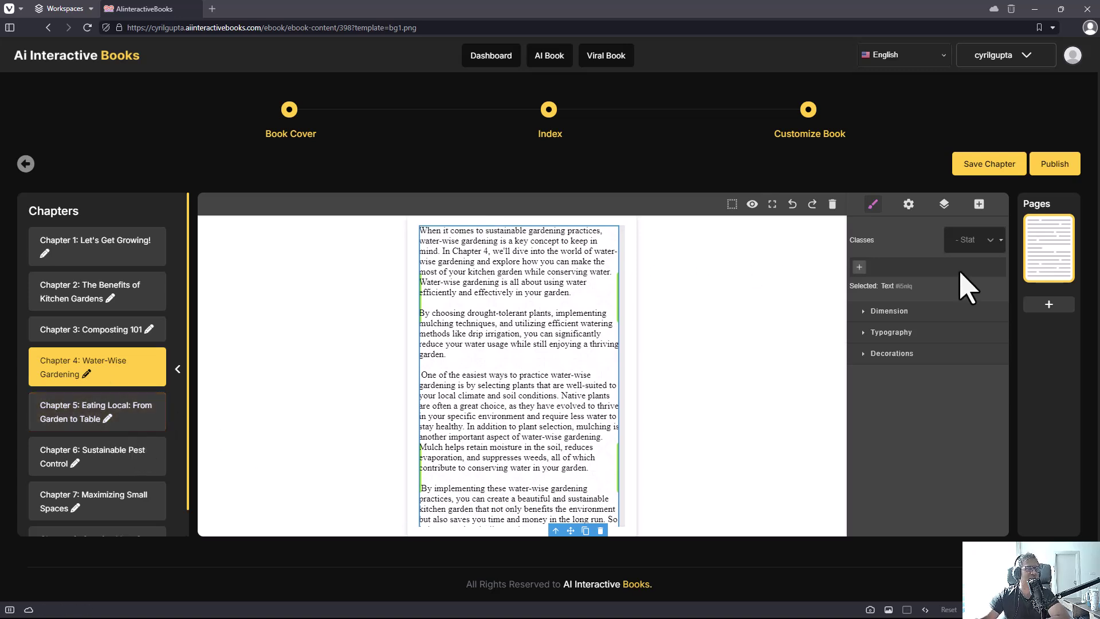
- Save the Chapter 4 edits and request a new page after the first page
click(958, 167)
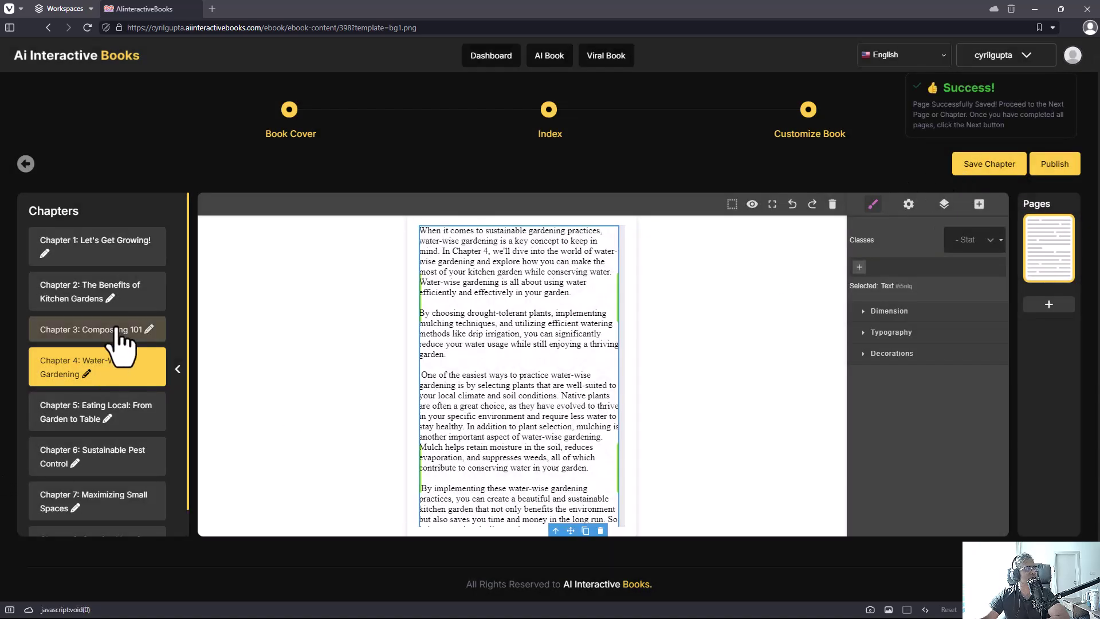
click(43, 330)
click(63, 295)
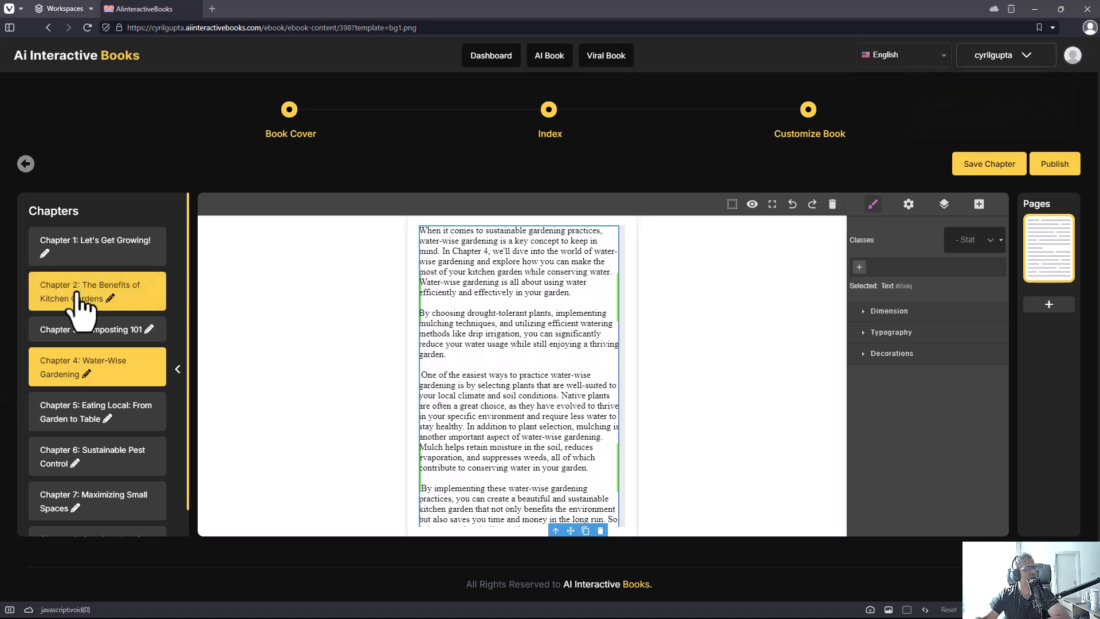
click(969, 167)
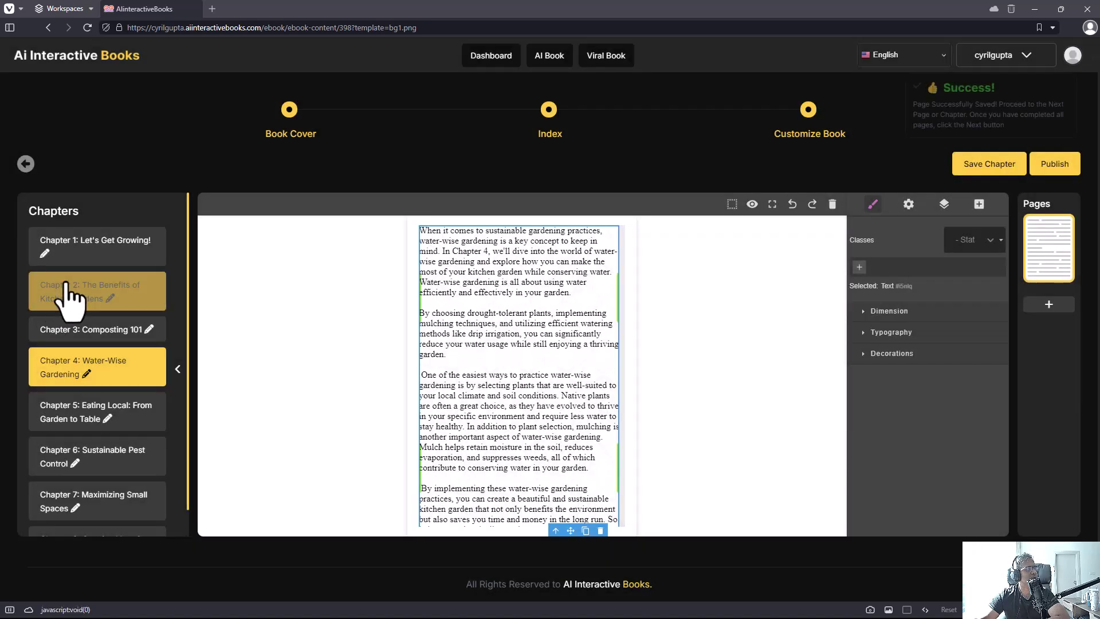
click(76, 245)
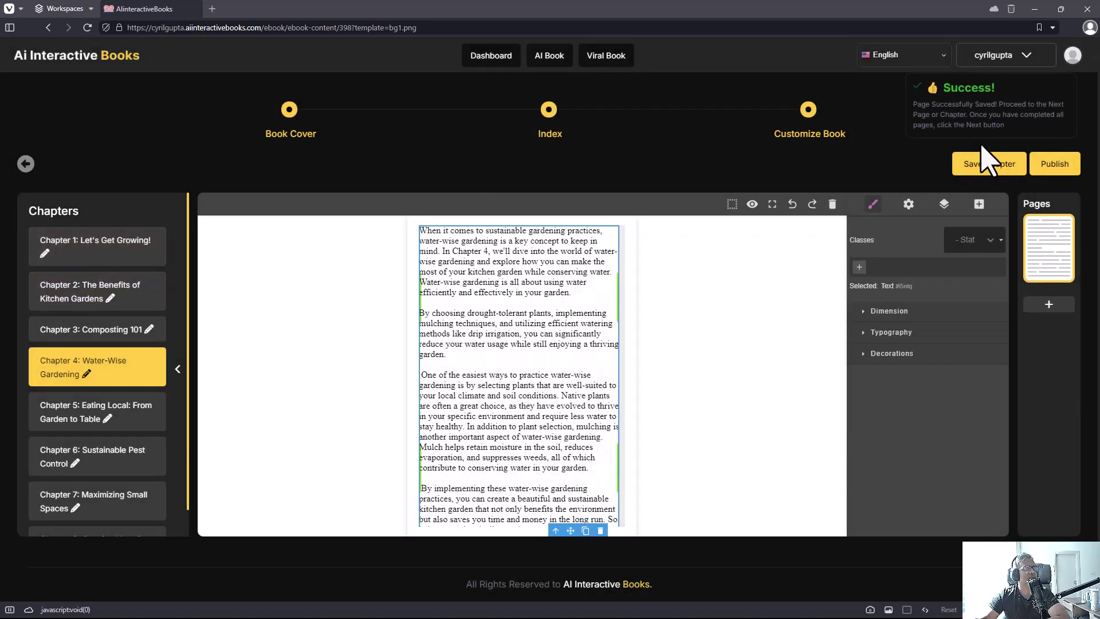
click(993, 166)
click(993, 167)
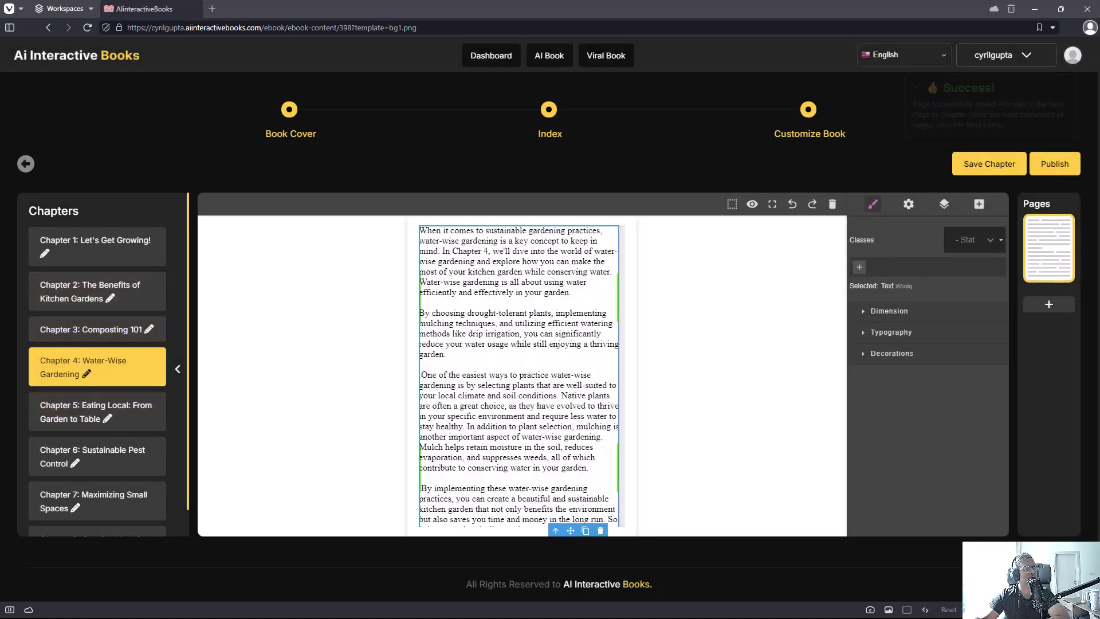
click(1049, 305)
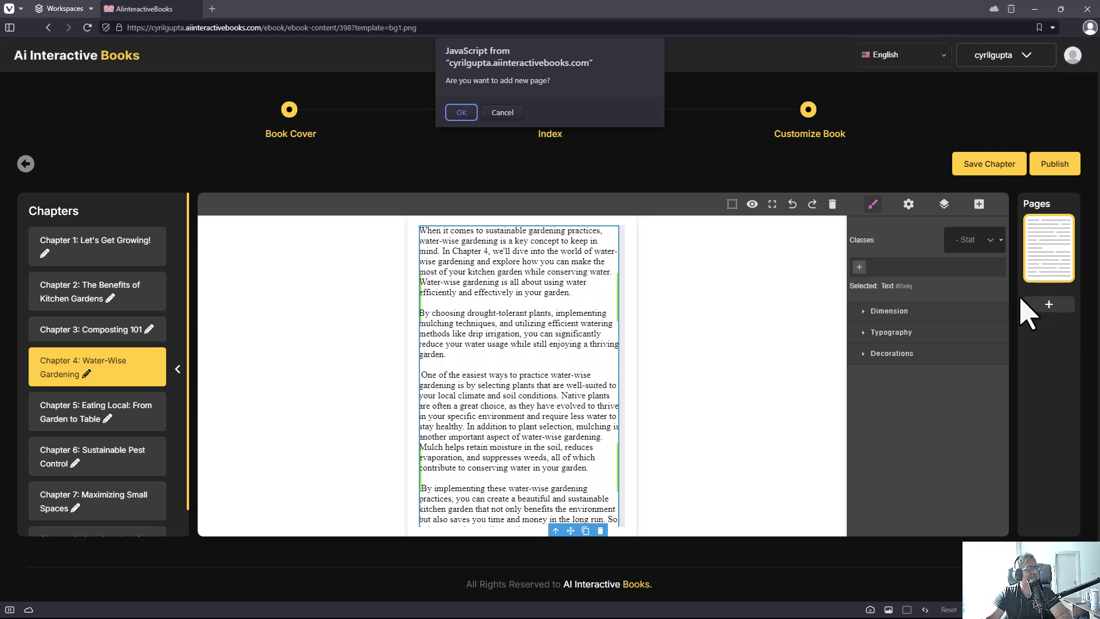
- Confirm two new pages for Chapter 4 and cancel the request for a fourth
key(Return)
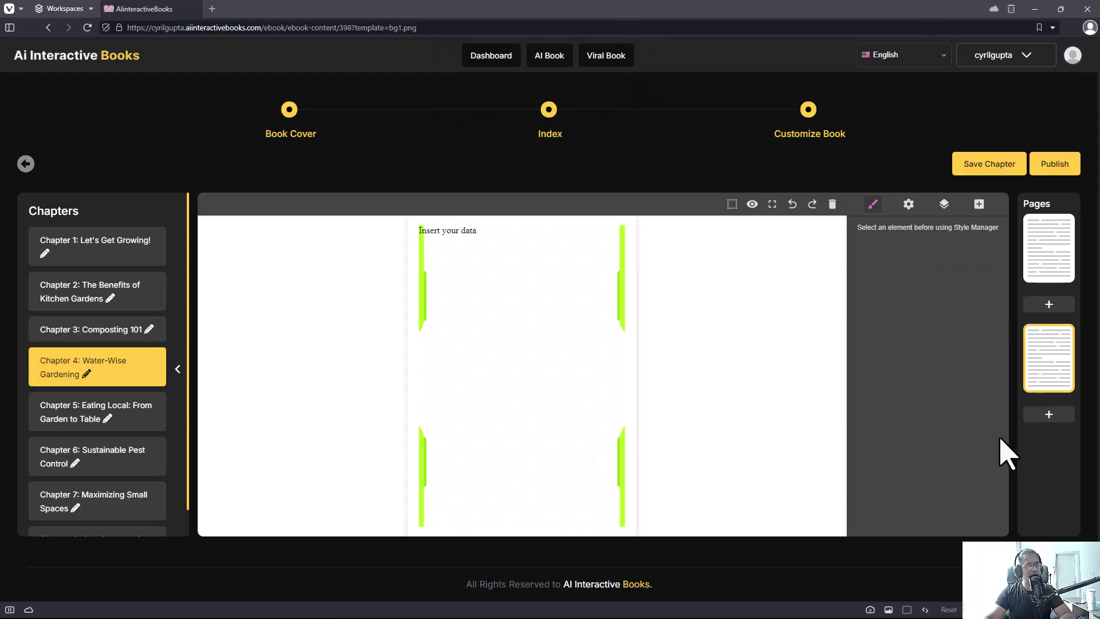
click(1049, 414)
click(455, 113)
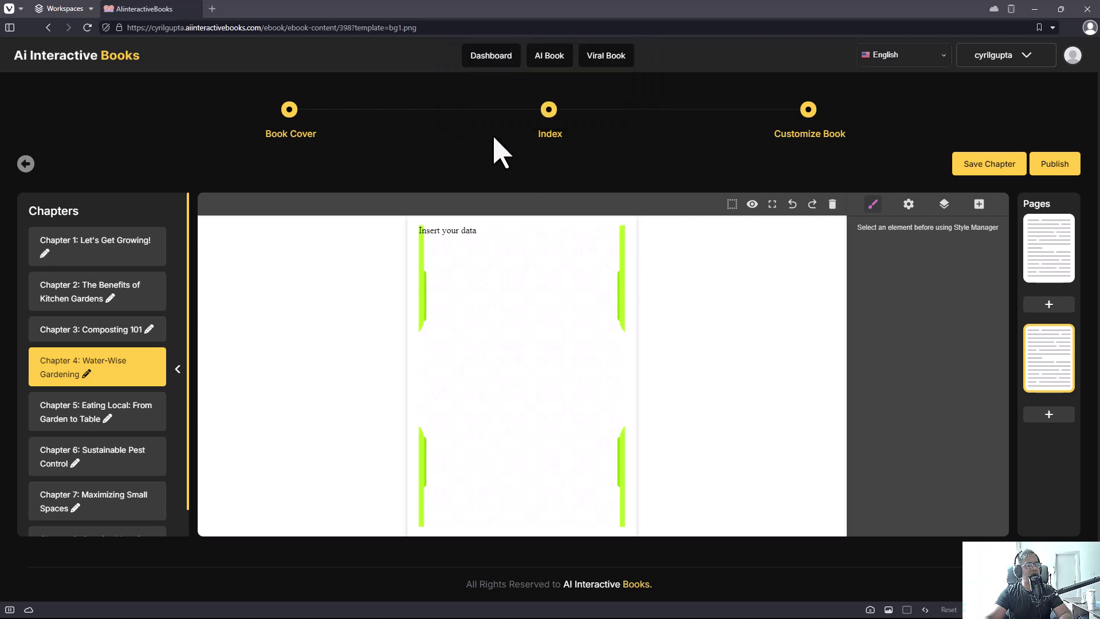
click(1054, 416)
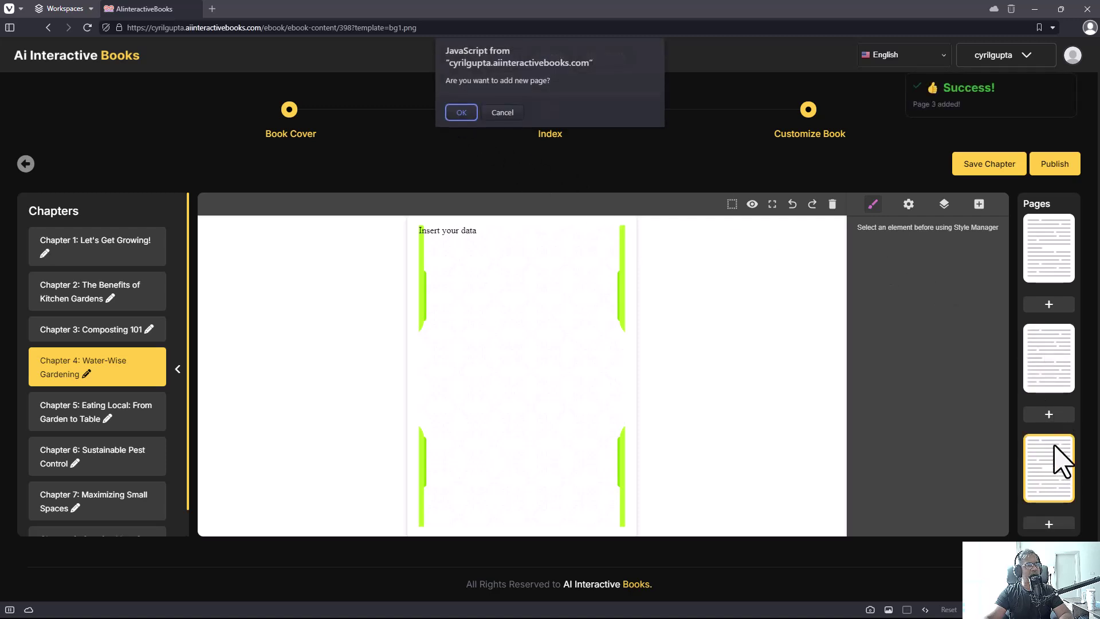
click(503, 113)
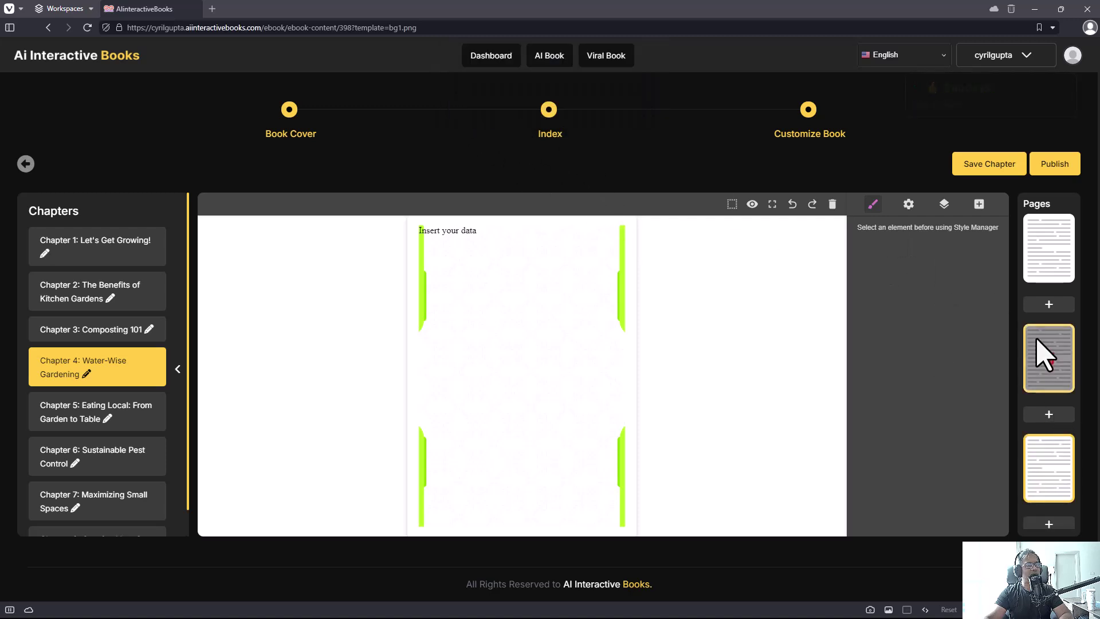
- Open the blank second page and inspect its body's component and layer settings
mouse_move(1061, 489)
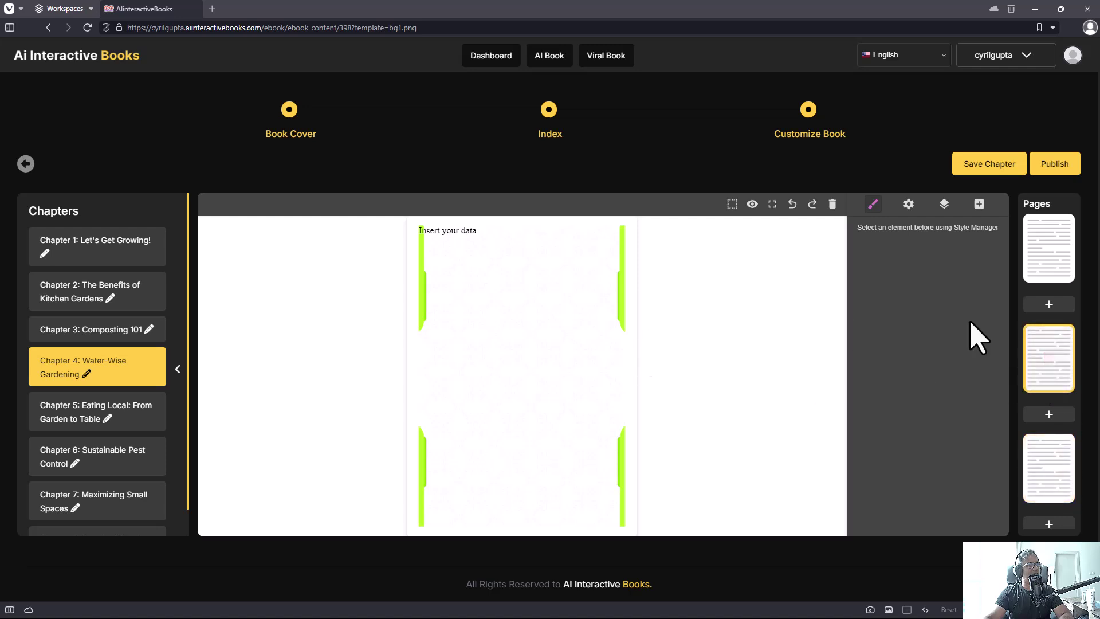
click(1044, 265)
click(1052, 372)
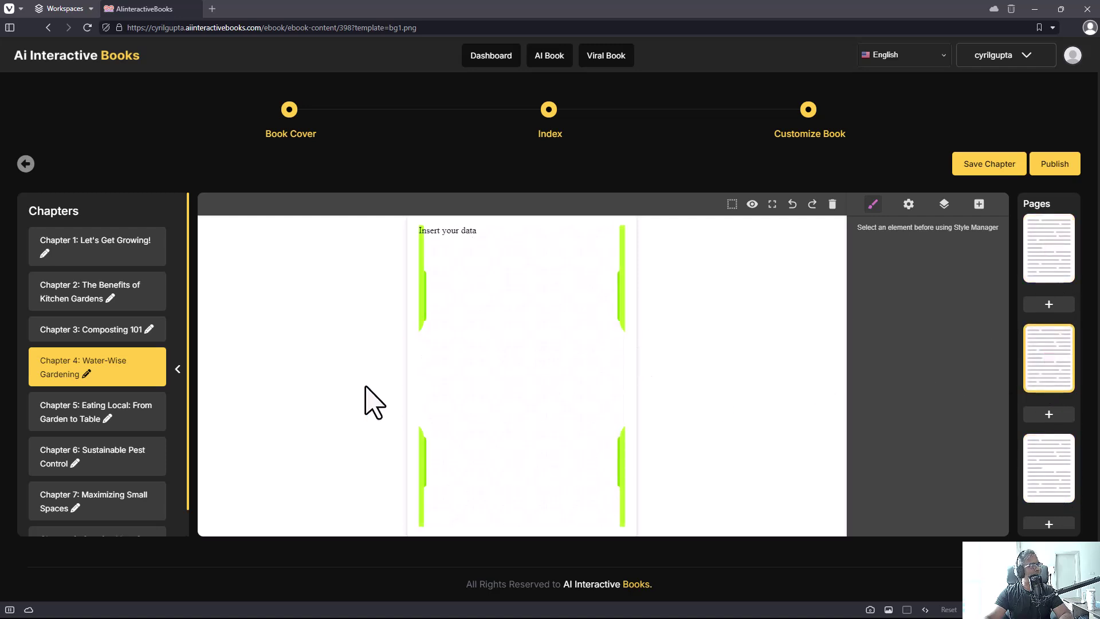
click(434, 245)
click(439, 240)
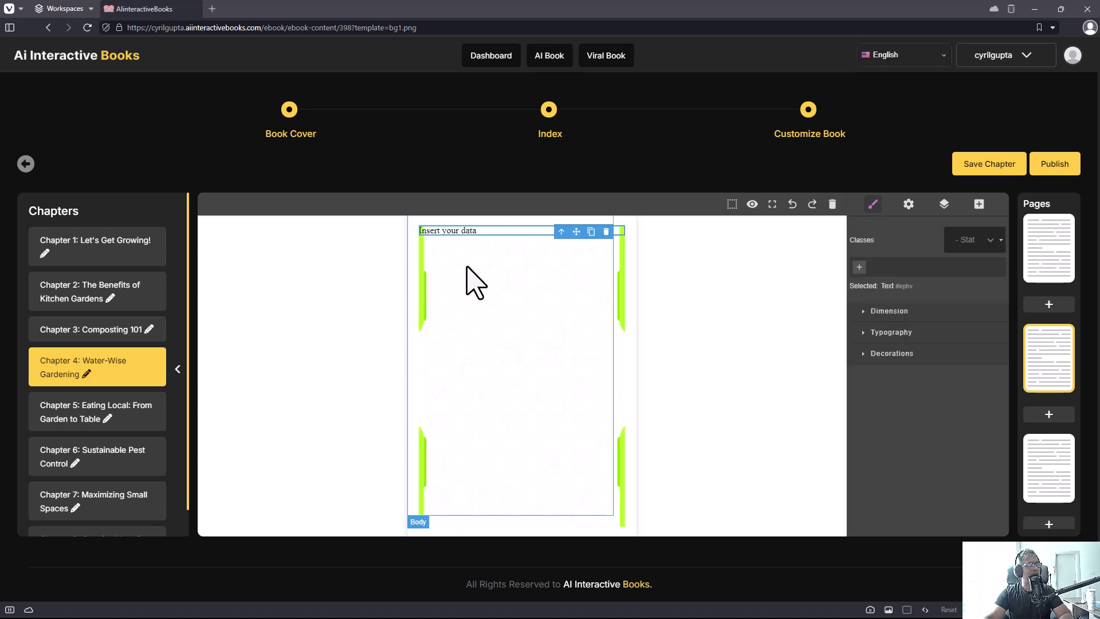
click(467, 267)
click(450, 230)
click(459, 267)
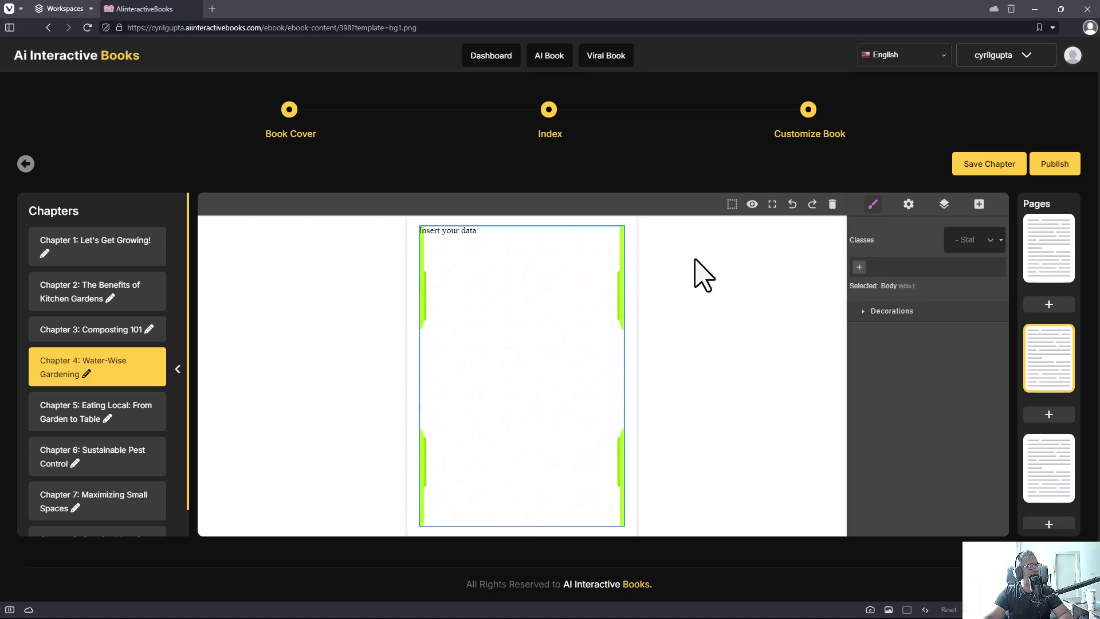
click(912, 312)
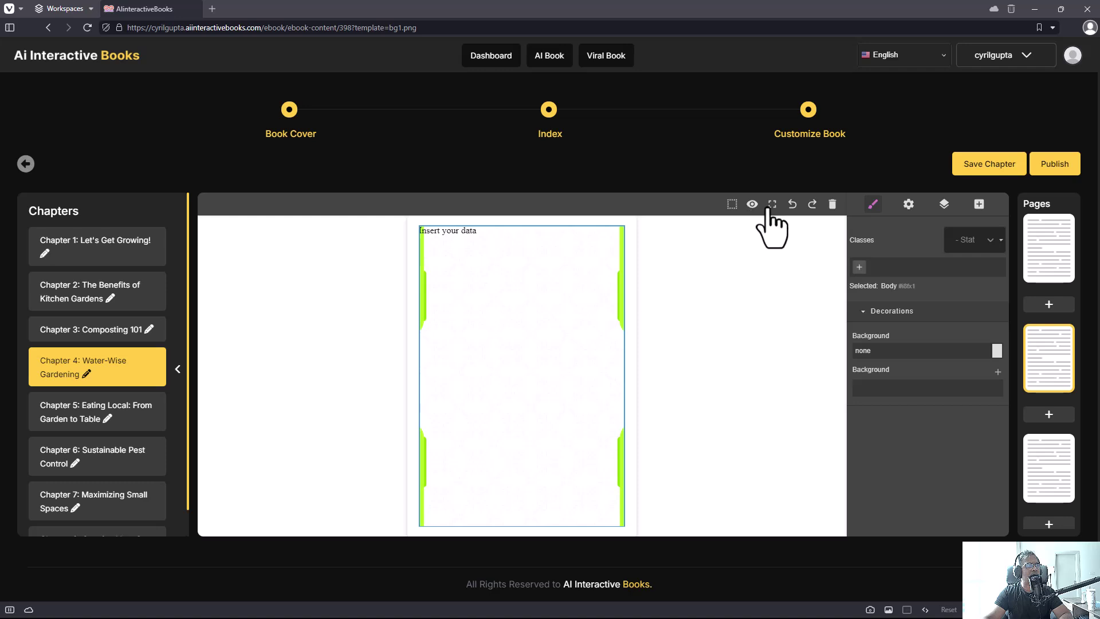
click(903, 213)
click(943, 210)
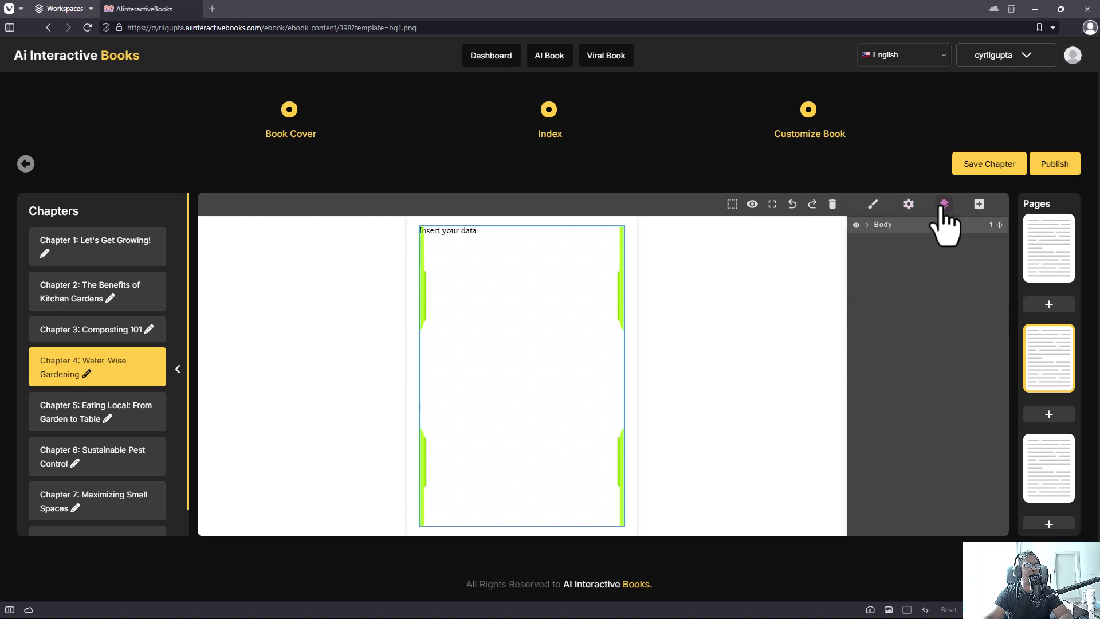
- Cut the paragraphs from 'One of the easiest ways' to the end off Chapter 4's first page
click(979, 205)
scroll(939, 275, down, 3)
scroll(938, 301, up, 3)
scroll(940, 307, down, 3)
drag(893, 341, 630, 435)
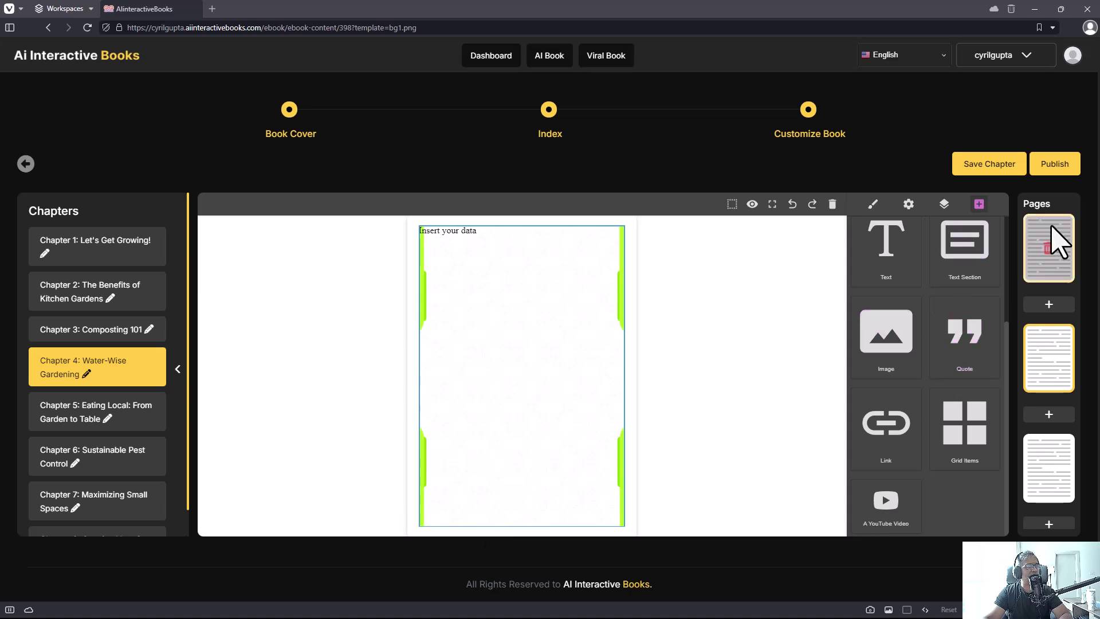
click(1056, 241)
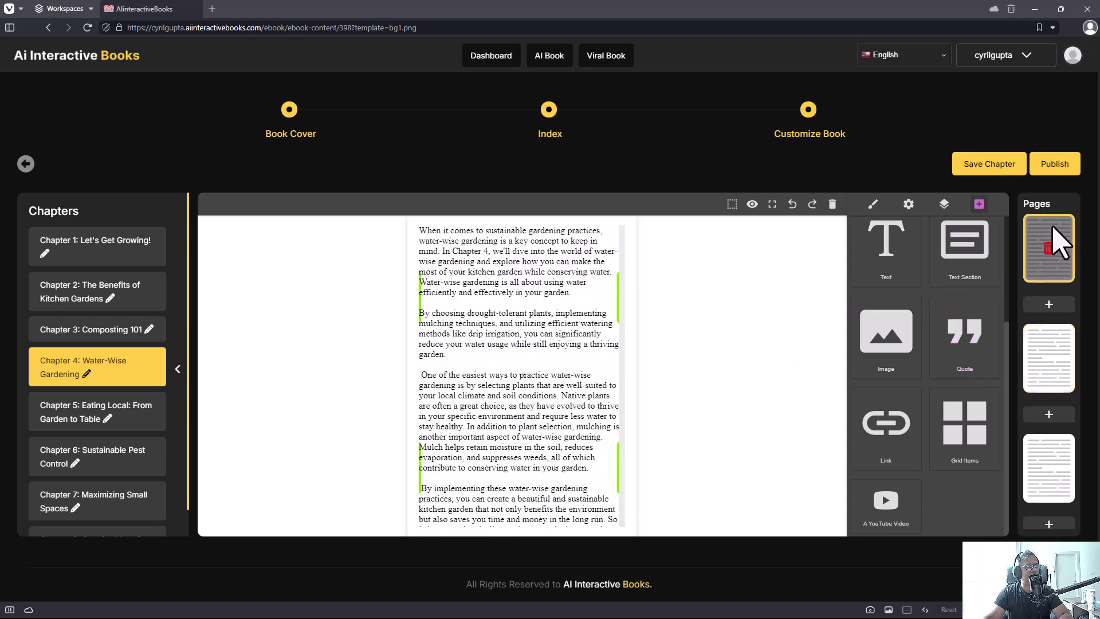
double_click(548, 397)
drag(465, 361, 634, 550)
key(ctrl+c)
key(Delete)
- Replace page 2's 'Insert your data' placeholder with the cut paragraphs, removing the leading space
click(1050, 356)
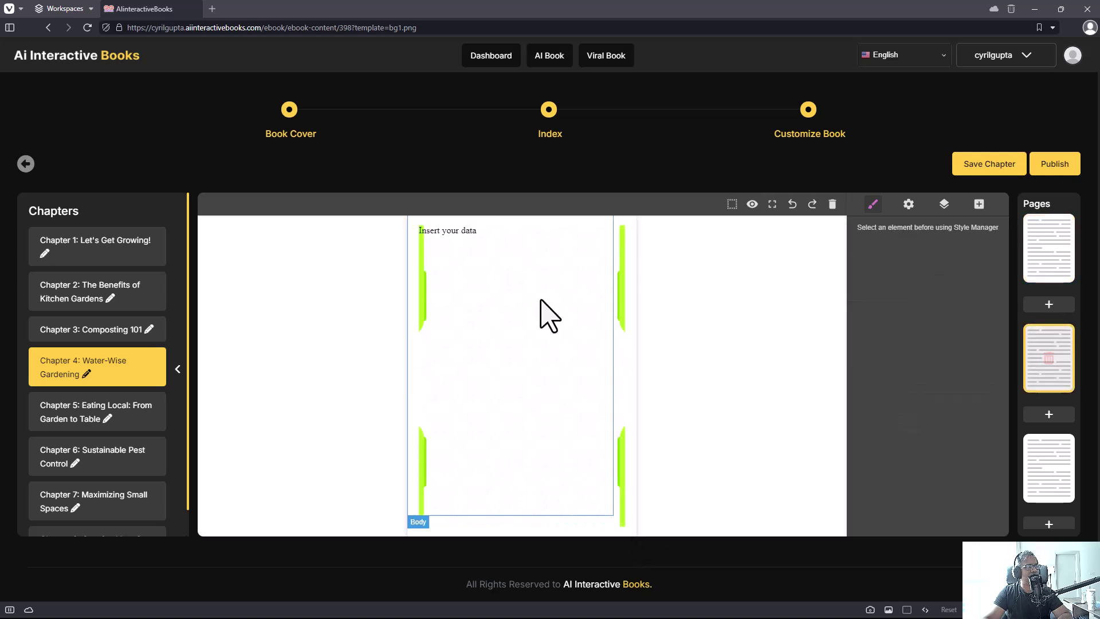
click(472, 229)
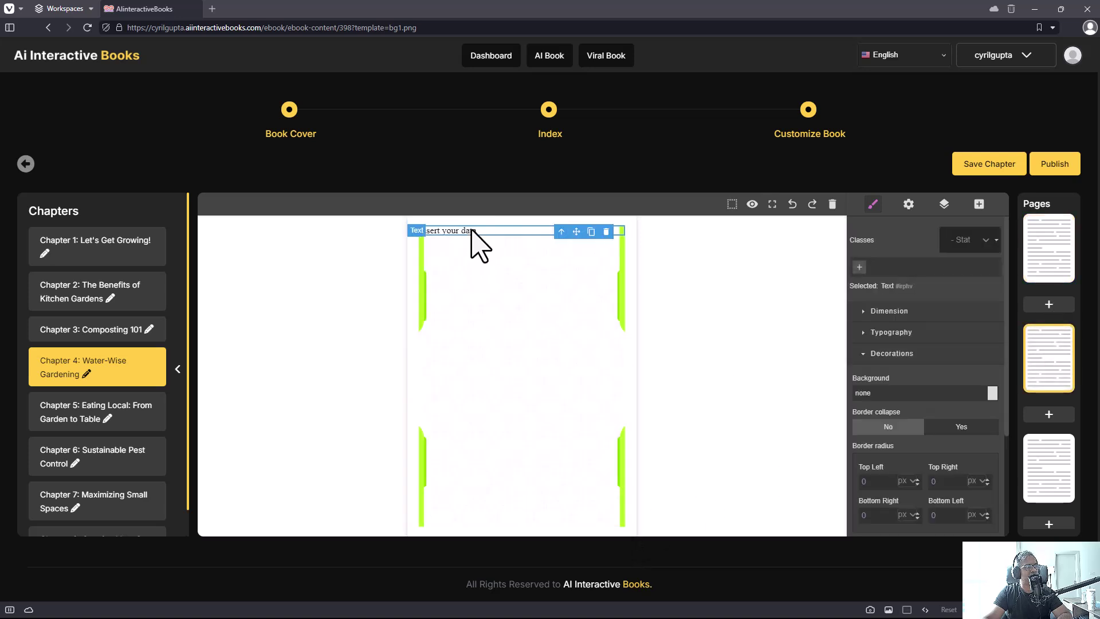
click(472, 242)
click(471, 232)
click(444, 236)
double_click(444, 236)
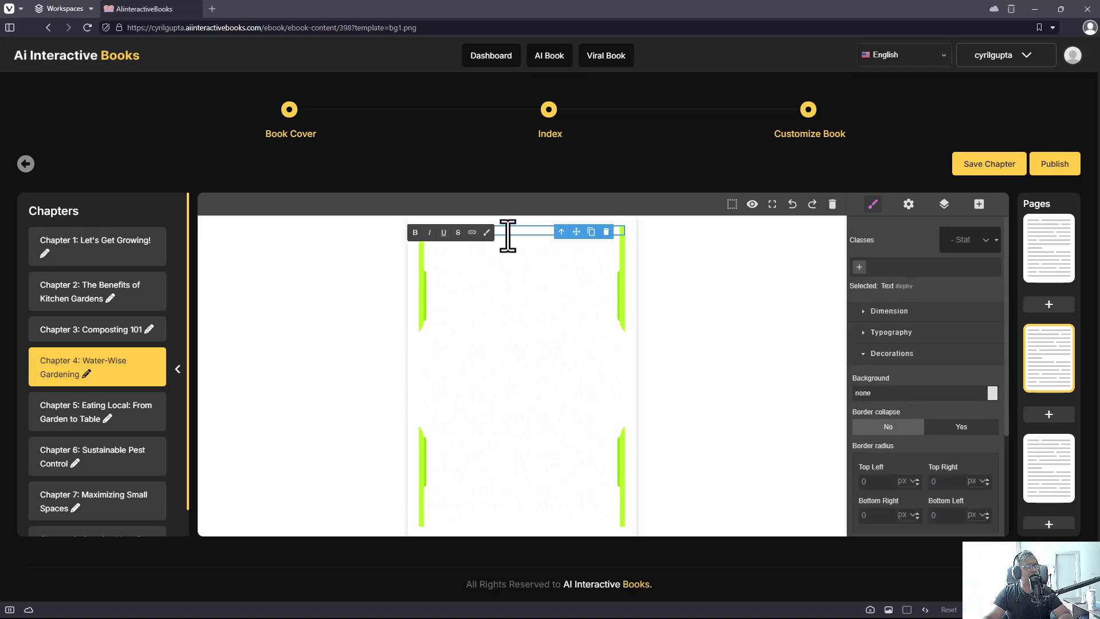
key(ctrl+v)
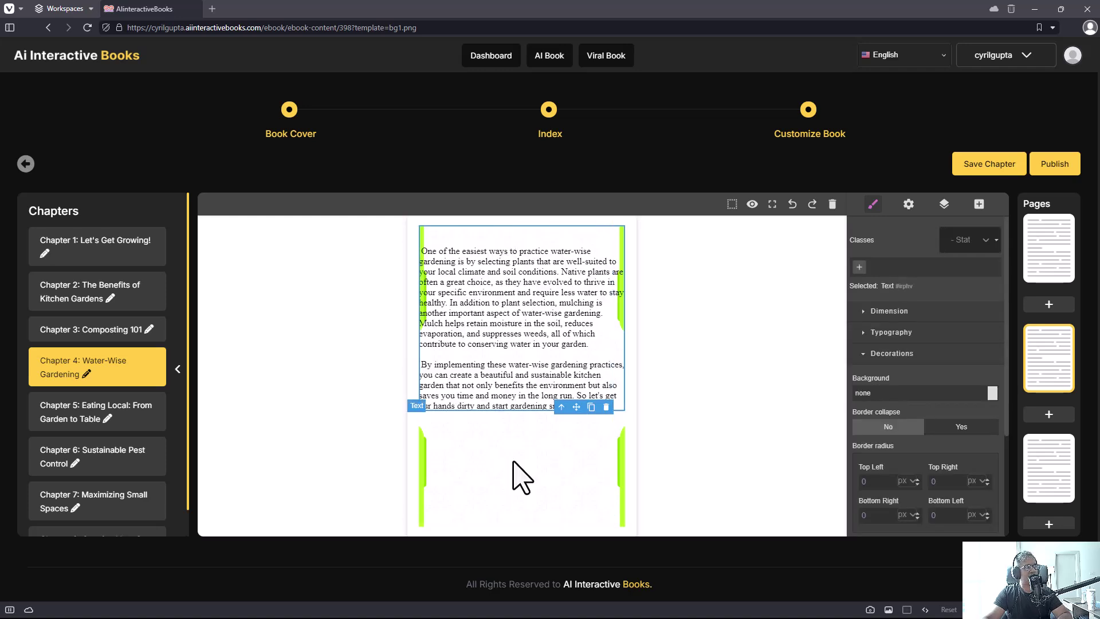
click(520, 473)
click(430, 263)
double_click(422, 251)
key(BackSpace)
key(BackSpace)
key(BackSpace)
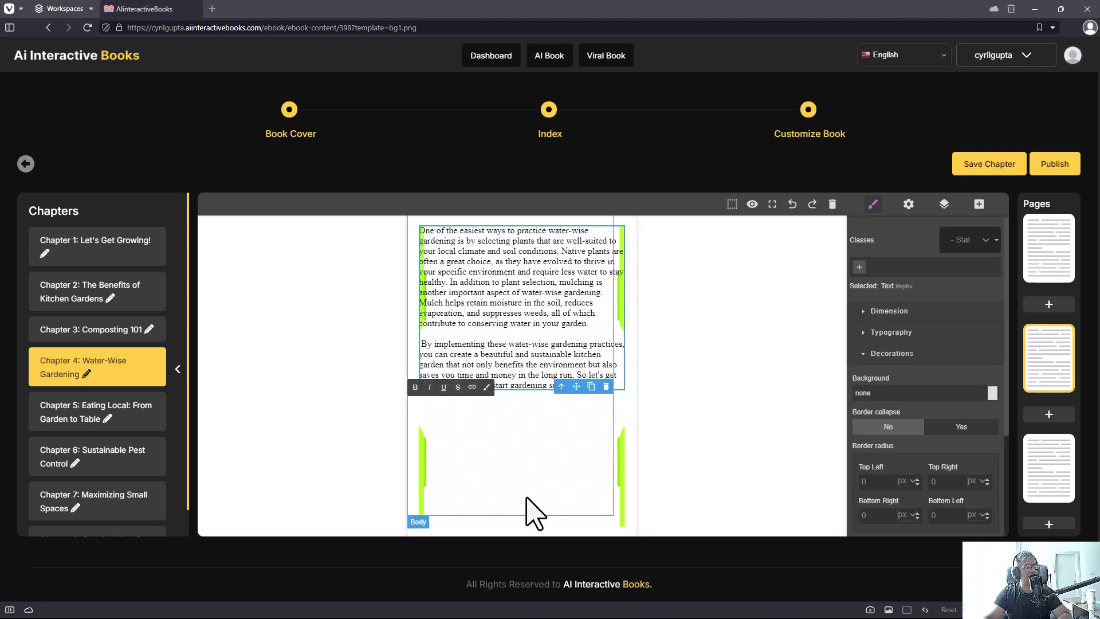
click(582, 466)
- Place an 'A YouTube Video' block below the two remaining paragraphs on Chapter 4's page 1
click(1050, 252)
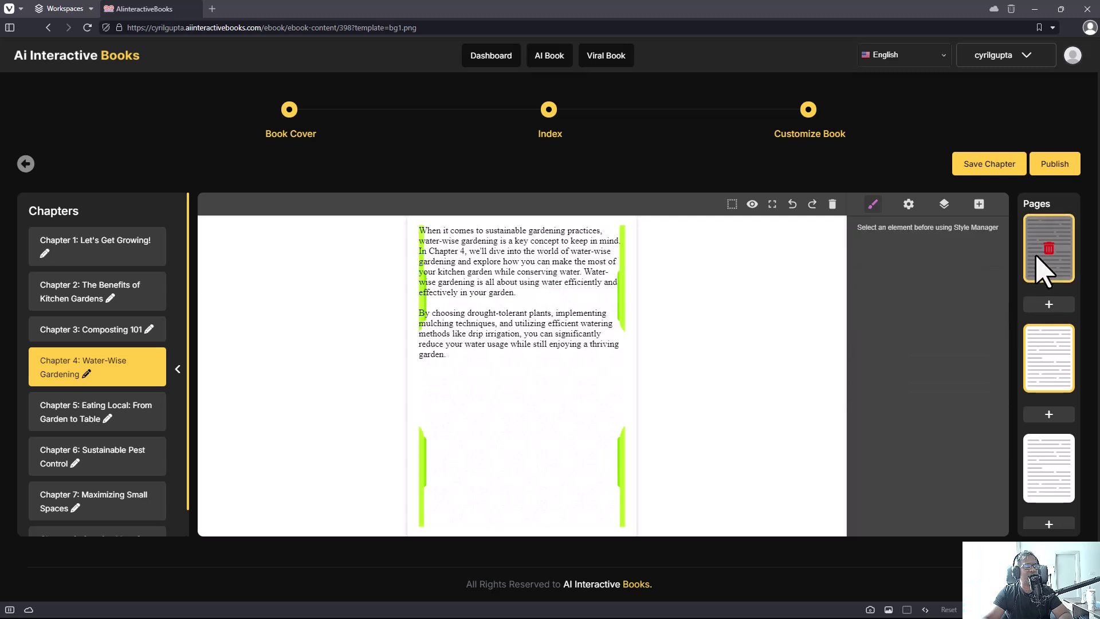
click(979, 205)
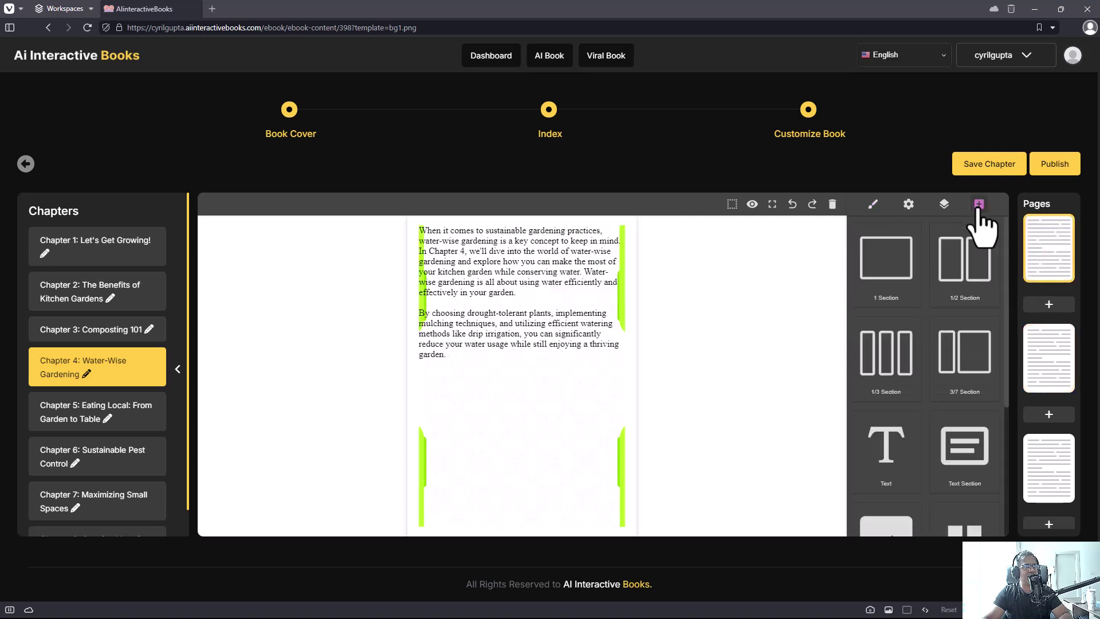
scroll(892, 337, down, 3)
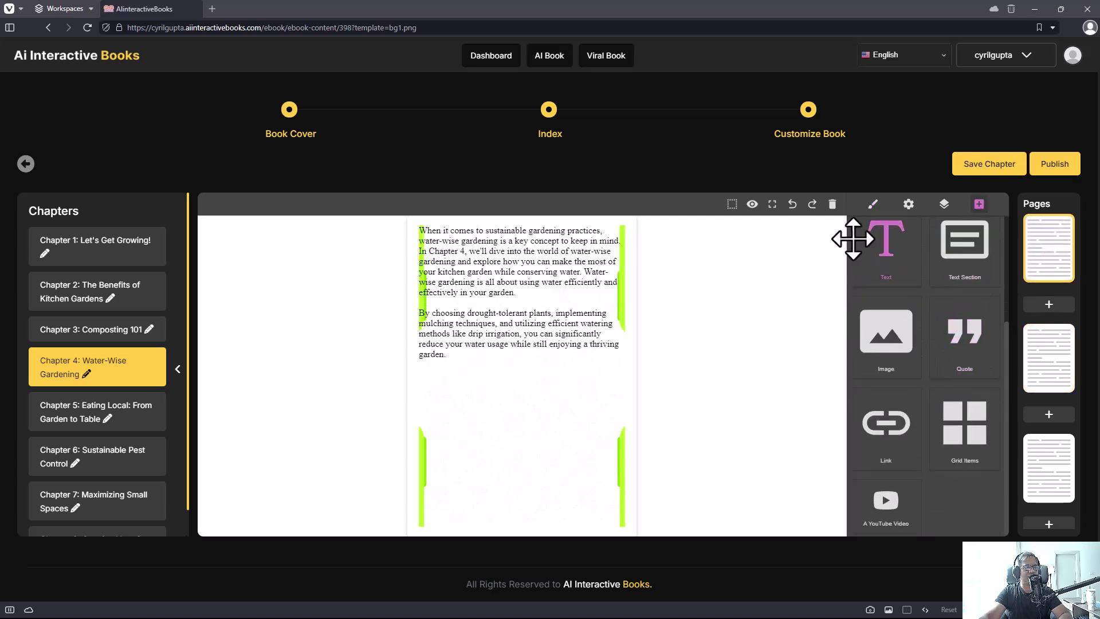
scroll(906, 401, down, 1)
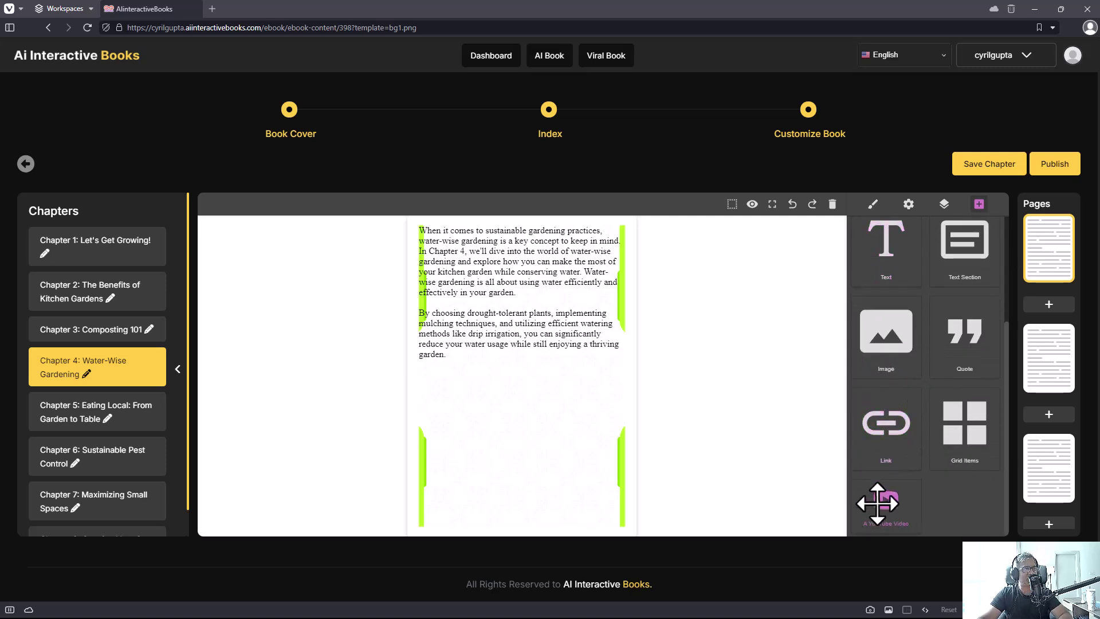
drag(877, 503, 535, 464)
click(545, 429)
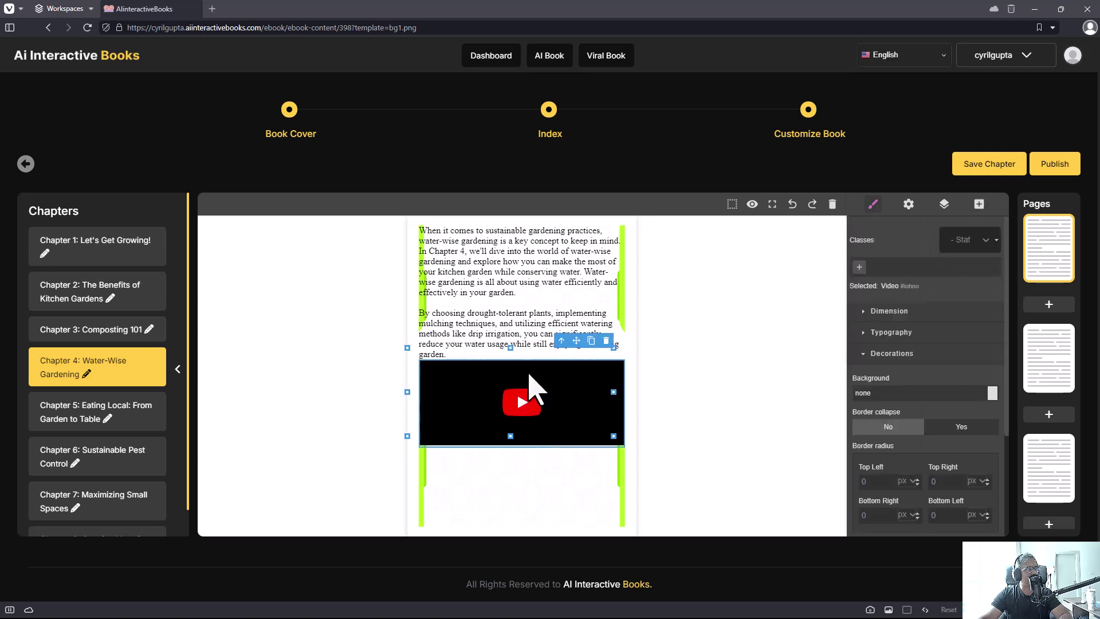
drag(576, 339, 579, 369)
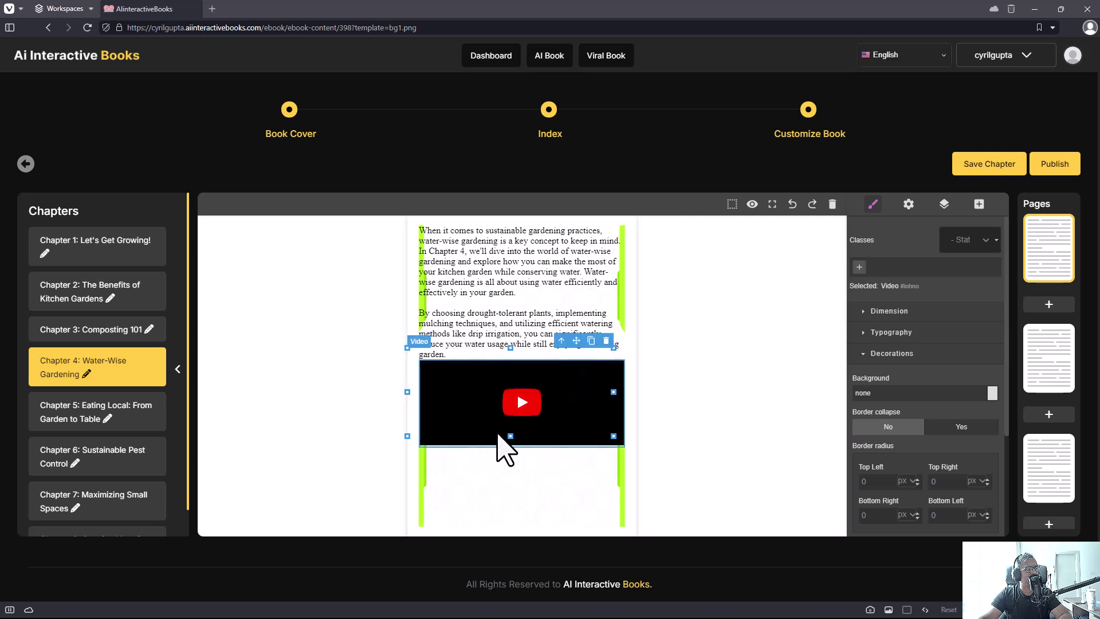
double_click(503, 333)
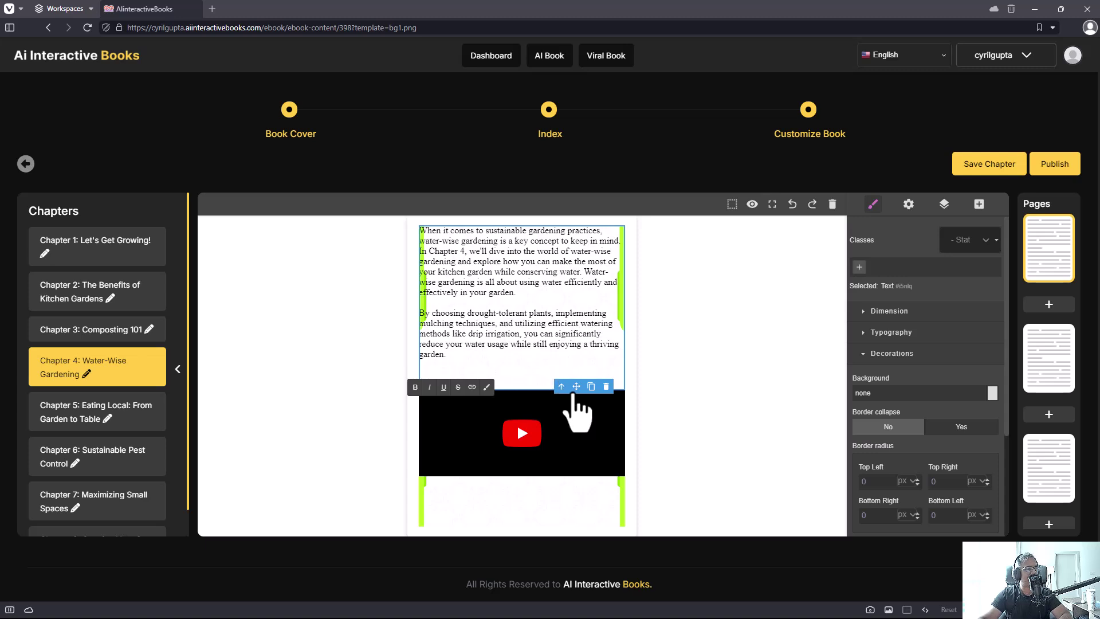
click(507, 457)
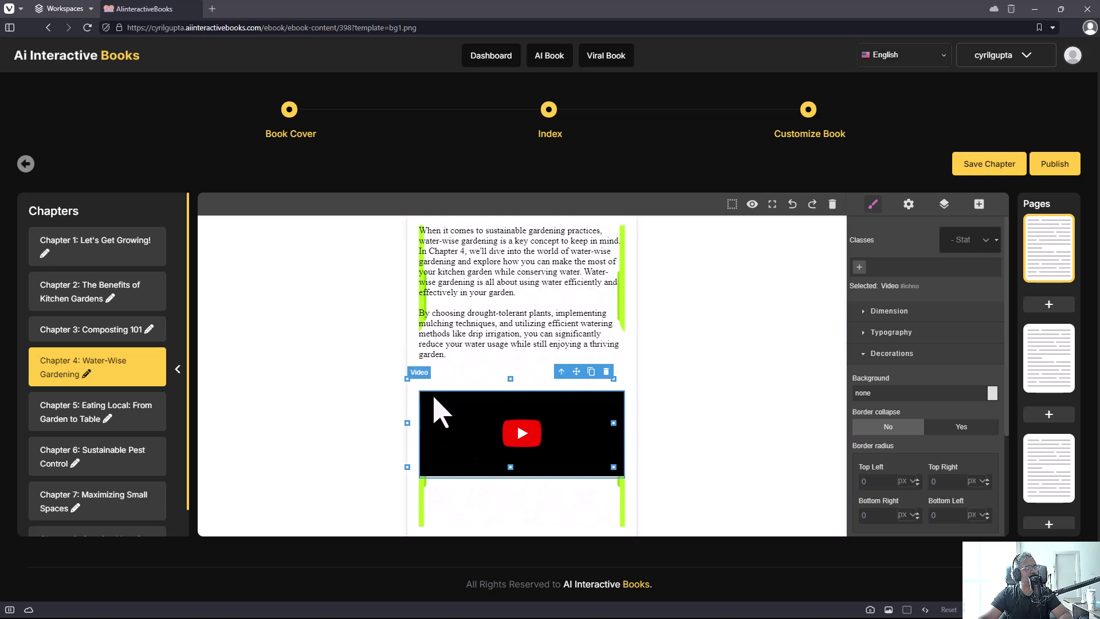
scroll(924, 396, down, 3)
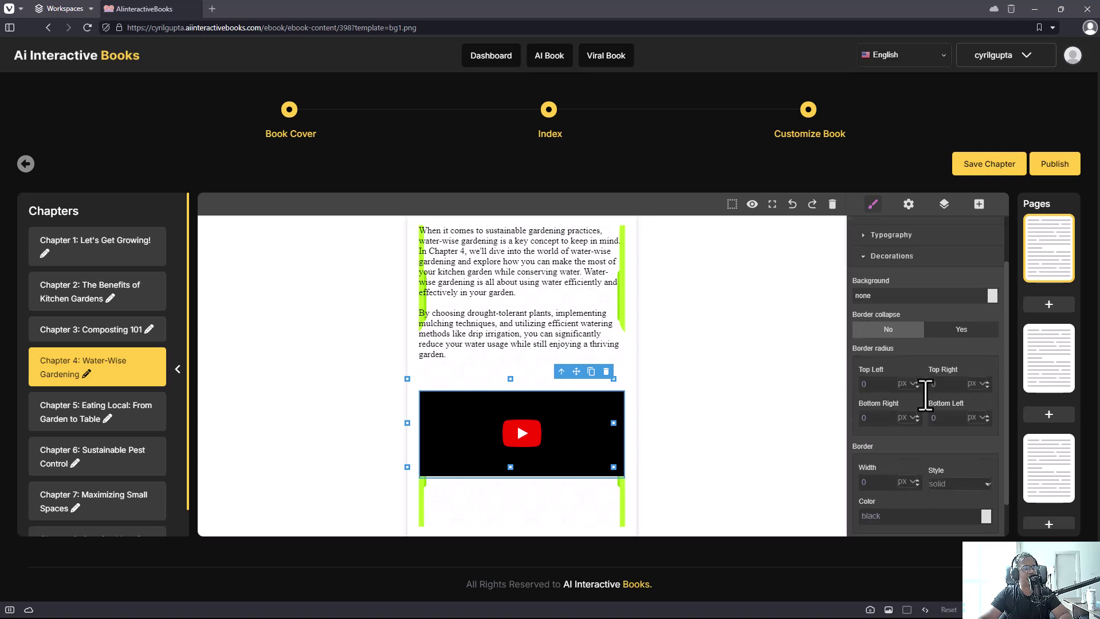
scroll(924, 492, up, 3)
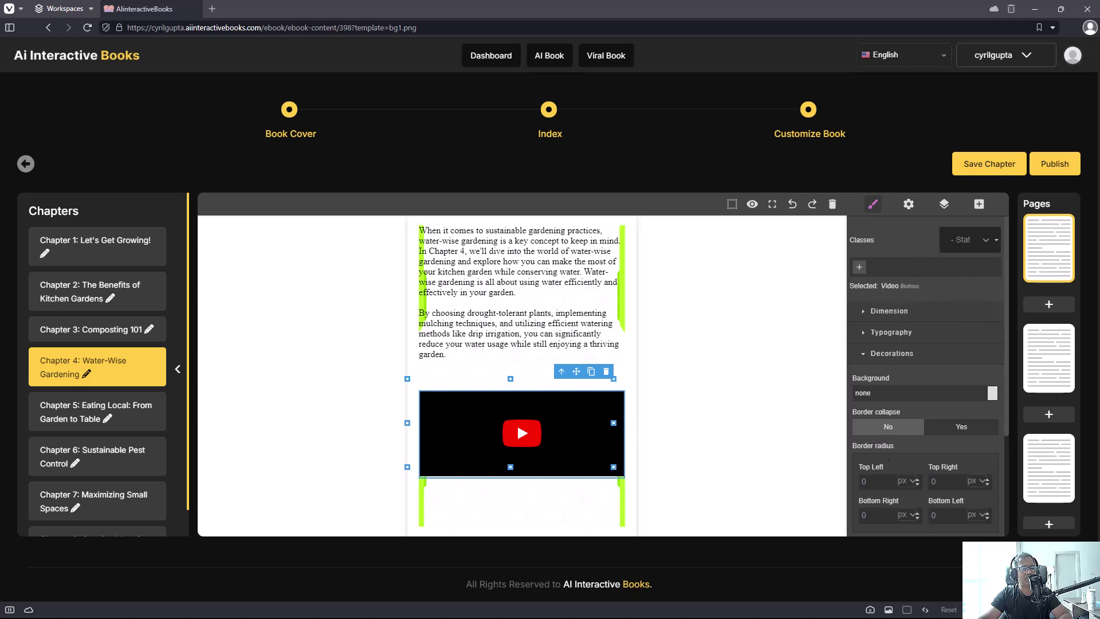
click(909, 204)
click(928, 252)
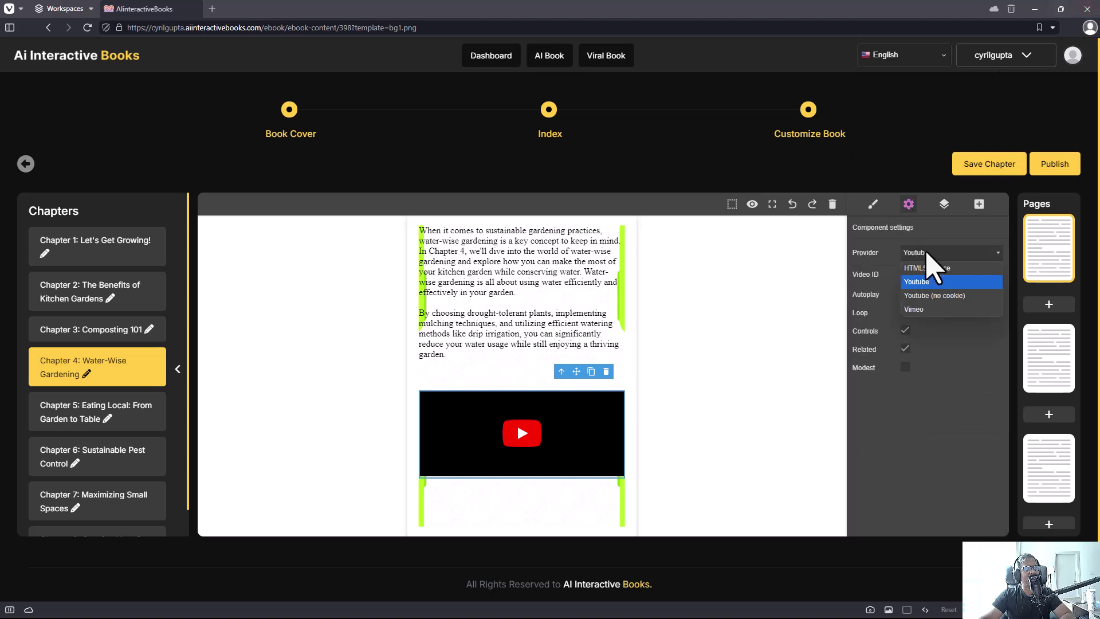
click(938, 281)
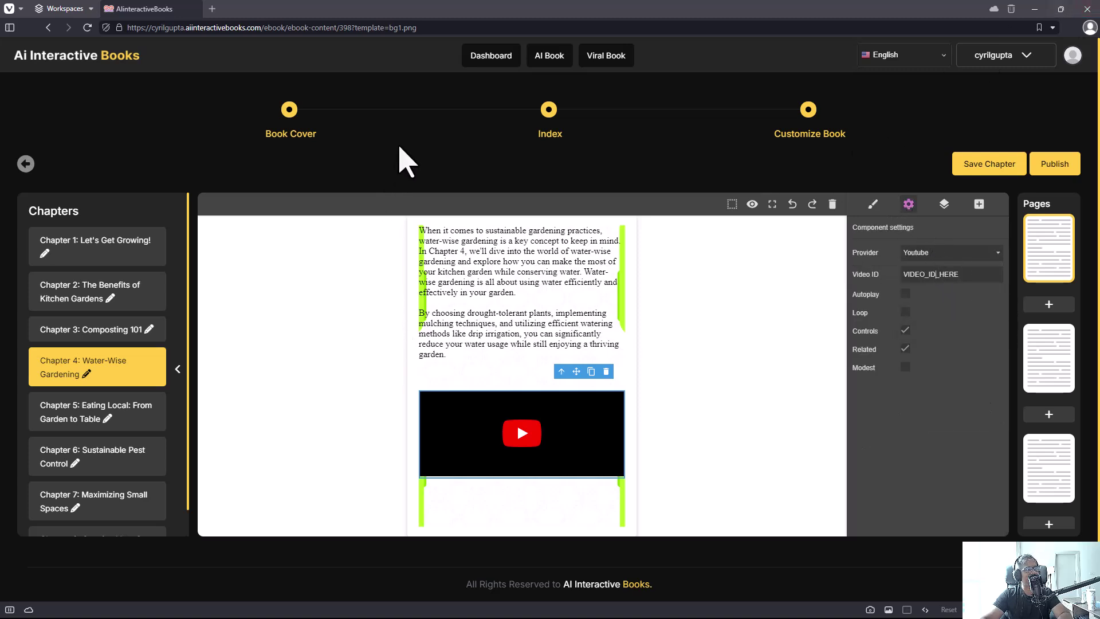
key(ctrl+t)
text(youtube.com/@teknikforce)
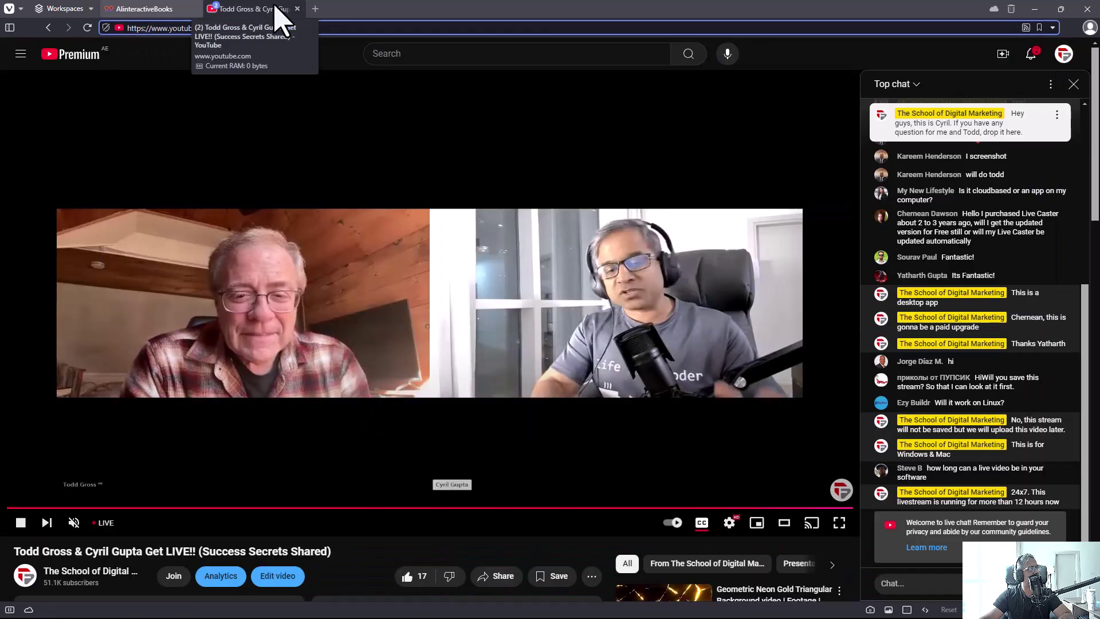
click(300, 9)
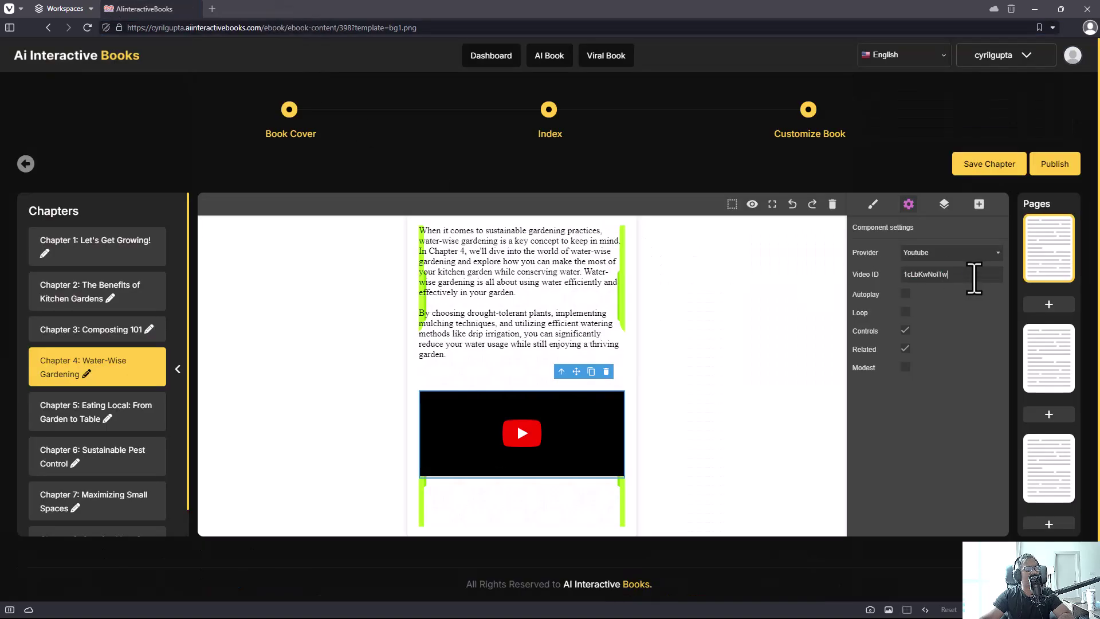
- Apply the video ID, make the video taller, save Chapter 4 and open Chapter 5
click(968, 375)
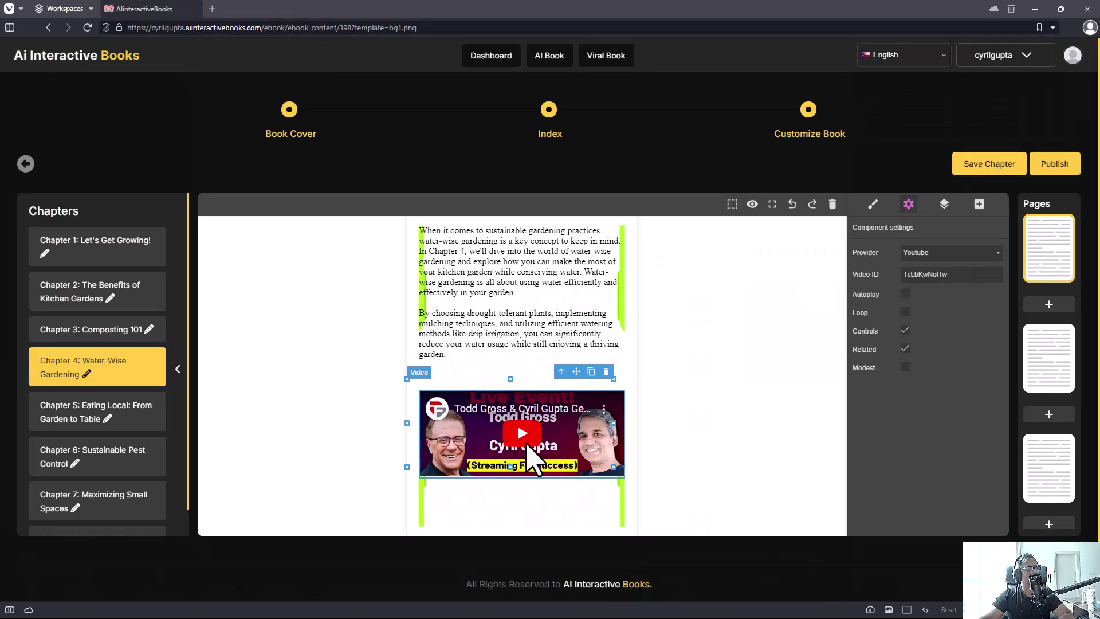
drag(511, 467, 523, 526)
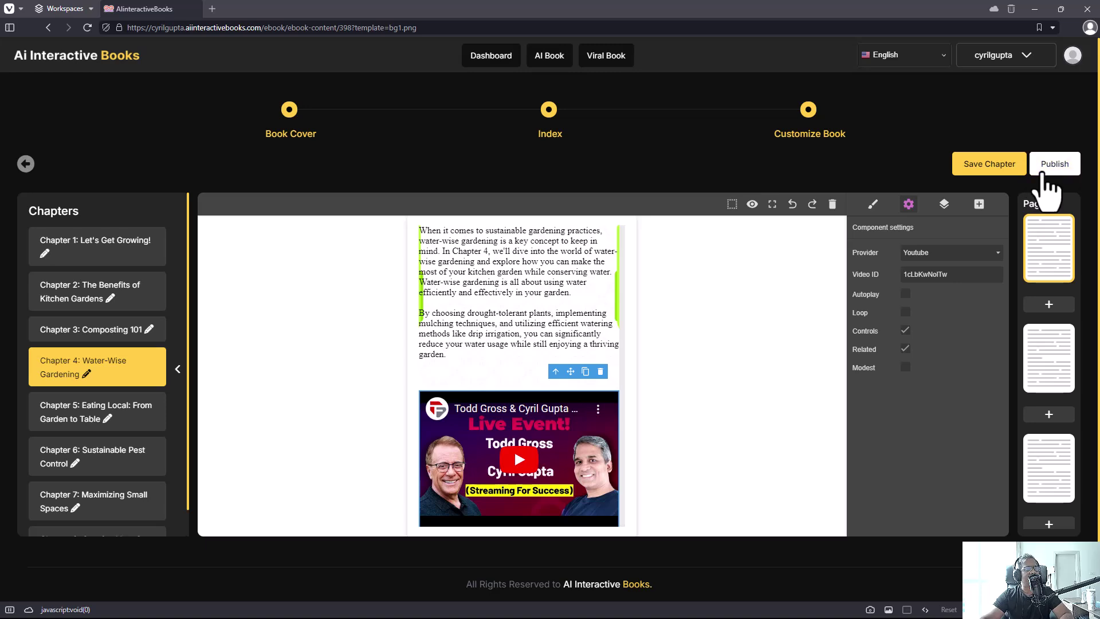
click(1022, 169)
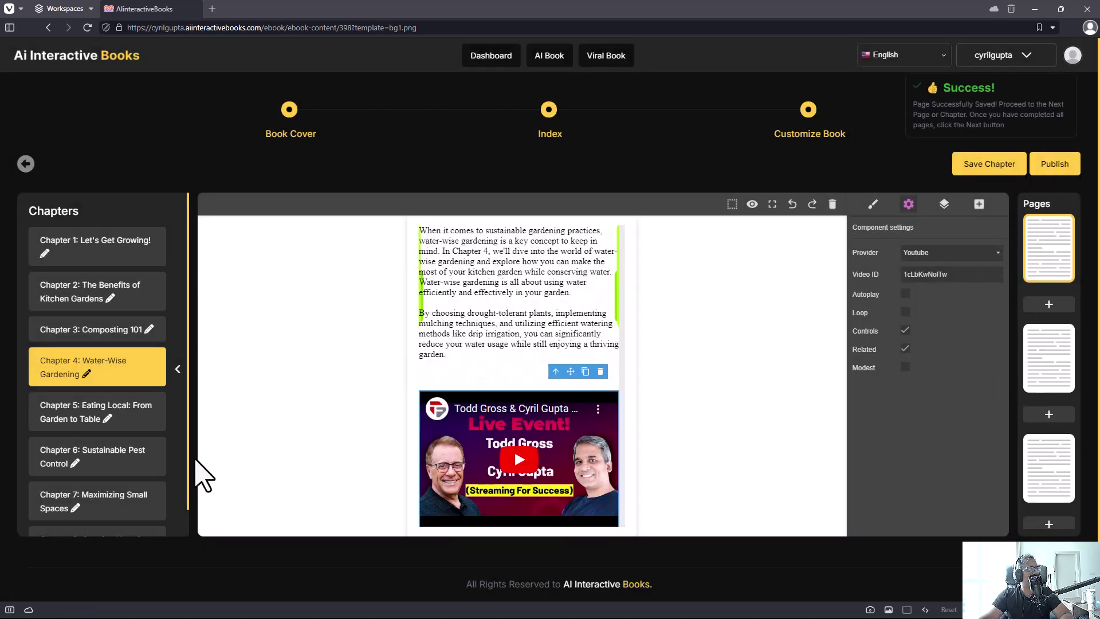
click(109, 416)
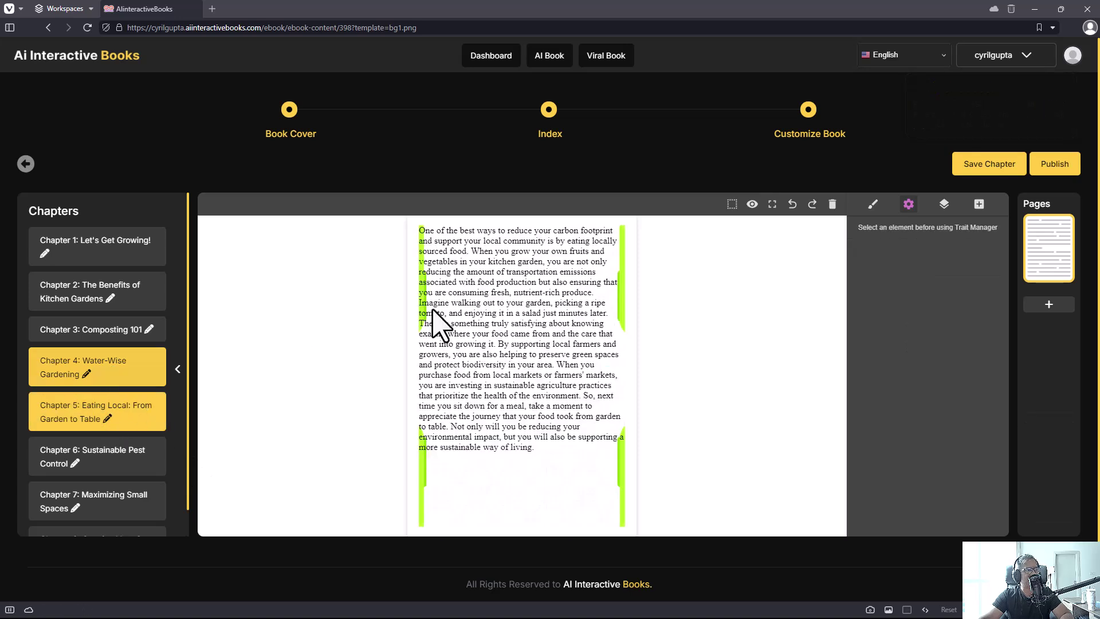
- Reopen Chapter 4 and publish the book, reviewing its web address and embed code
double_click(87, 299)
double_click(117, 361)
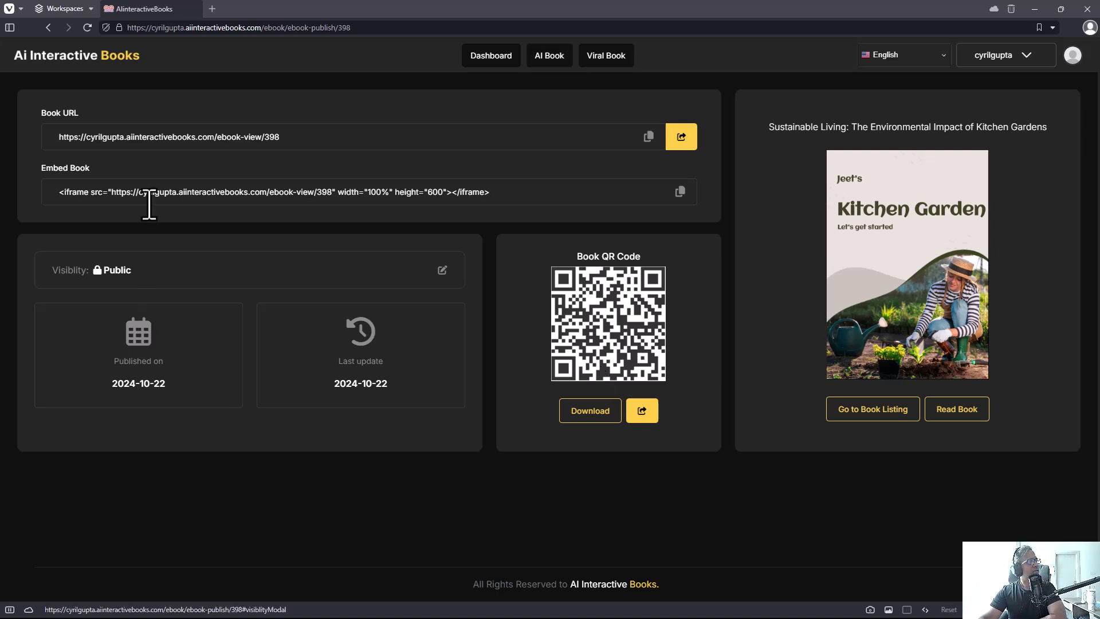
drag(159, 137, 311, 123)
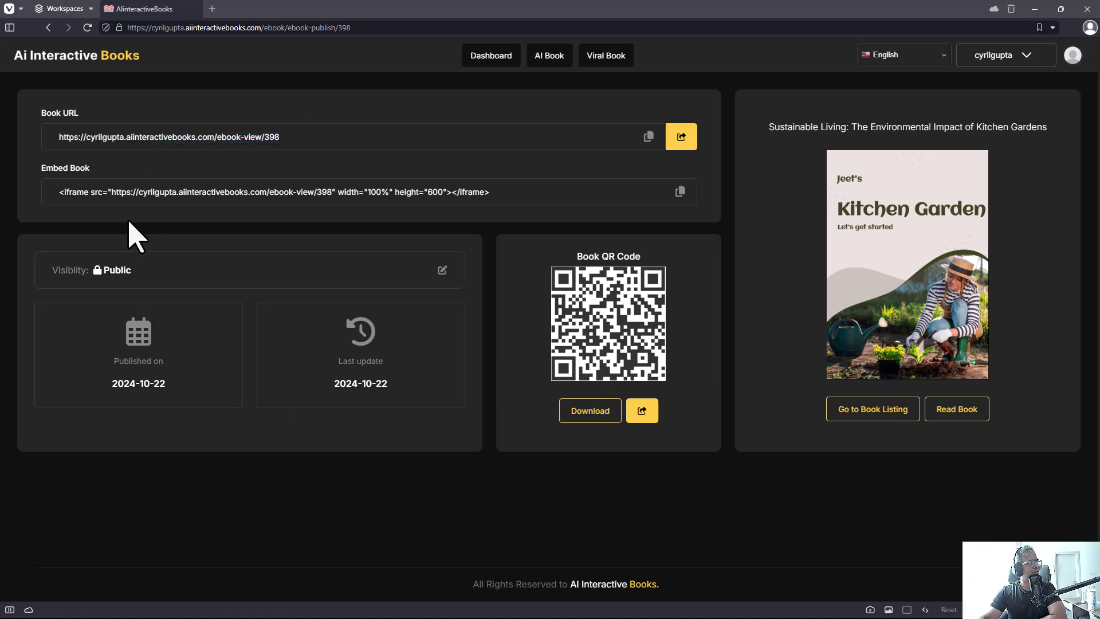
drag(137, 200, 448, 195)
drag(69, 194, 416, 202)
click(514, 204)
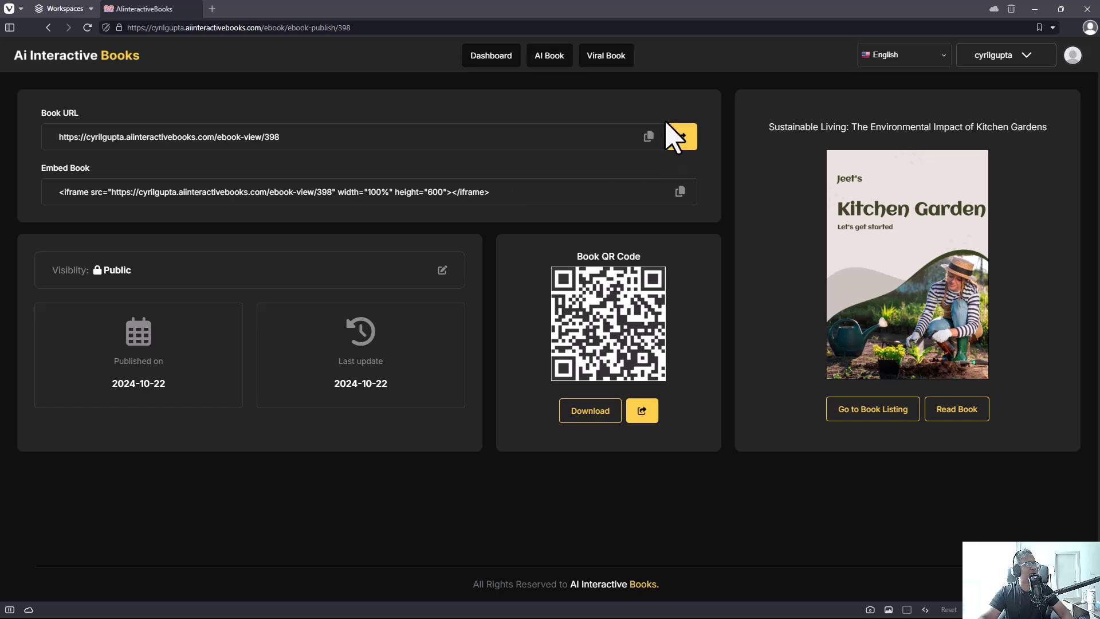
- Check the book's sharing options, then copy its public book URL
click(681, 138)
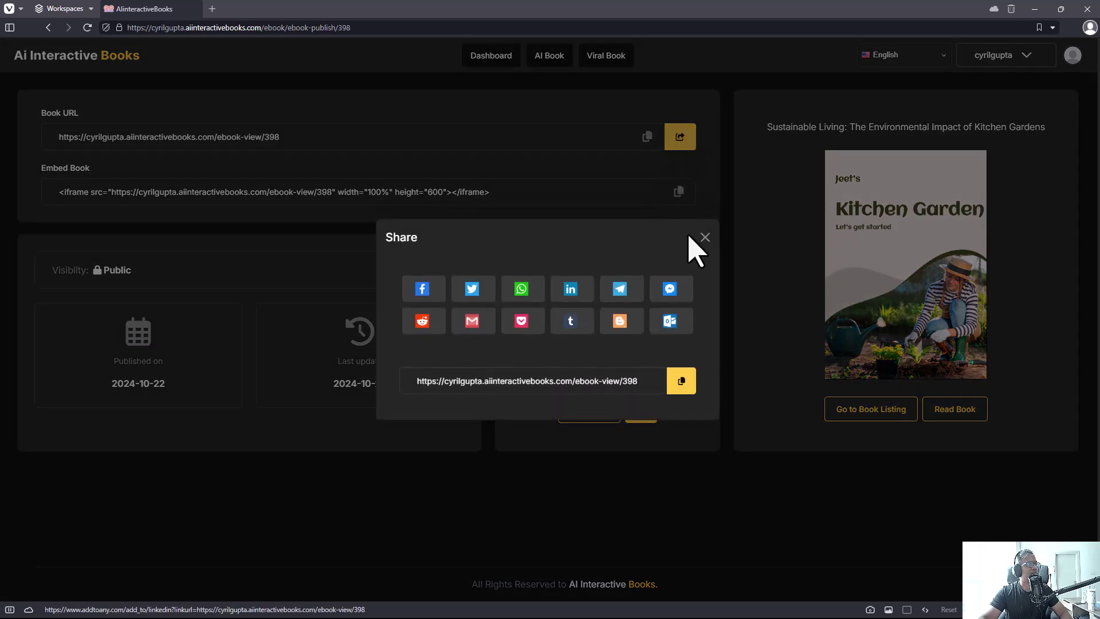
click(704, 237)
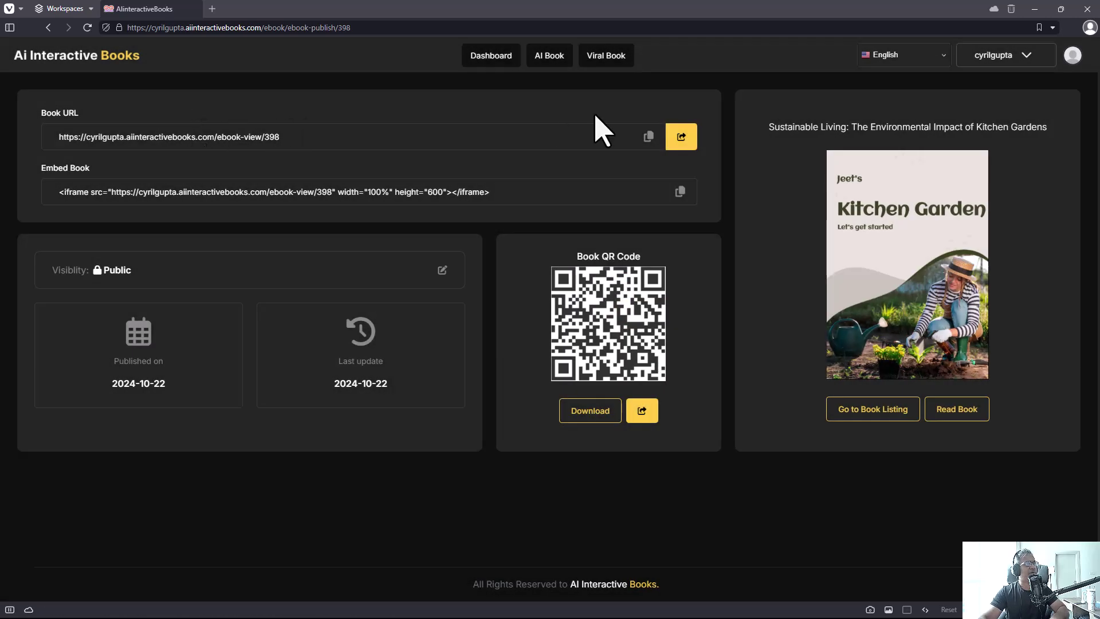
click(650, 136)
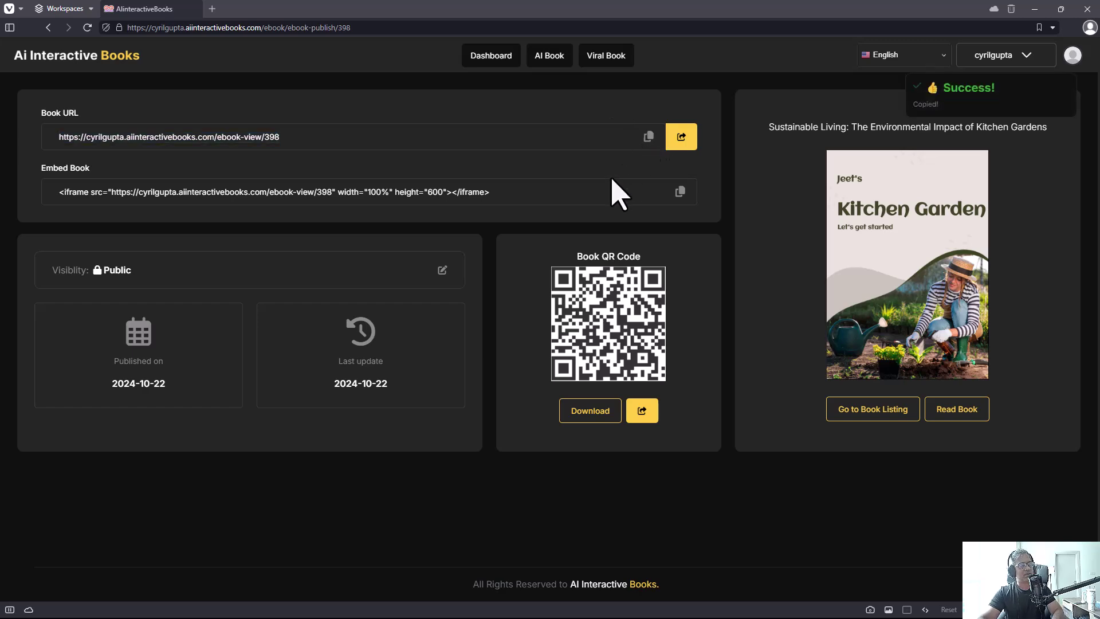
- Load the copied published-book URL in a new browser tab
click(212, 8)
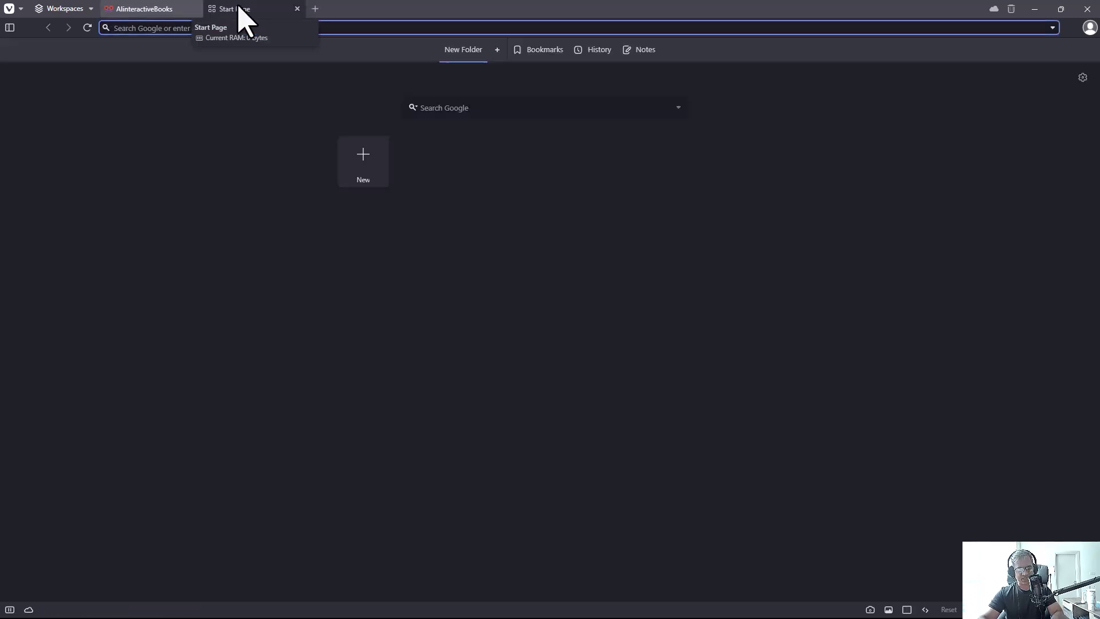
key(ctrl+v)
key(Return)
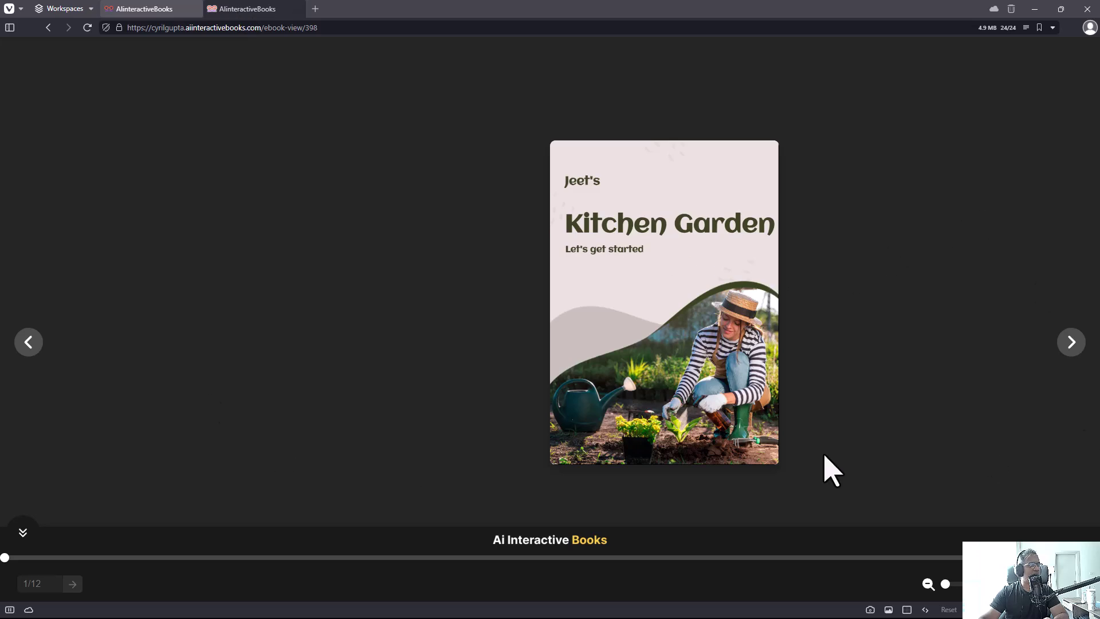
- Flip to the Chapter 4 spread and open its embedded video on YouTube
click(1077, 341)
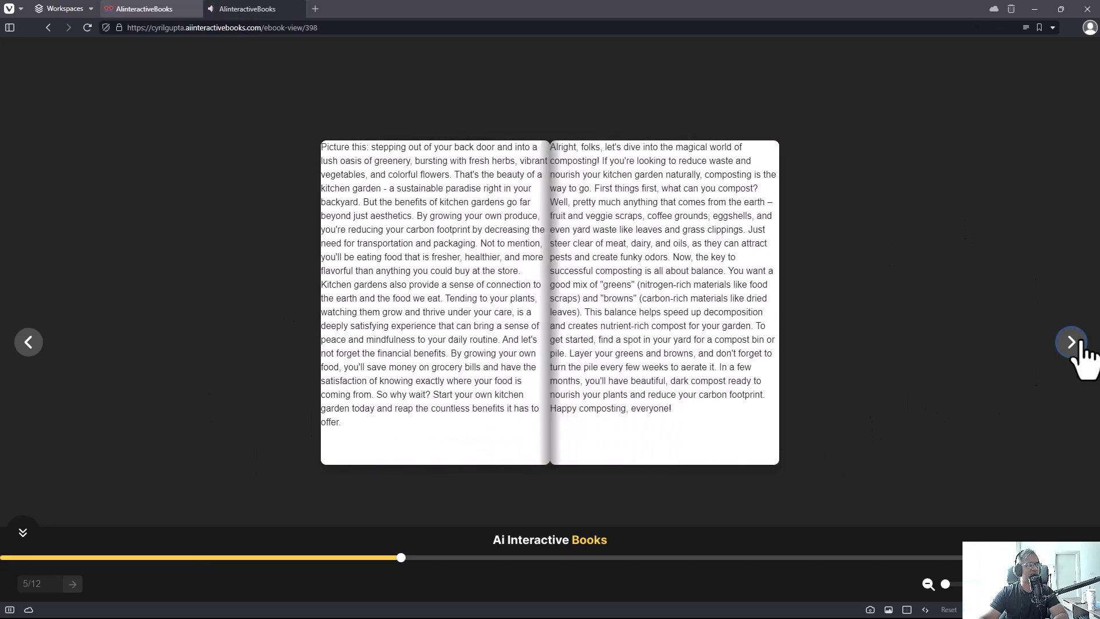
click(1073, 342)
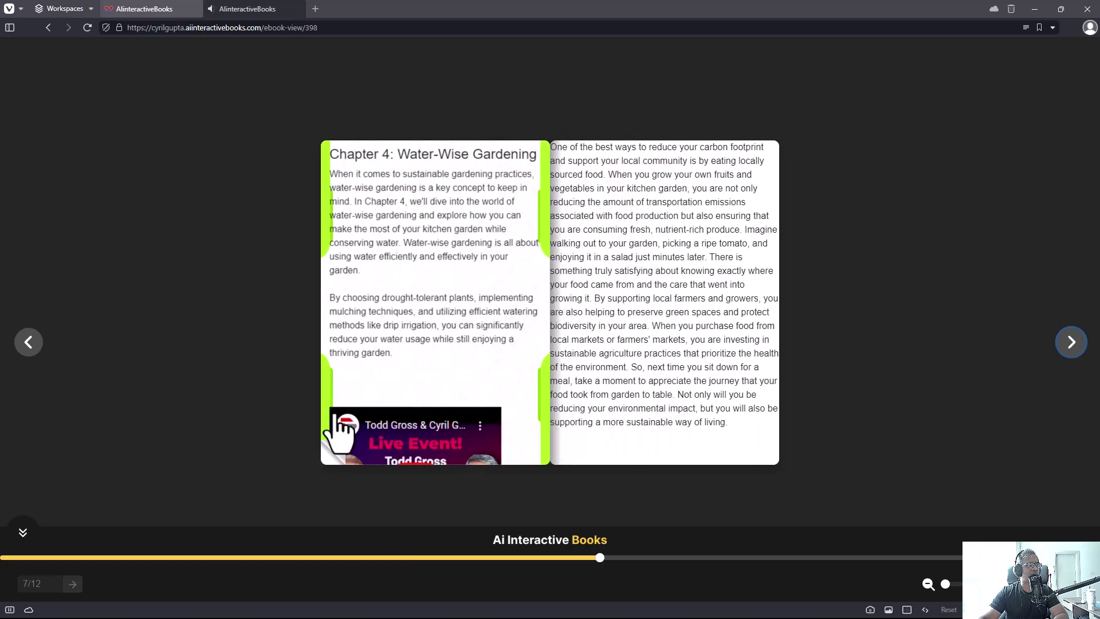
click(414, 456)
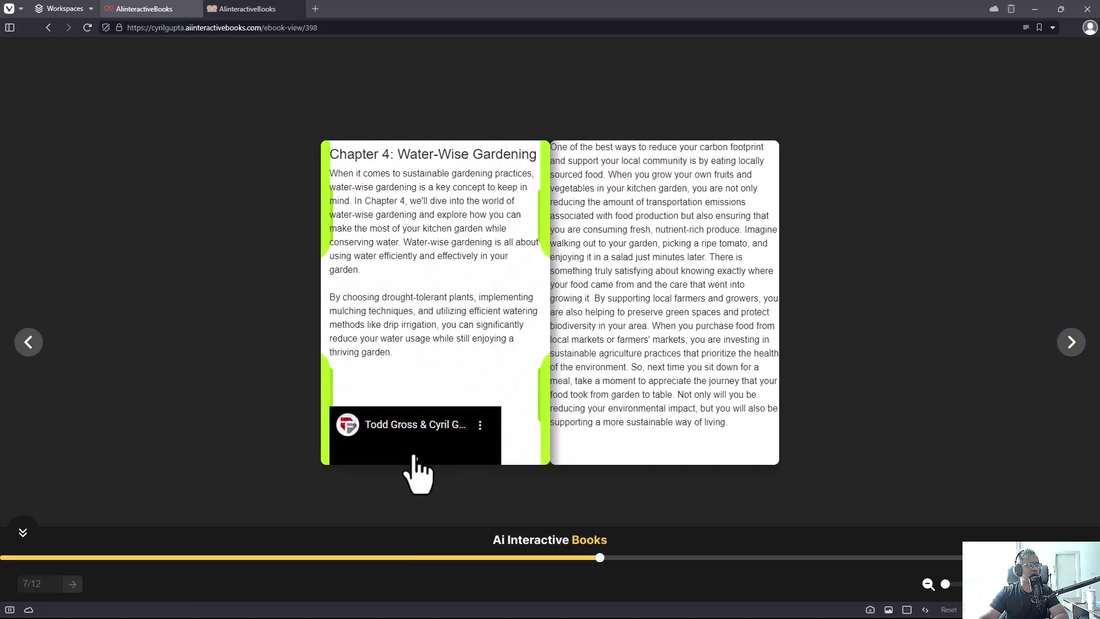
click(426, 431)
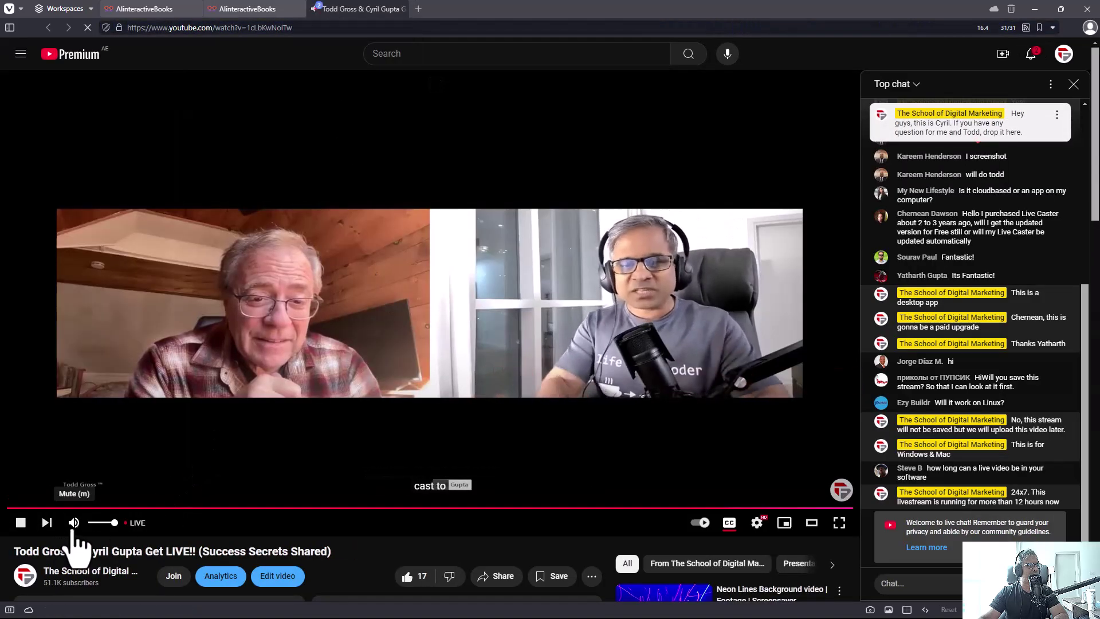
- Pause the YouTube live stream and close the YouTube tab
scroll(368, 437, down, 5)
scroll(367, 425, up, 5)
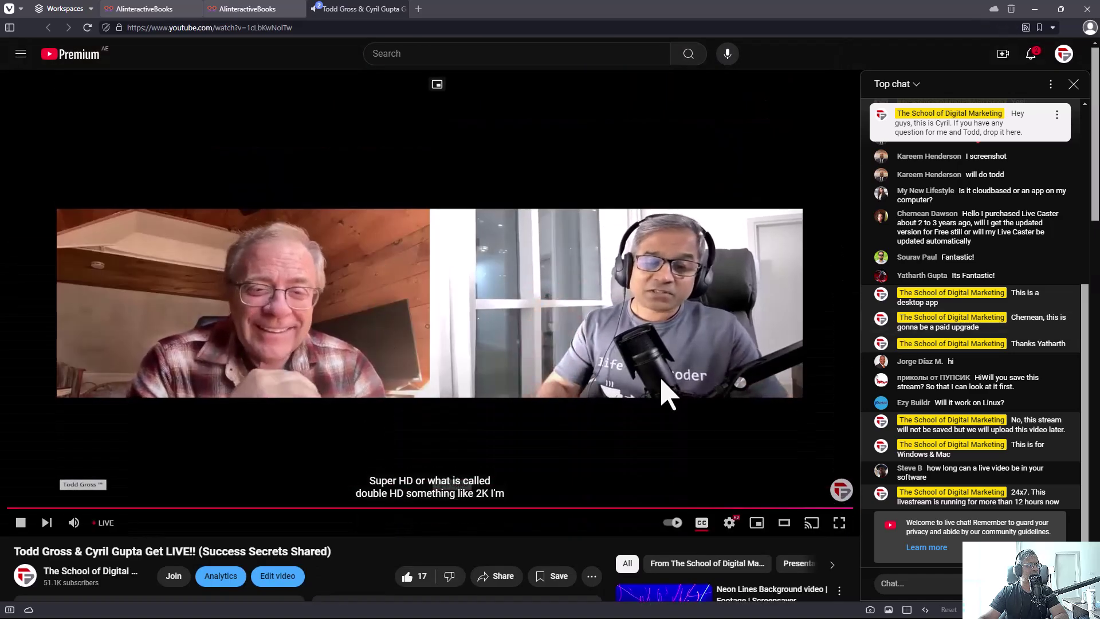
click(535, 326)
click(404, 9)
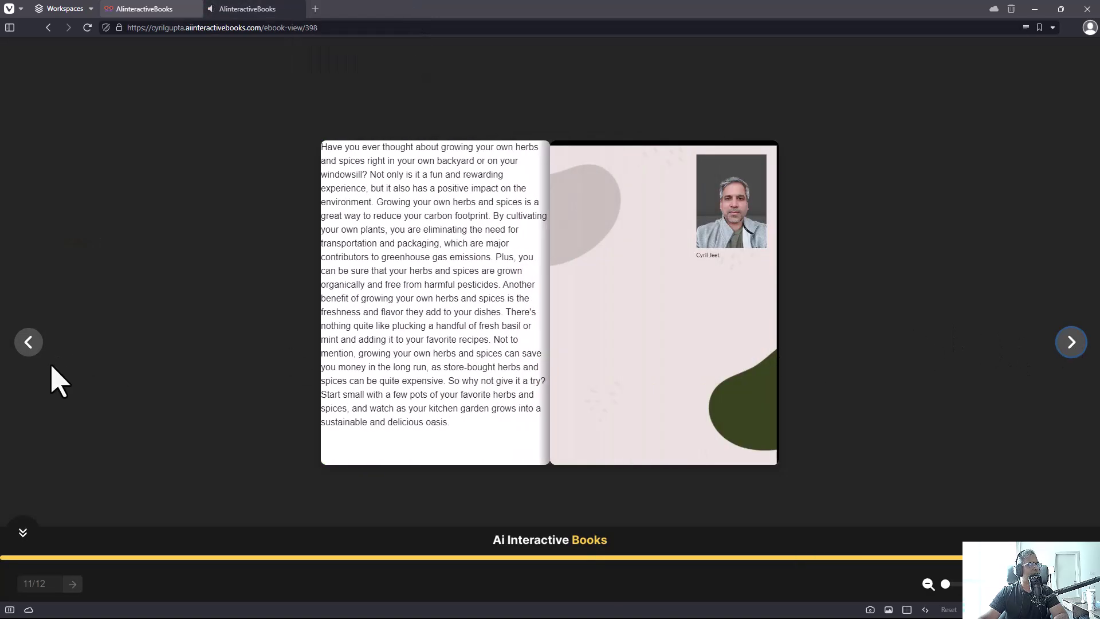
- Close the book reader tab, then go from Dashboard to the AI Book listing and choose Create Book
click(34, 350)
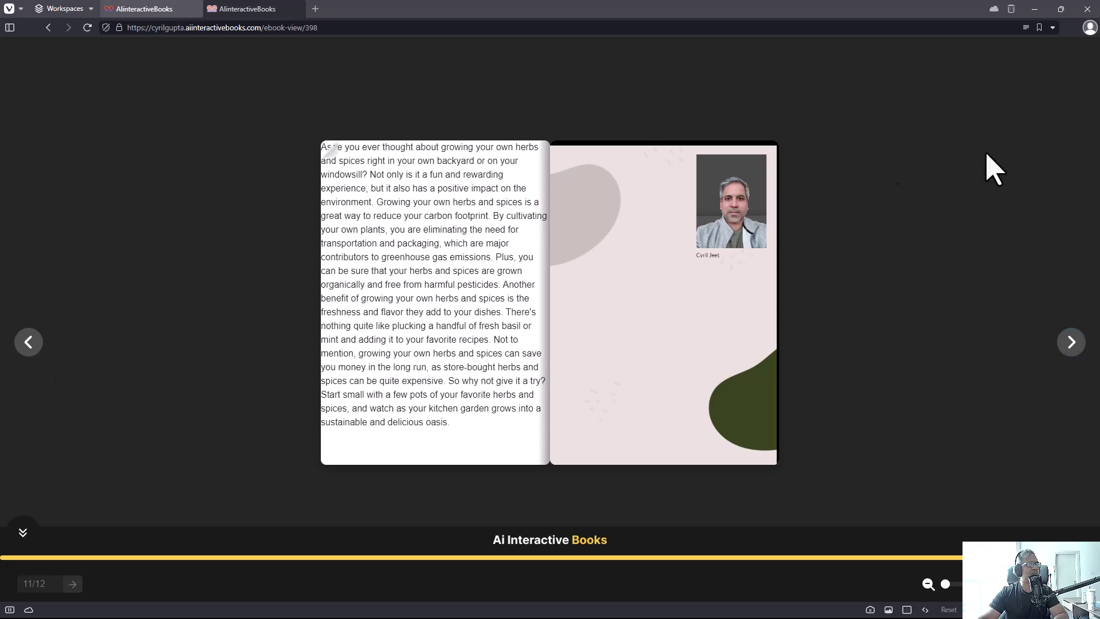
middle_click(127, 10)
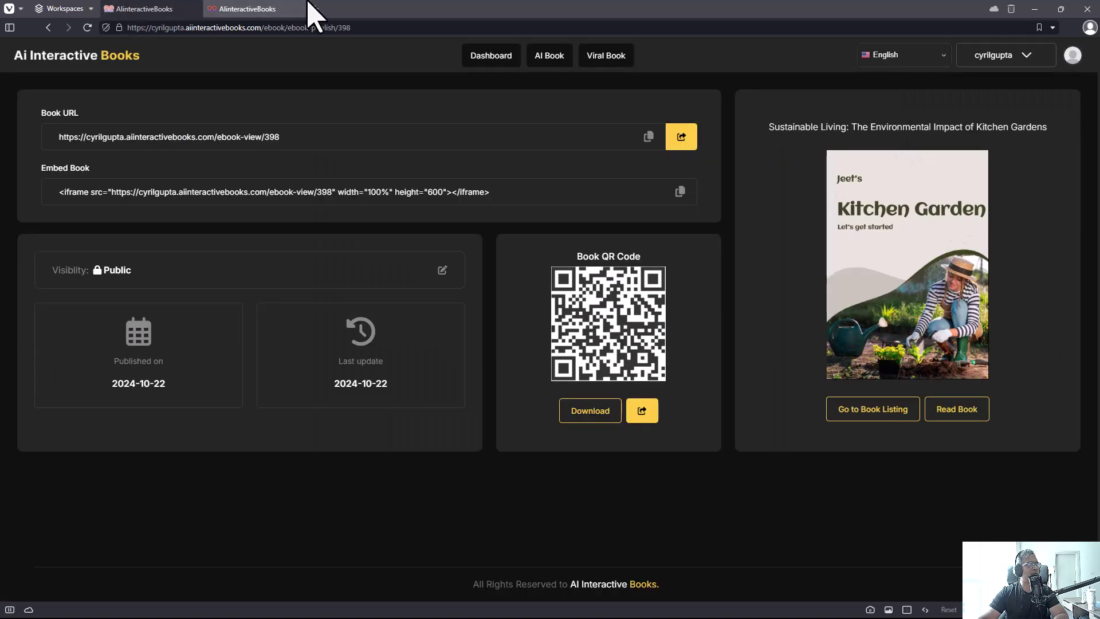
click(495, 55)
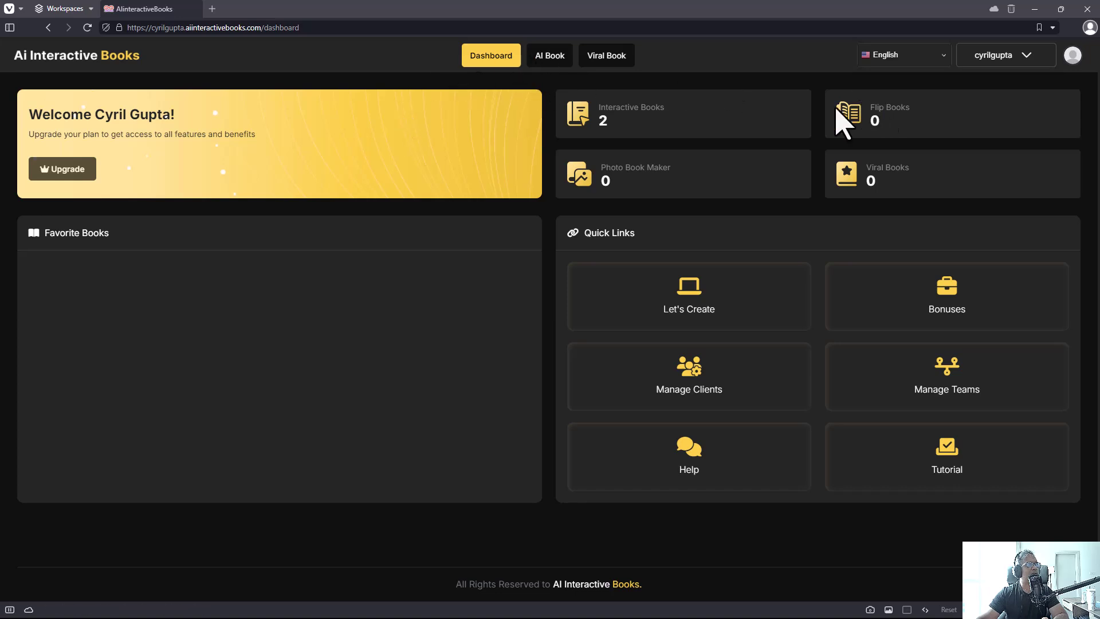
click(748, 321)
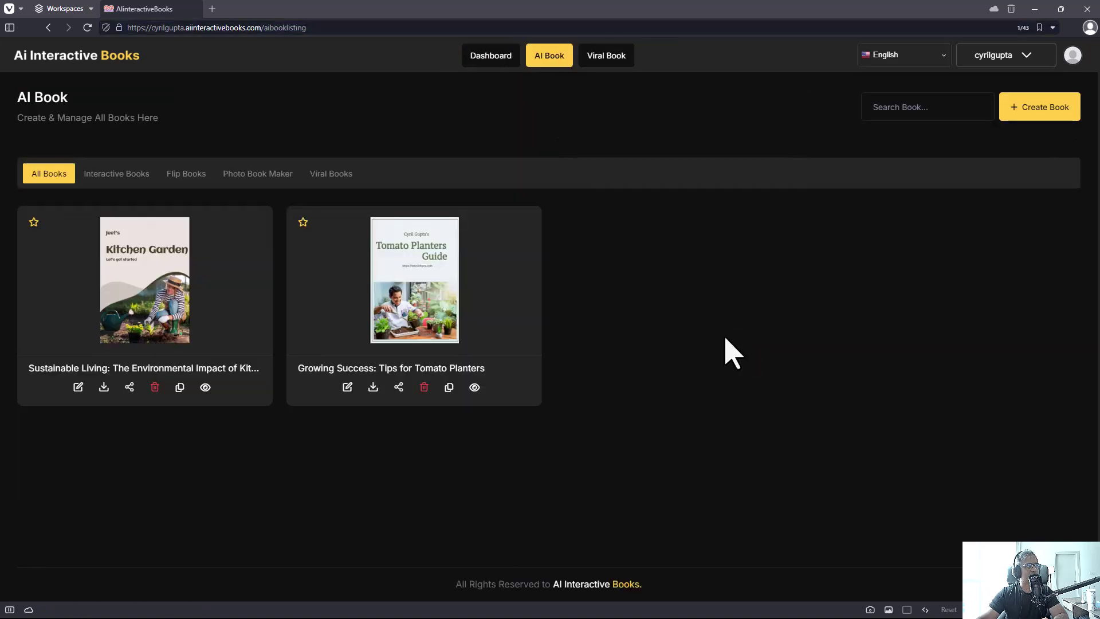
click(1054, 110)
- Make a flip book from Best laid plans.pdf in C:\Tutorials
click(536, 371)
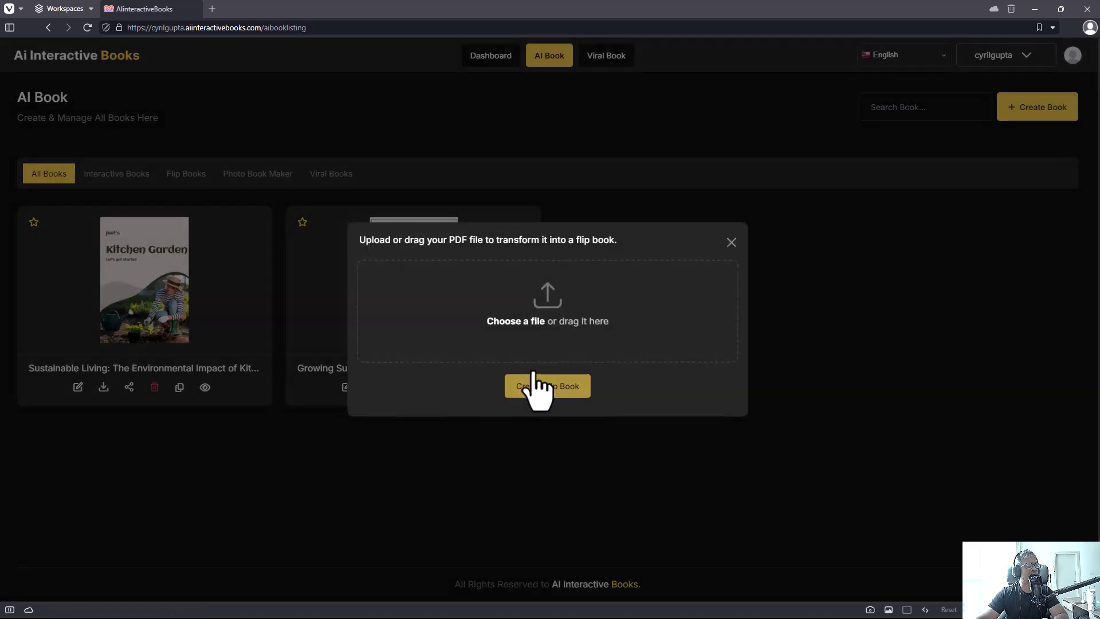
click(522, 315)
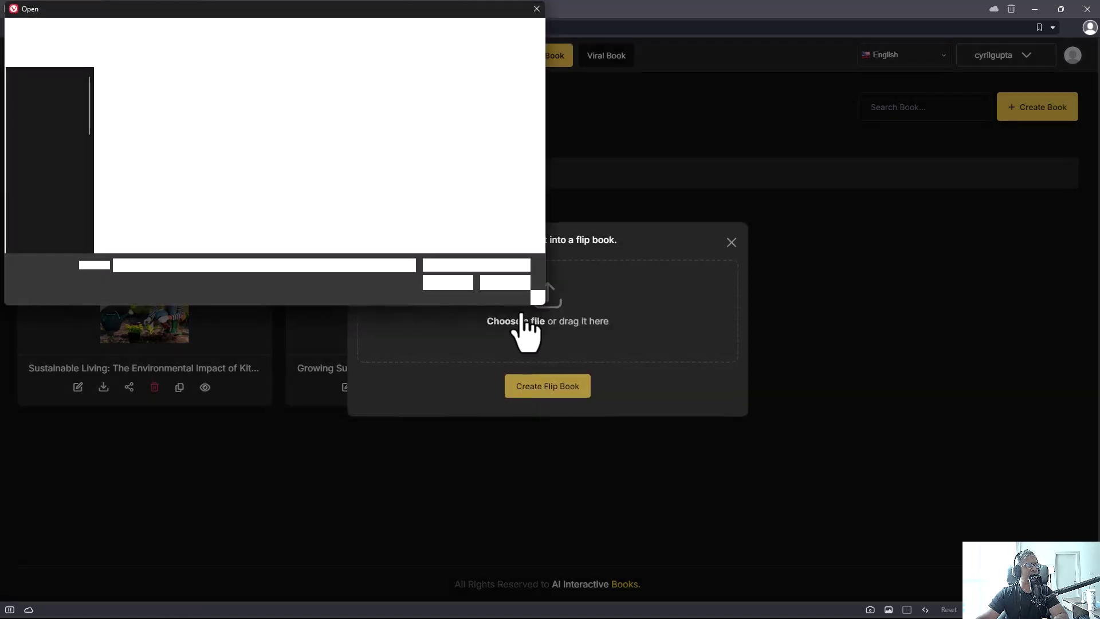
scroll(86, 241, down, 1)
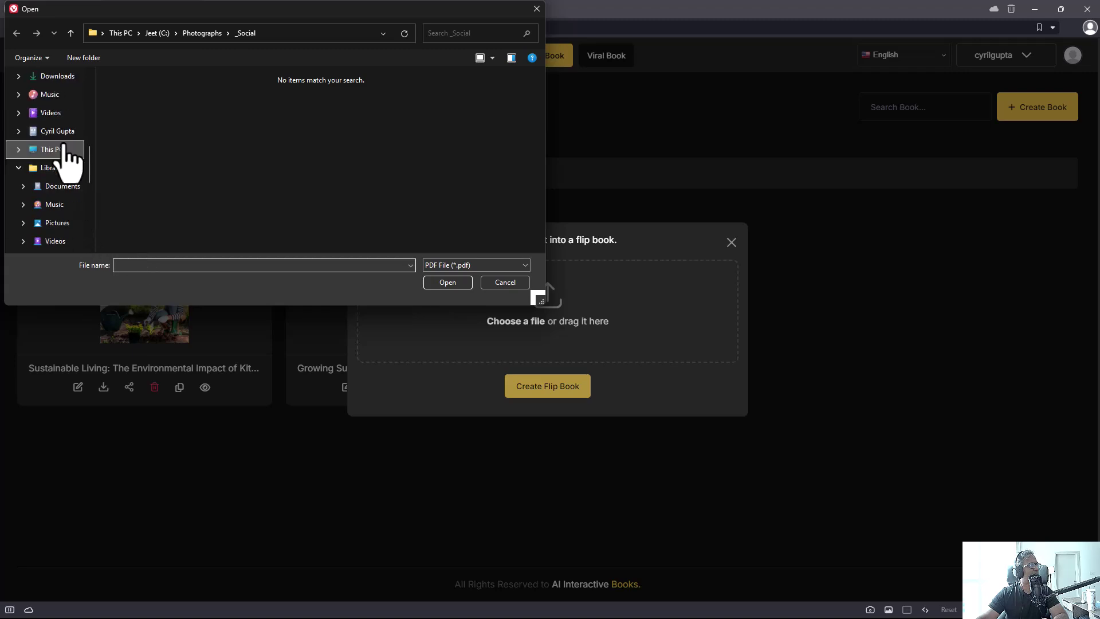
click(58, 150)
double_click(169, 103)
scroll(180, 166, down, 2)
double_click(164, 200)
scroll(170, 155, down, 3)
click(176, 222)
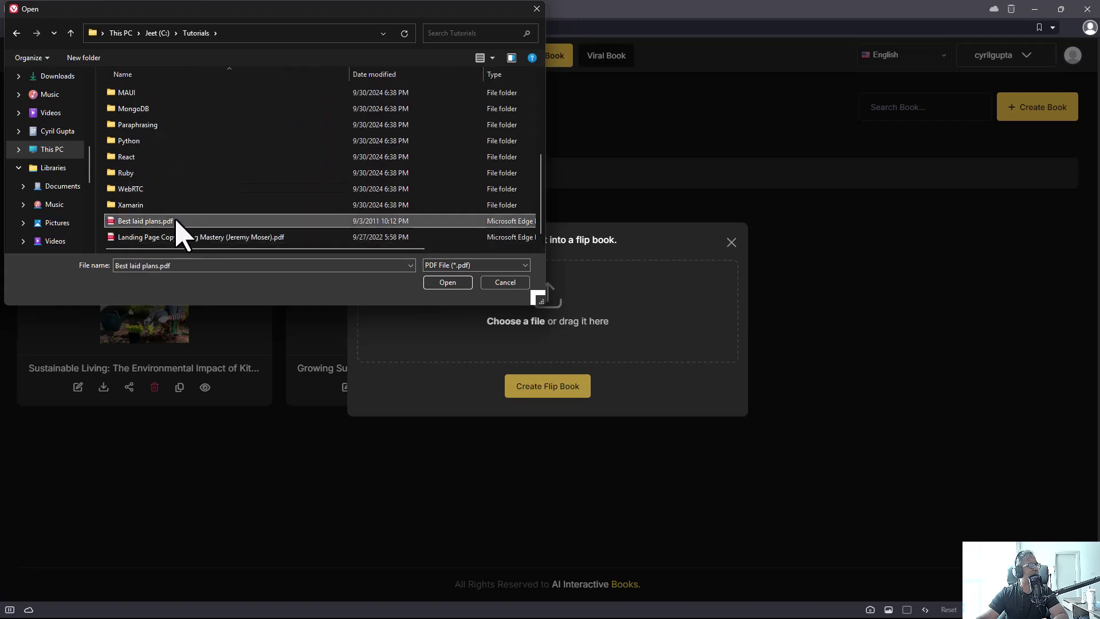
double_click(176, 221)
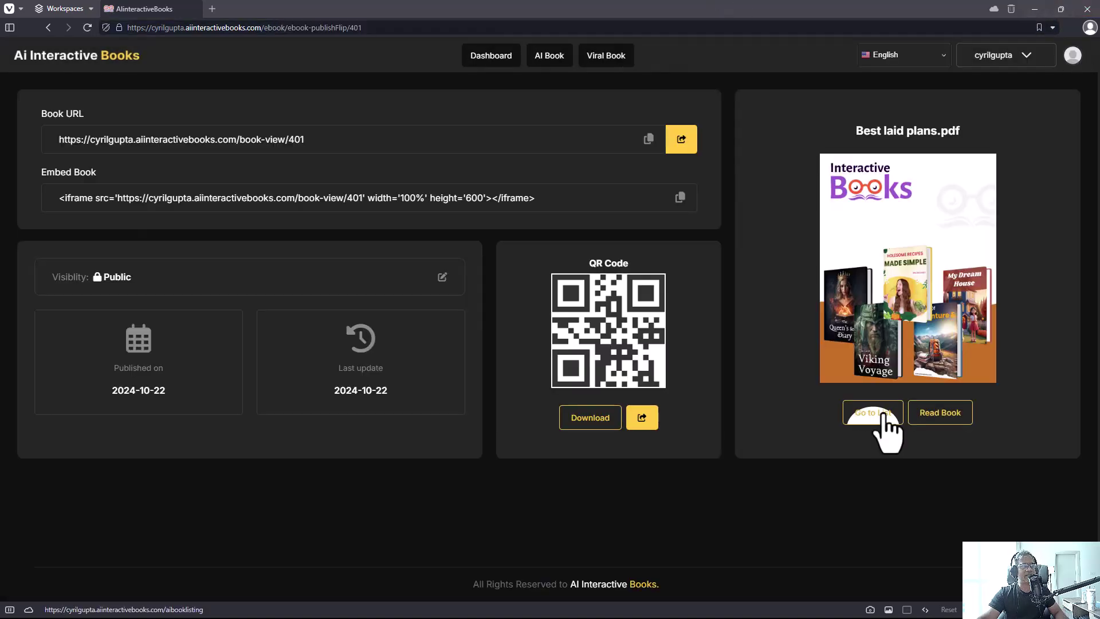
- Open the Best Laid Plans flip book and page forward to the pages 17–18 spread
click(941, 414)
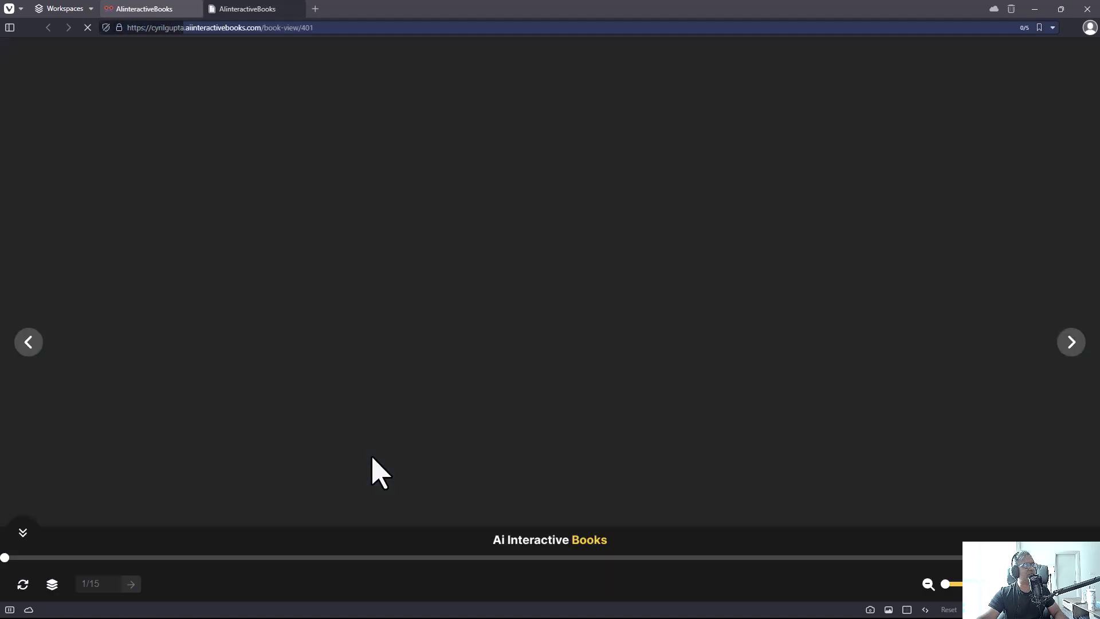
click(1069, 343)
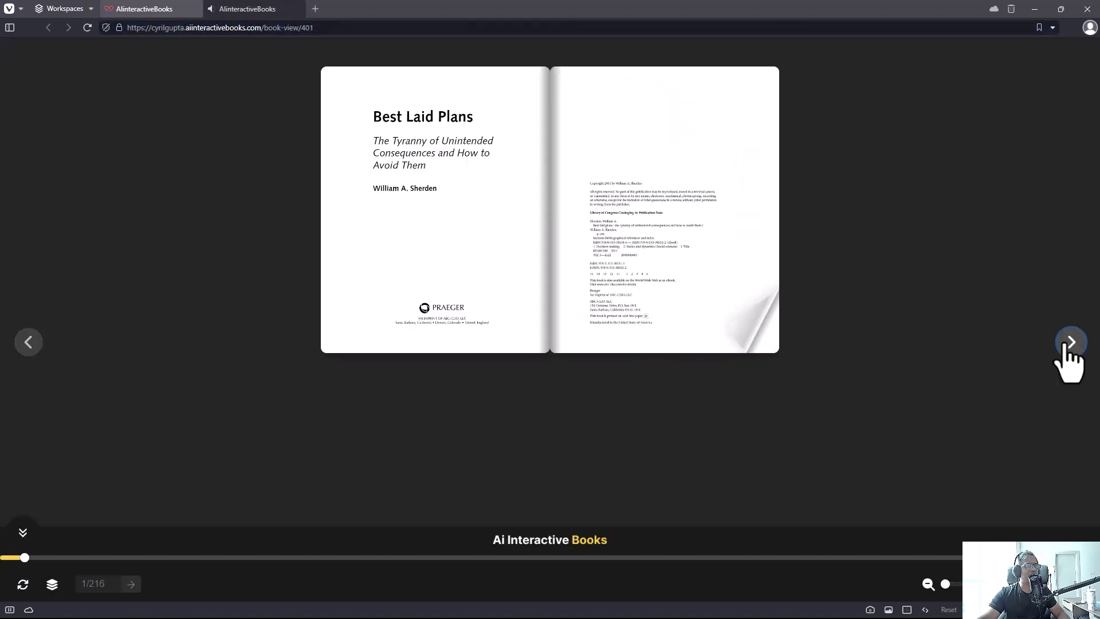
click(1069, 343)
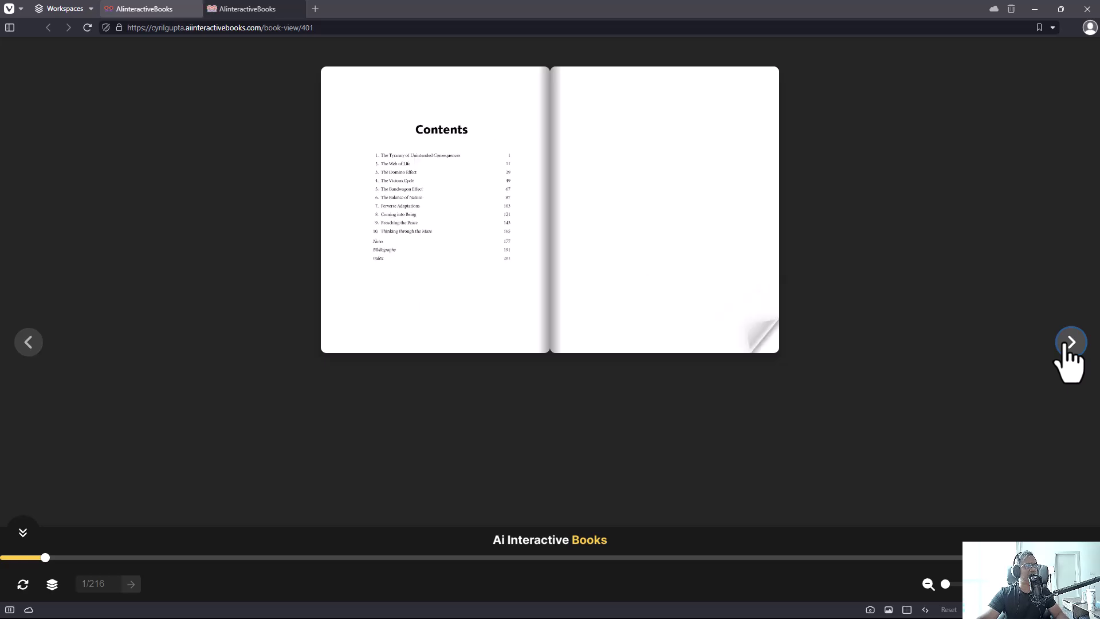
click(1069, 343)
click(1069, 343)
click(1069, 342)
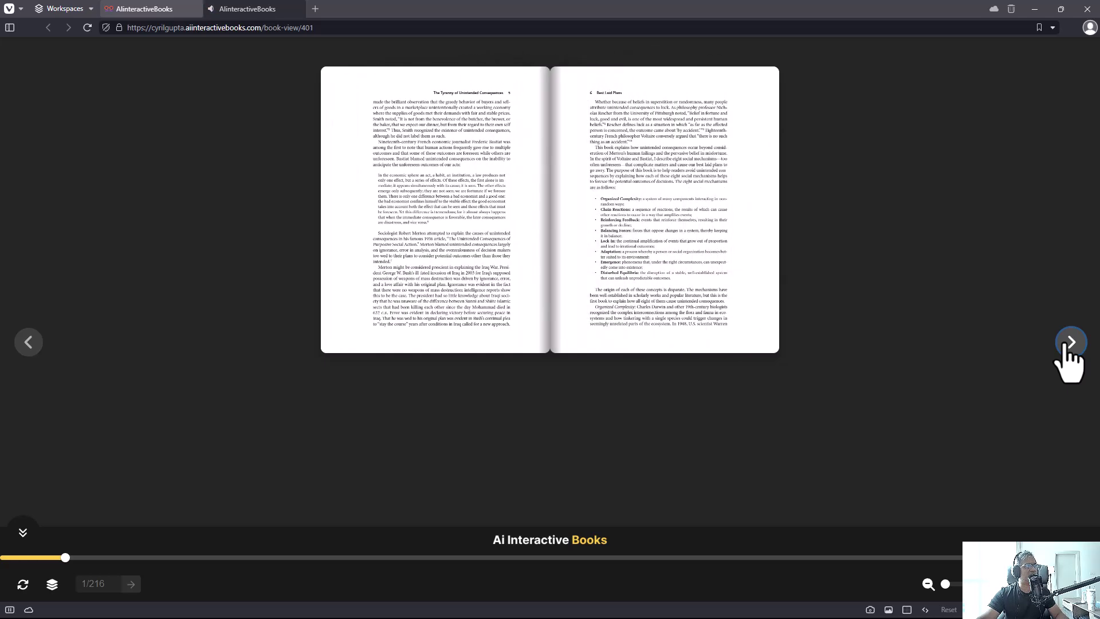
click(1069, 343)
click(1069, 342)
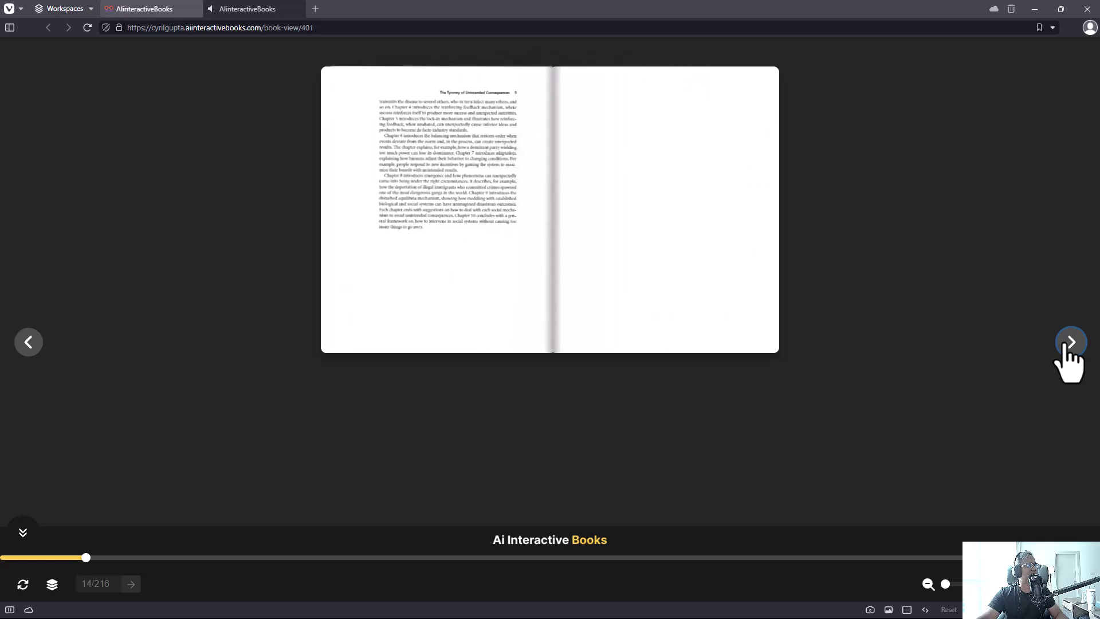
click(1069, 343)
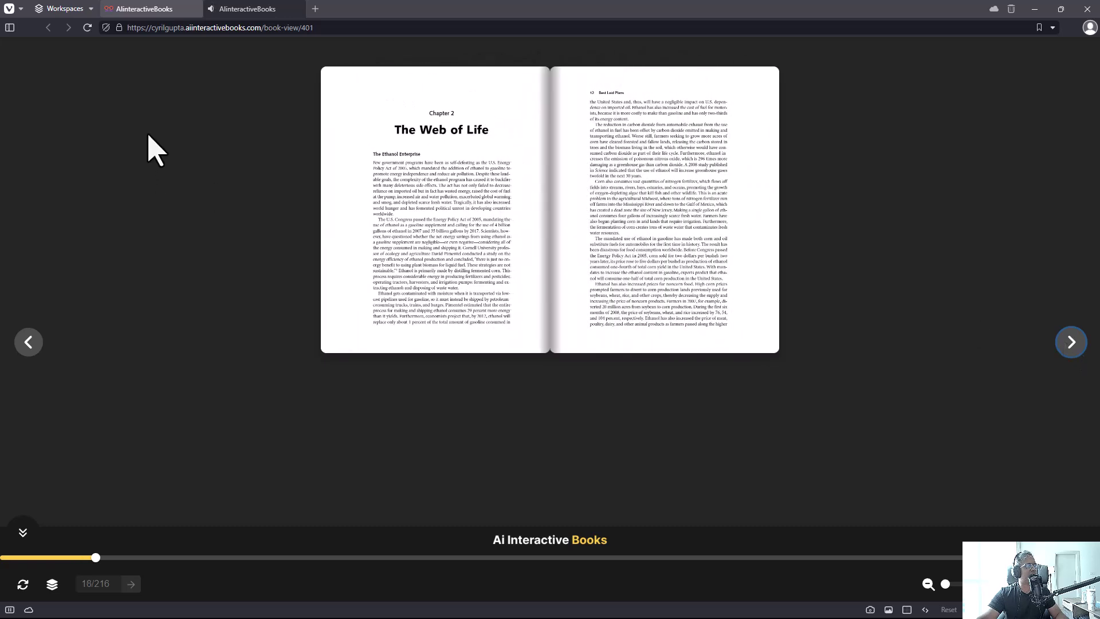
click(281, 28)
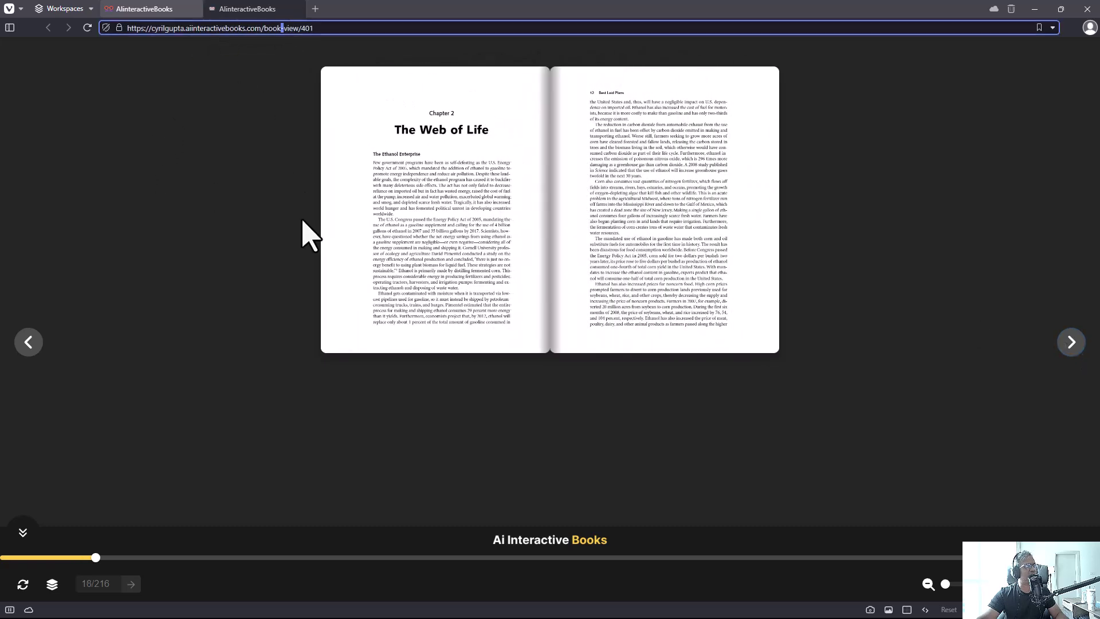
click(1071, 343)
click(1071, 343)
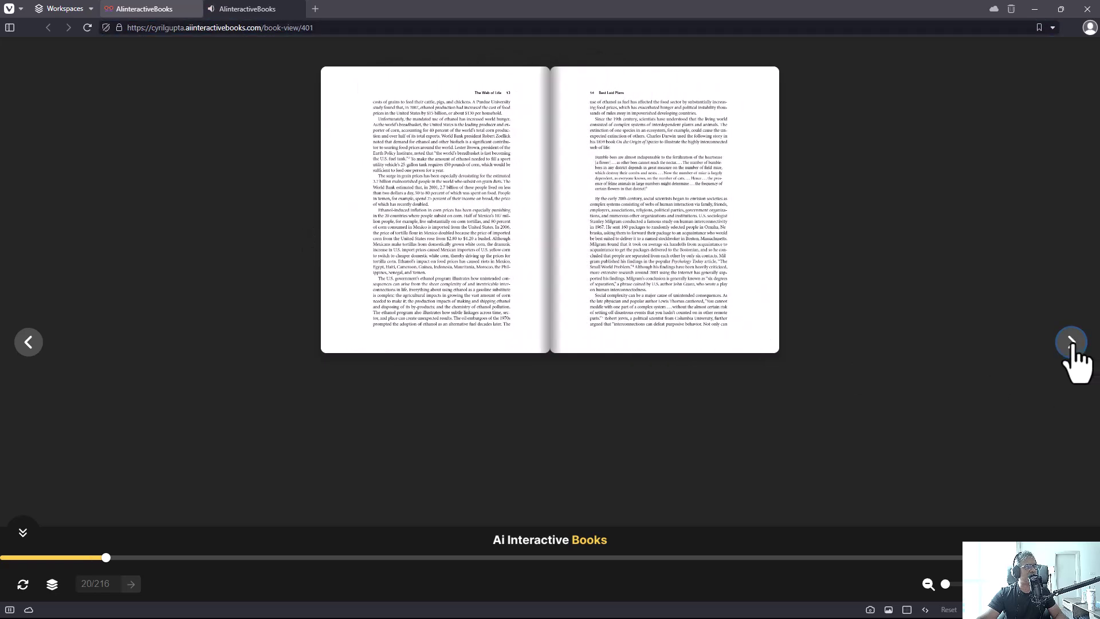
click(1072, 344)
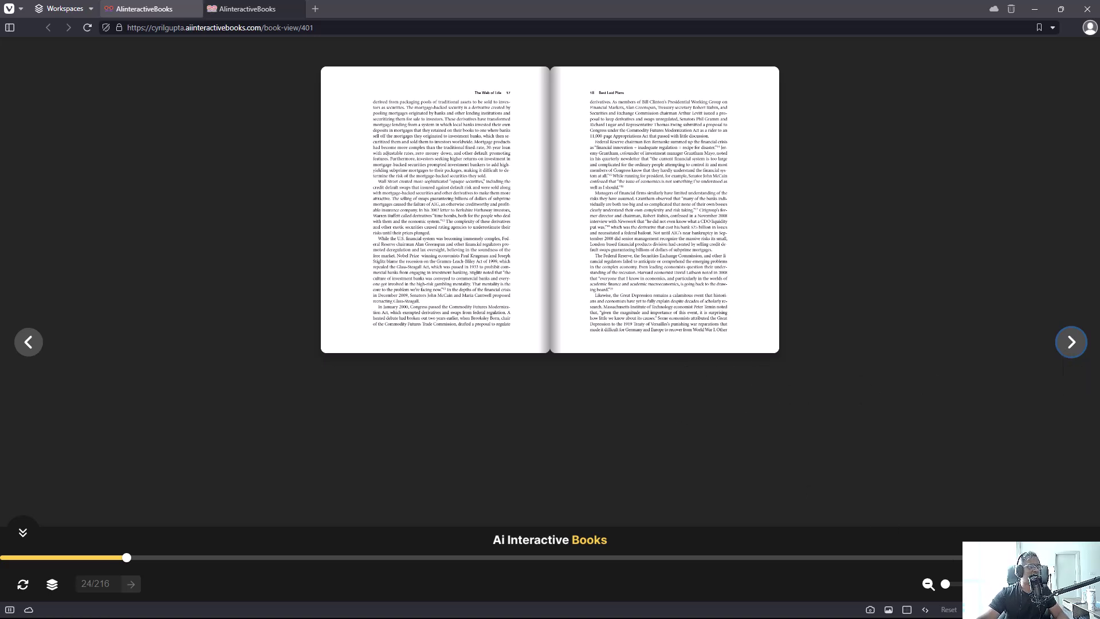
- Zoom in and pan the spread, turn on to pages 23–24, then close the reader
drag(950, 583, 975, 583)
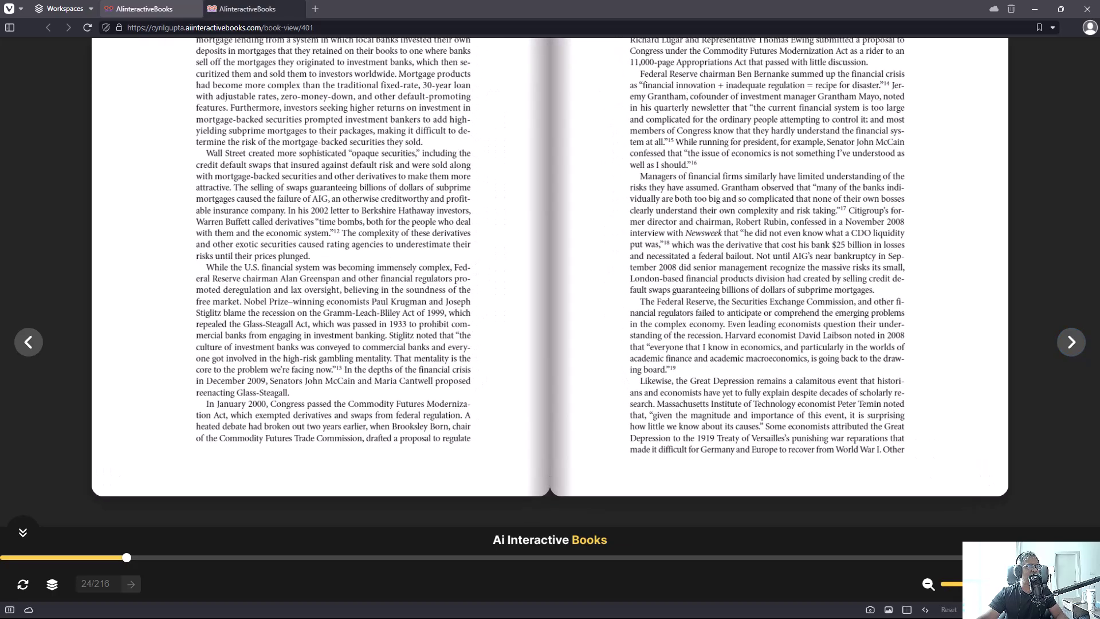
scroll(916, 437, down, 2)
scroll(953, 368, up, 3)
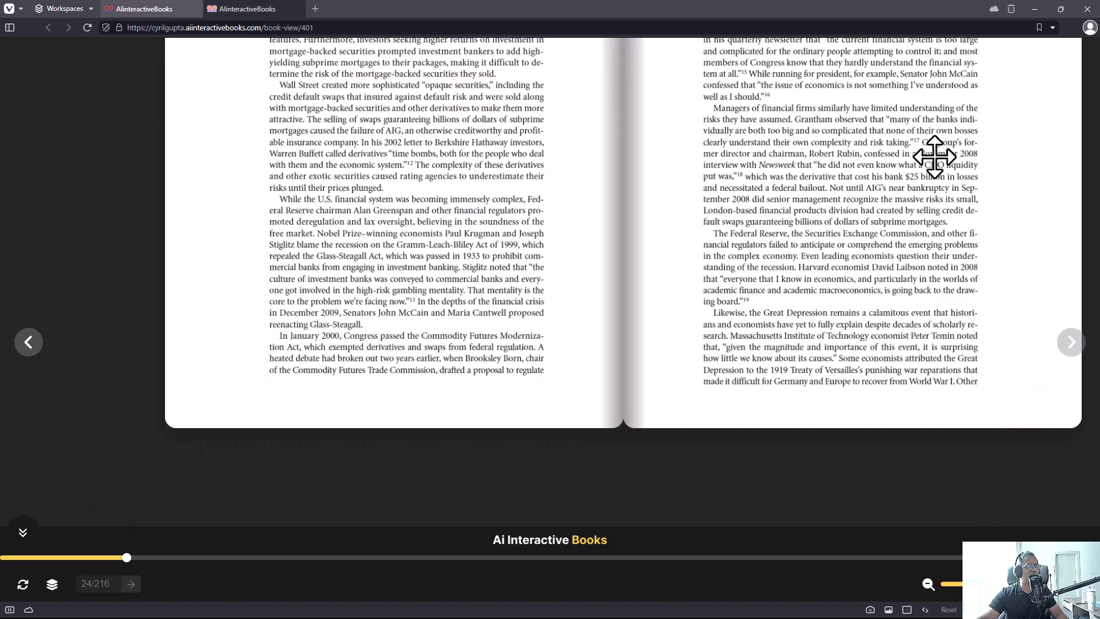
scroll(934, 157, down, 1)
drag(807, 455, 935, 400)
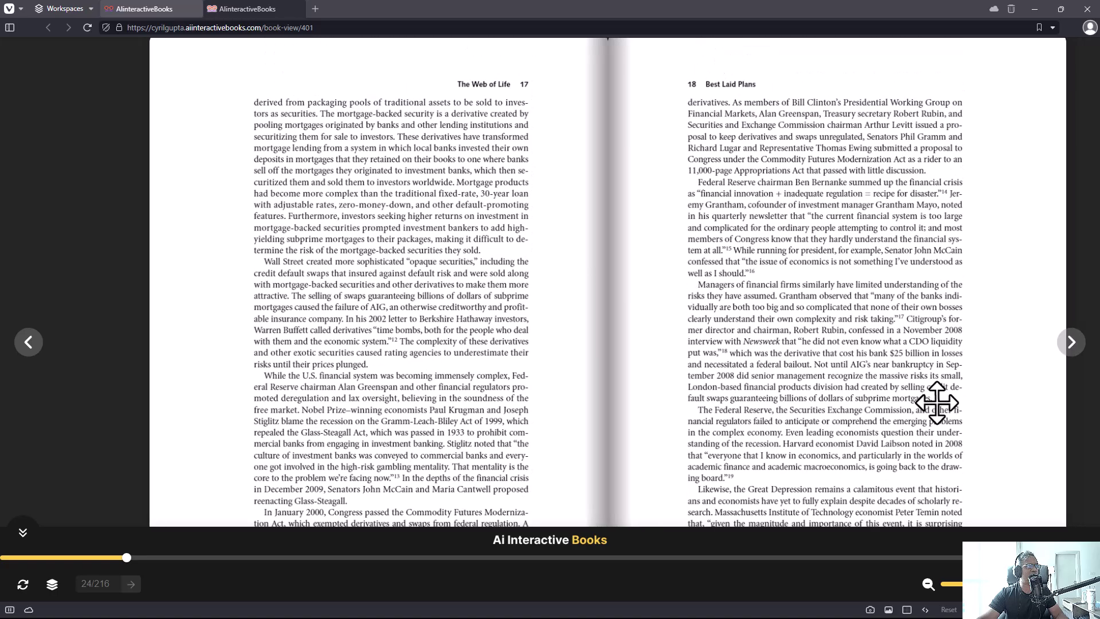
click(1071, 355)
click(1074, 344)
click(1073, 343)
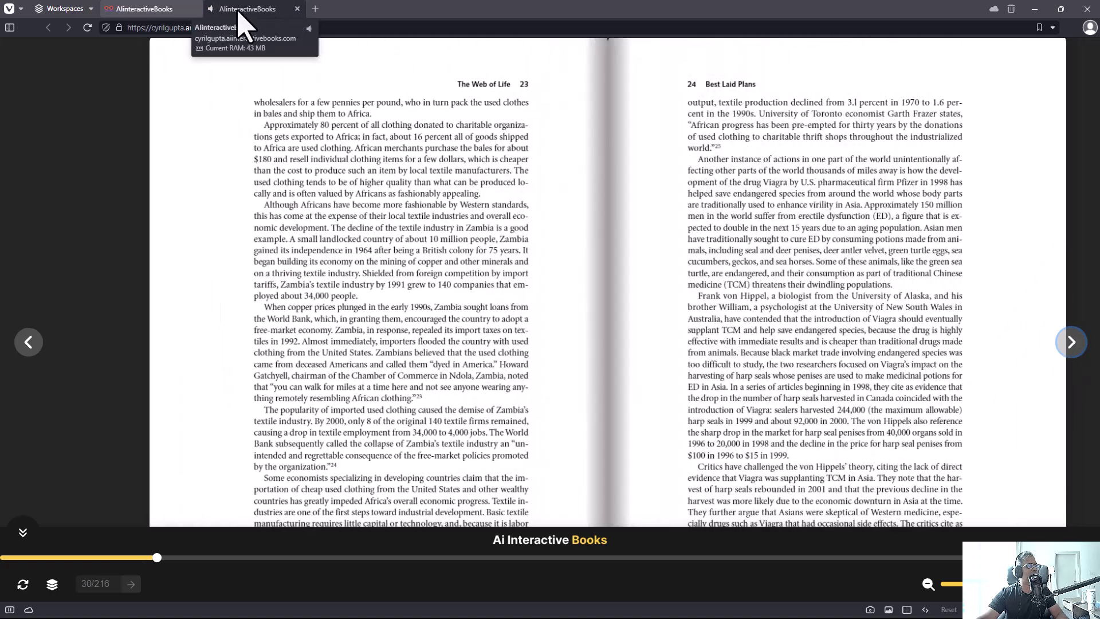
middle_click(239, 9)
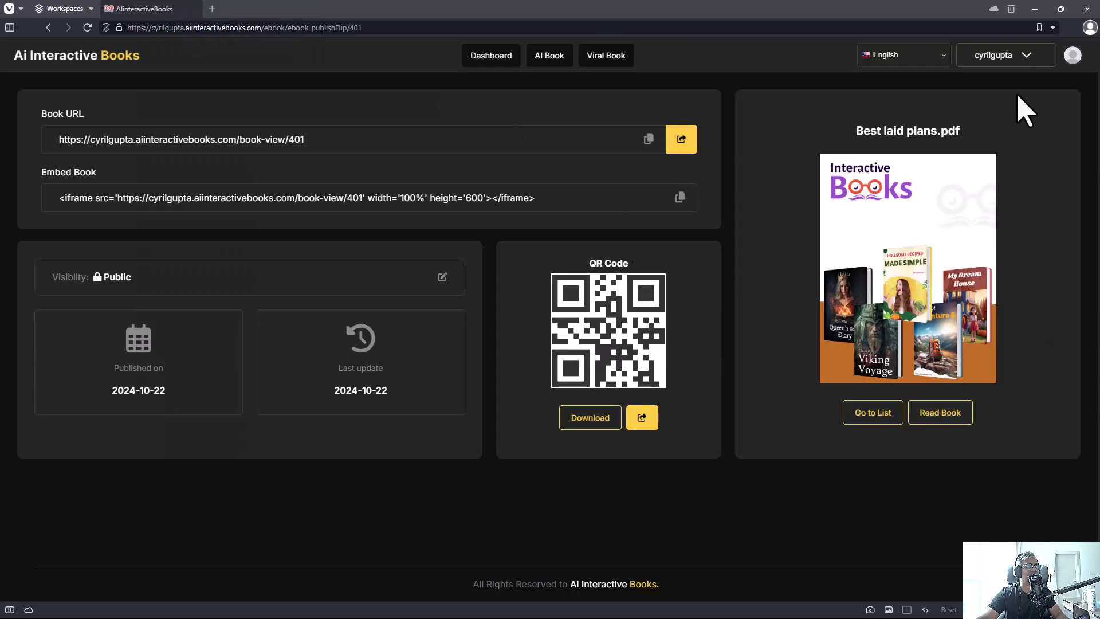
- From the dashboard, start a Photo Book Maker project and open its image picker
click(492, 58)
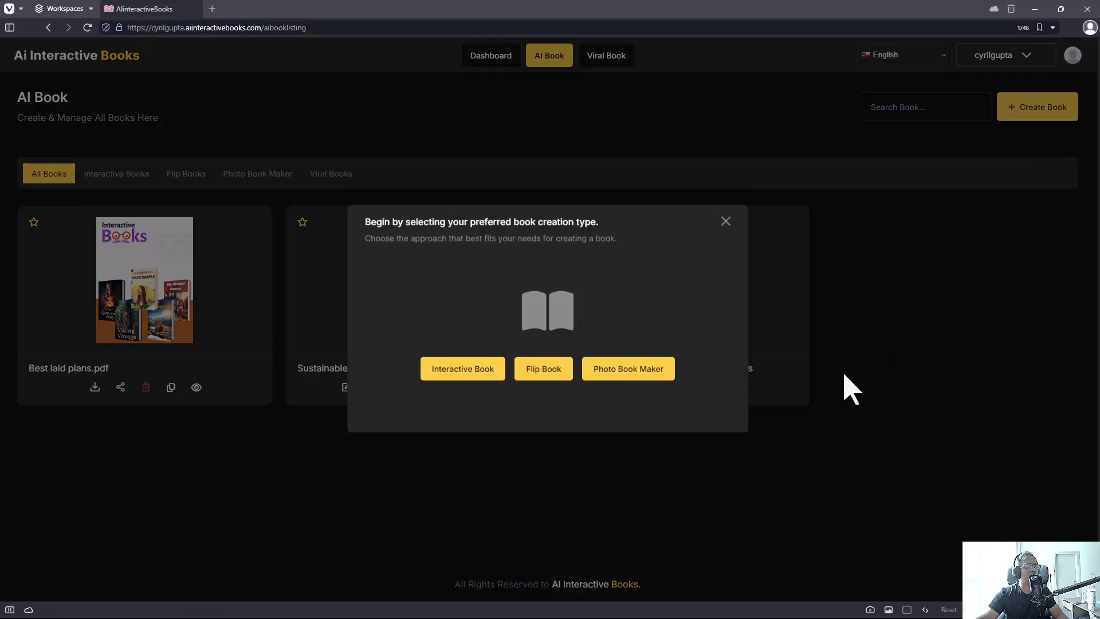
click(656, 370)
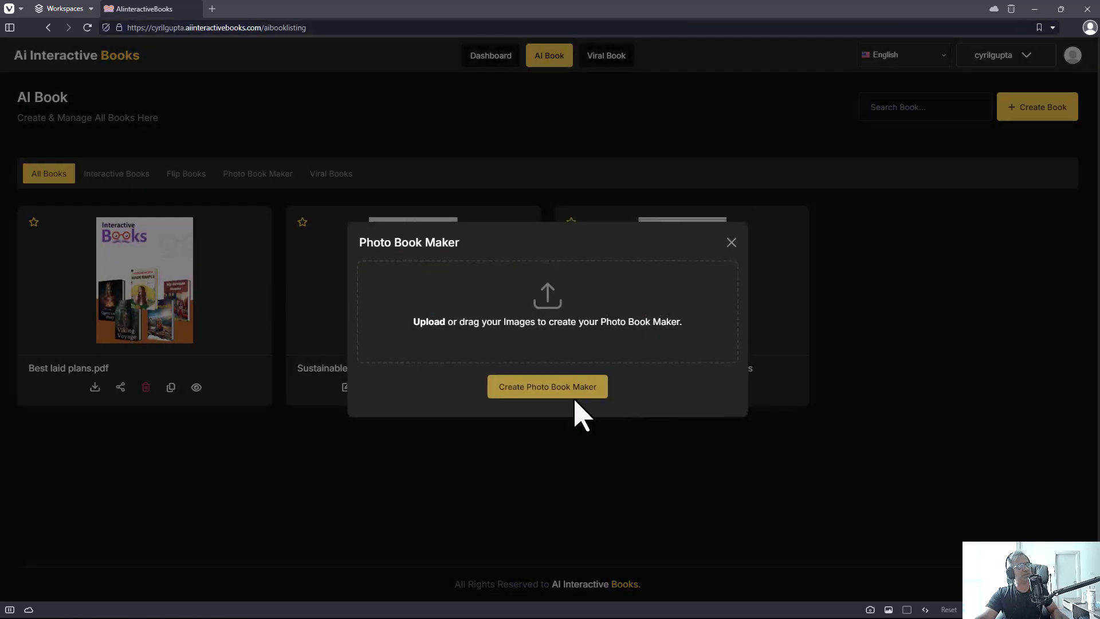
click(565, 338)
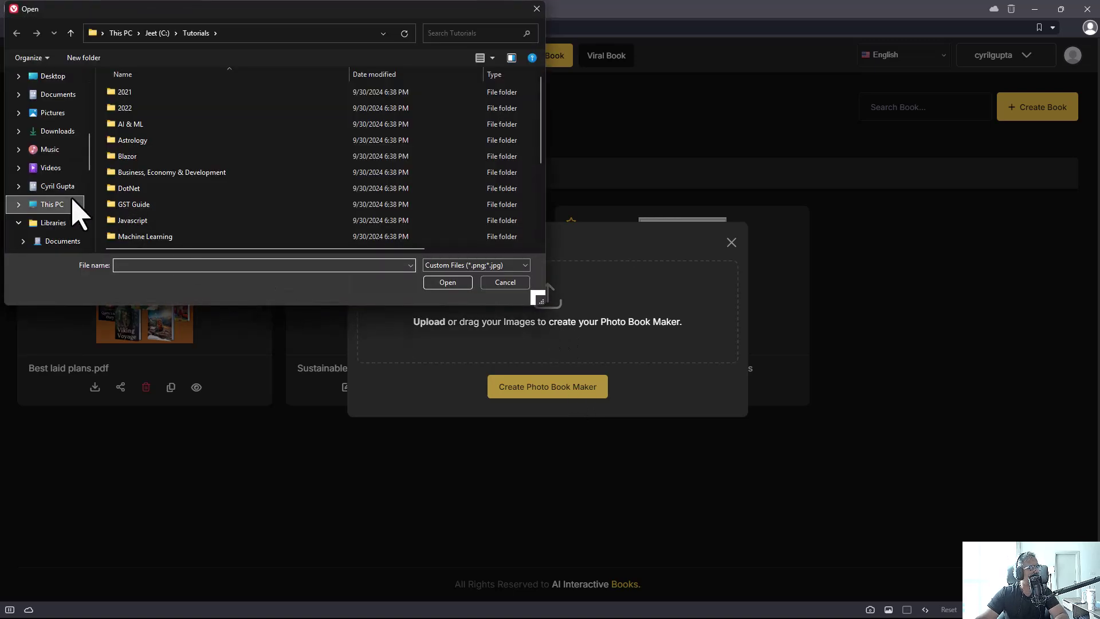
scroll(56, 223, down, 4)
scroll(57, 222, up, 3)
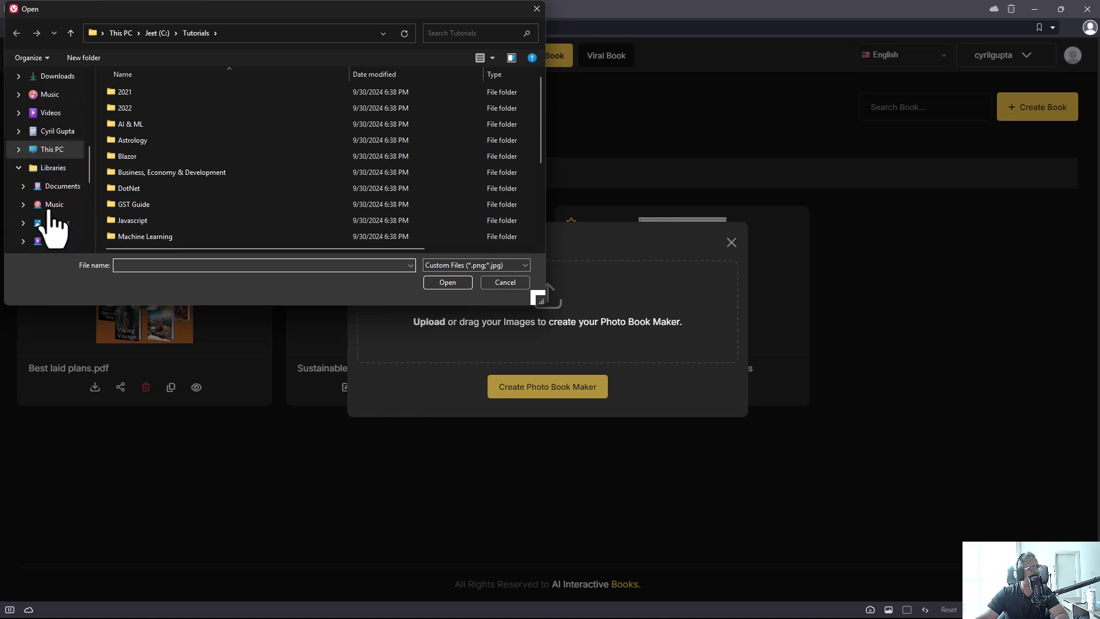
- Select all four images in C:\Photographs\_Best for upload
click(52, 149)
click(55, 167)
scroll(155, 206, down, 2)
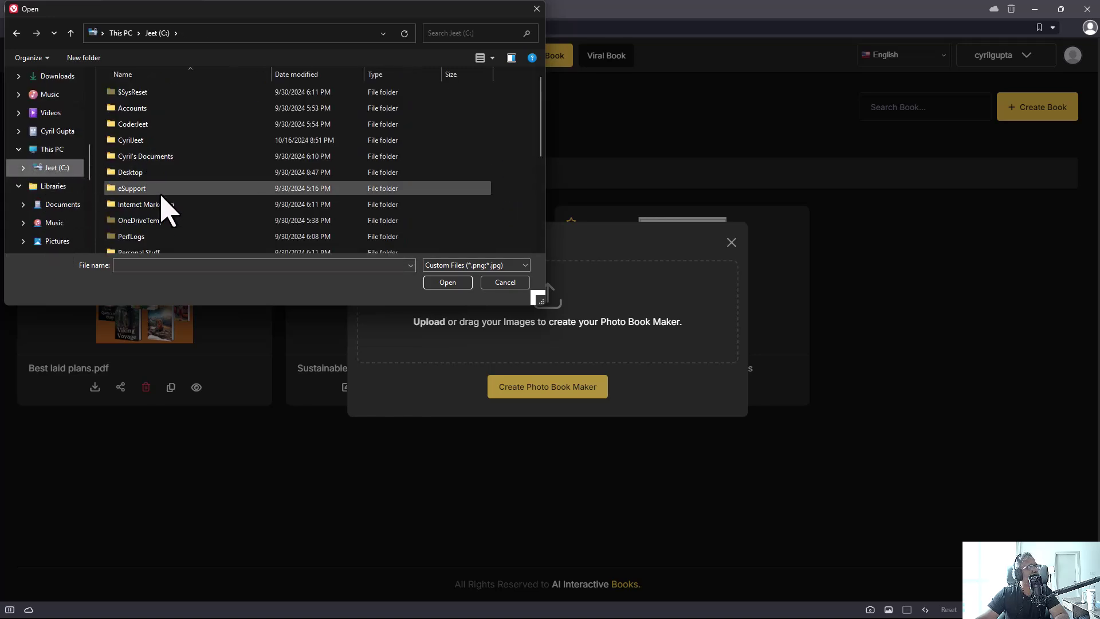
double_click(163, 212)
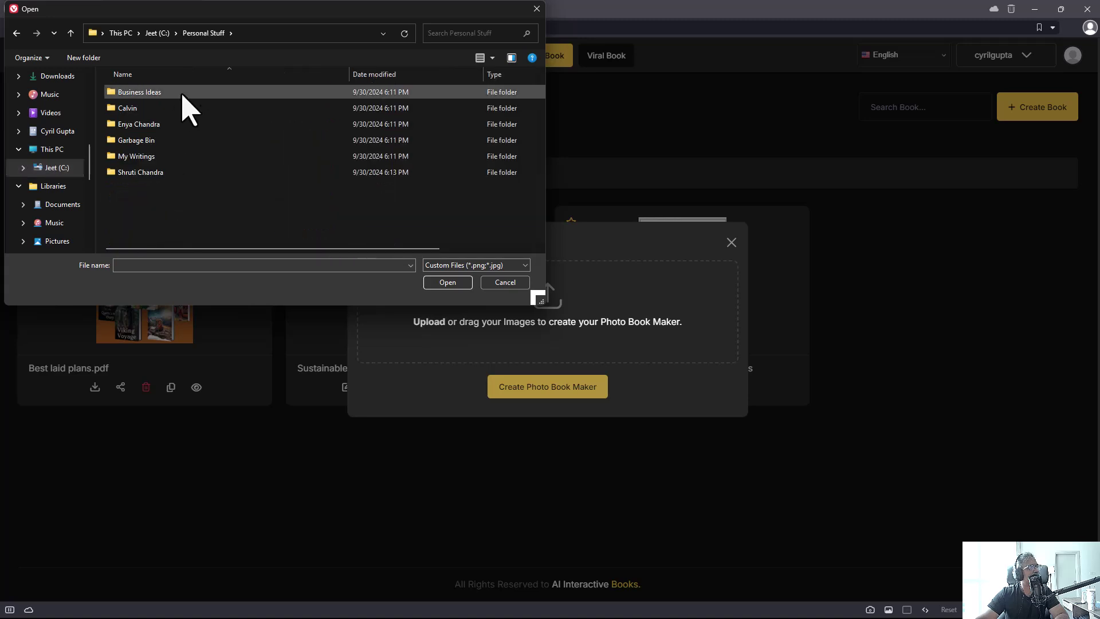
key(alt+Left)
scroll(172, 172, down, 2)
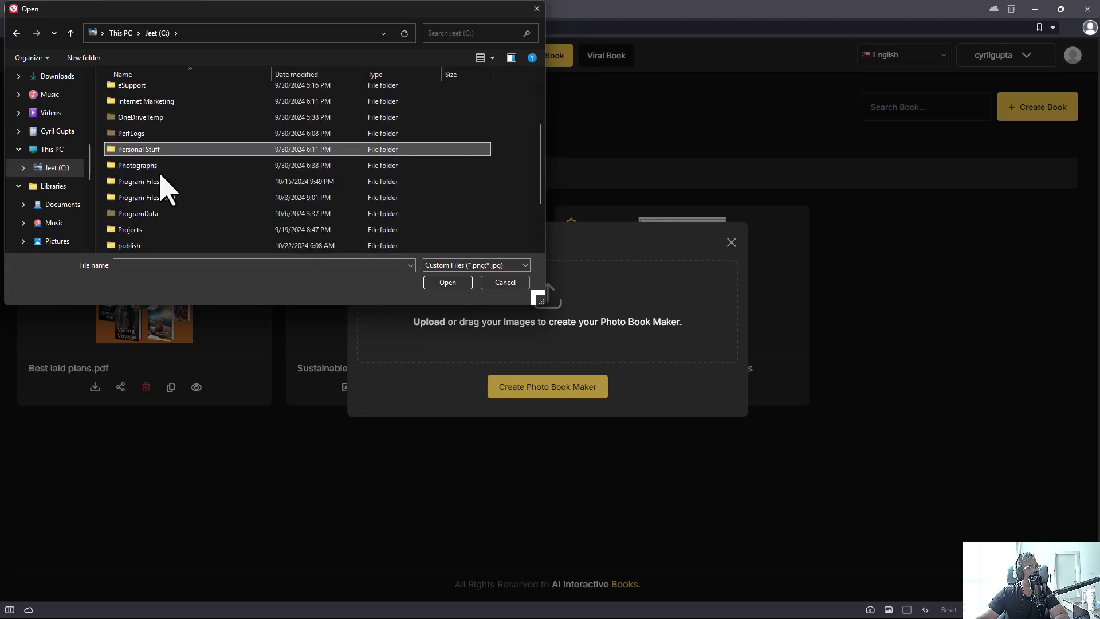
double_click(162, 172)
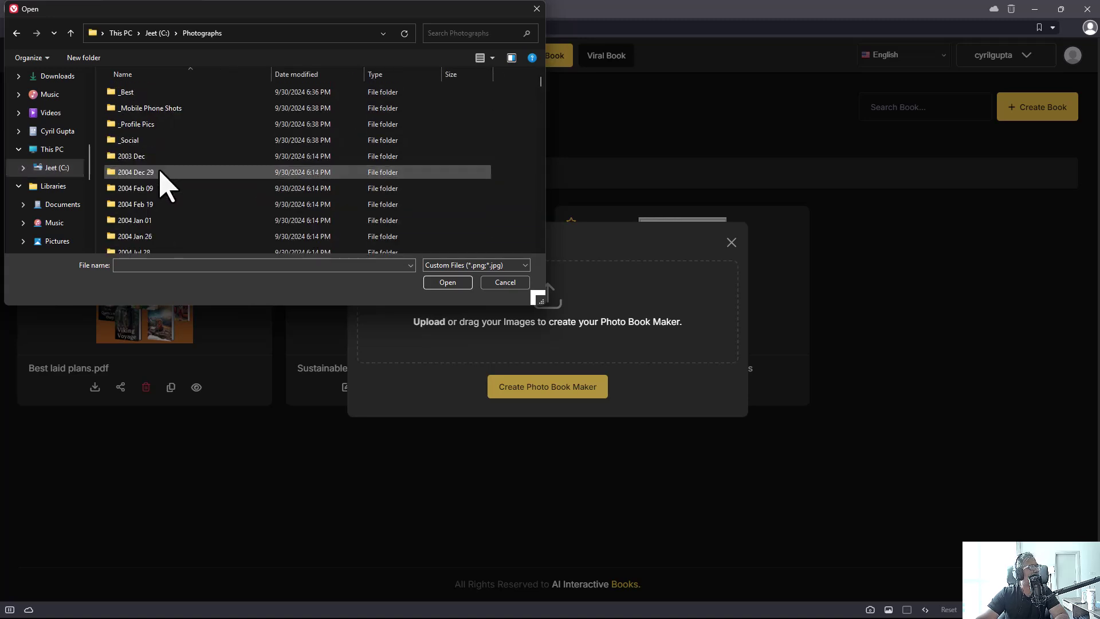
double_click(148, 92)
drag(412, 150, 88, 140)
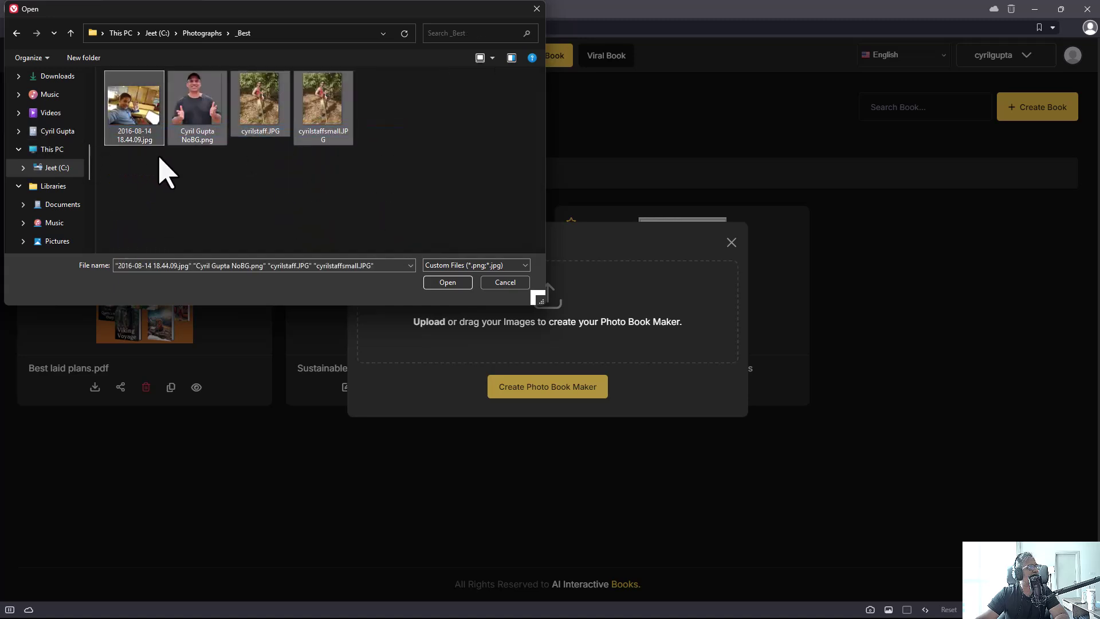
click(429, 282)
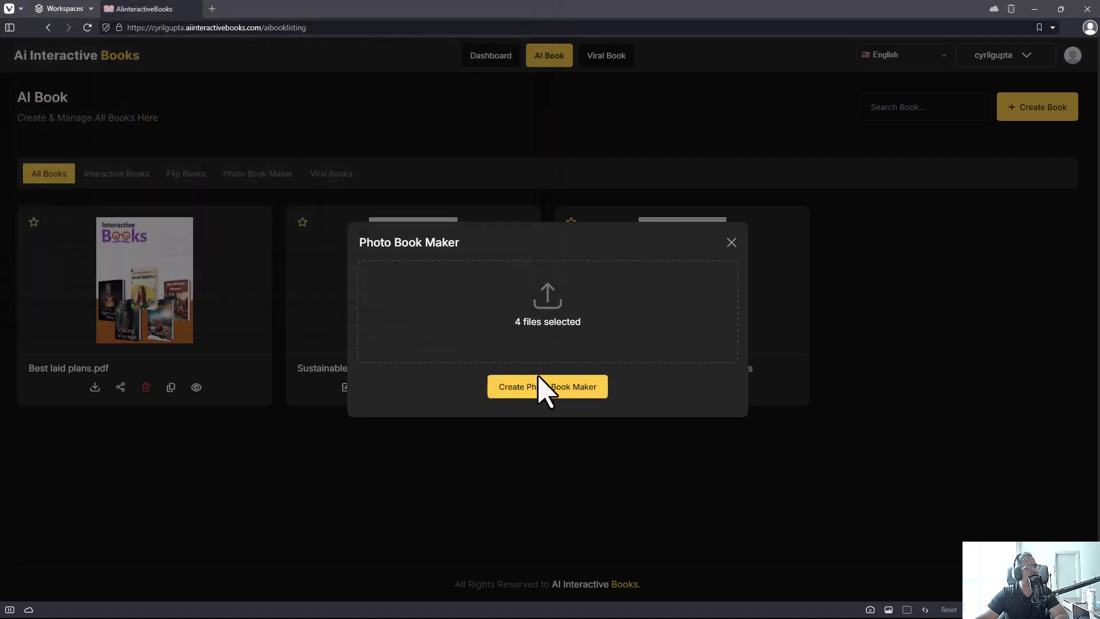
- Create the four-photo book, flip between its cover and first spread, then close the reader
click(539, 388)
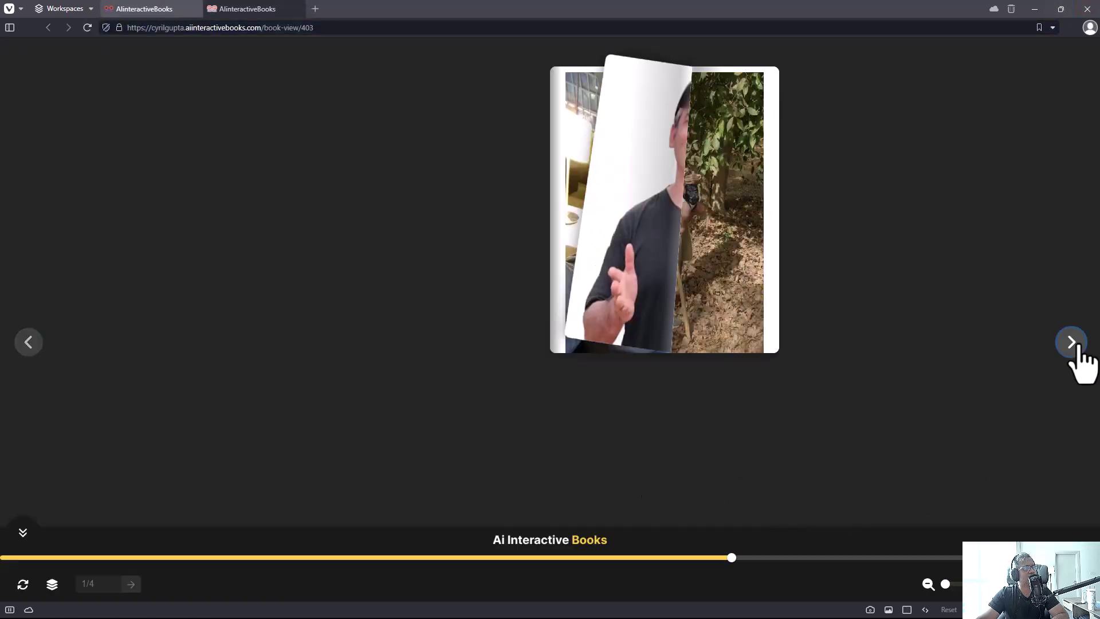
click(1073, 344)
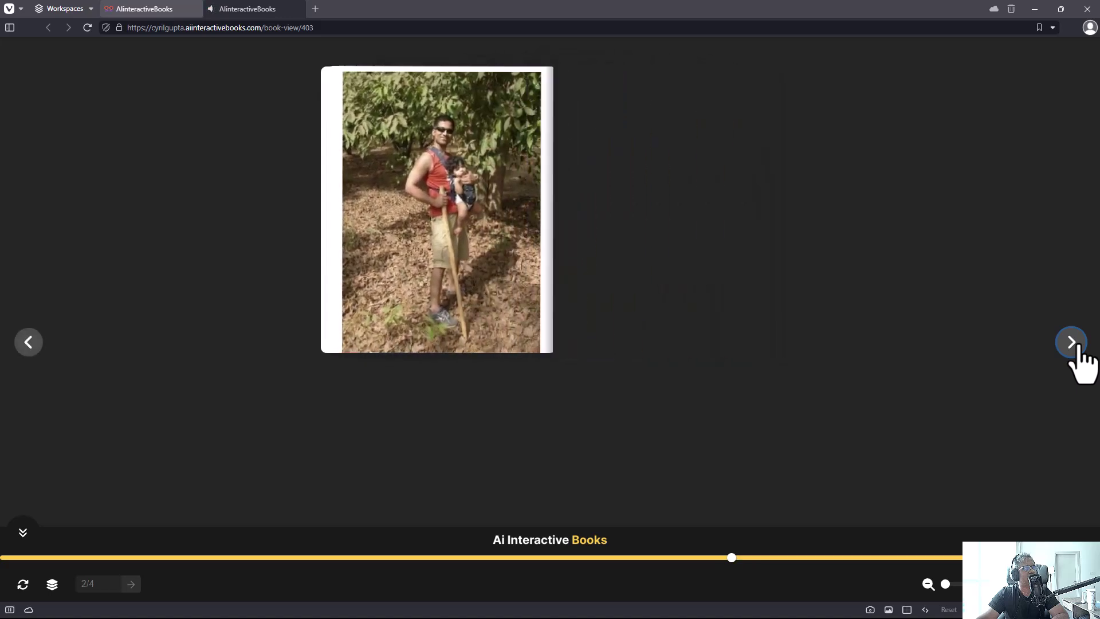
click(28, 342)
click(29, 342)
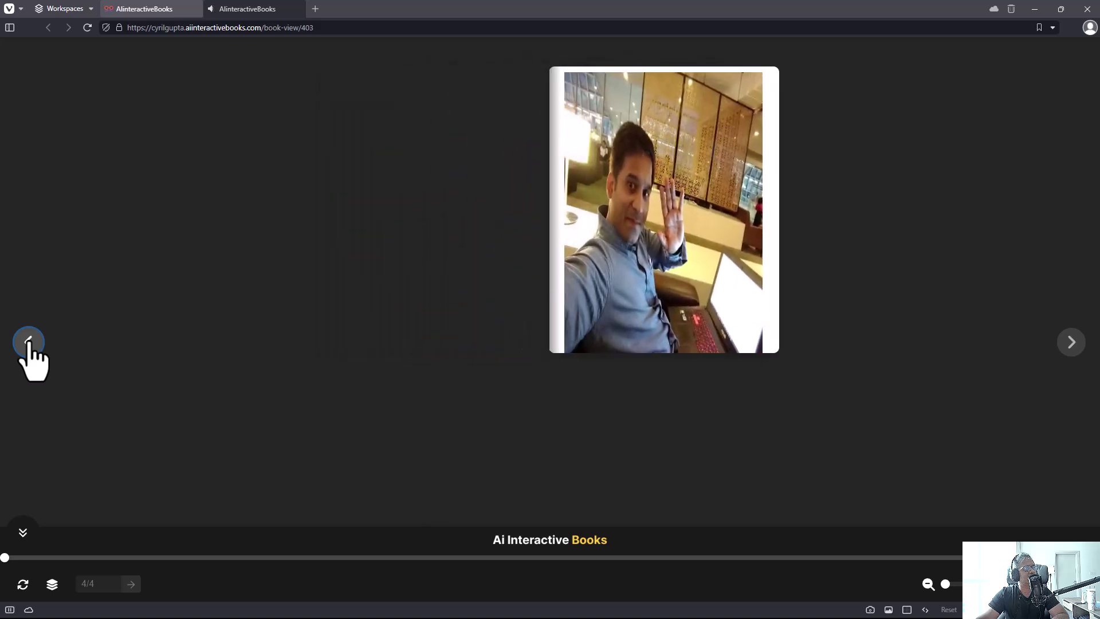
click(1071, 342)
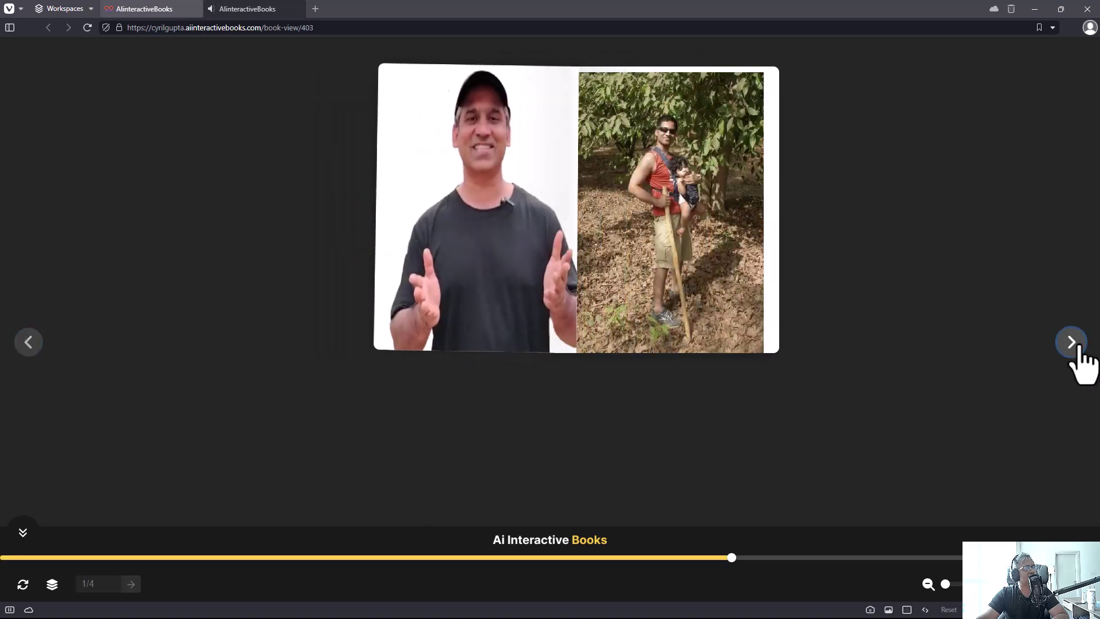
middle_click(273, 9)
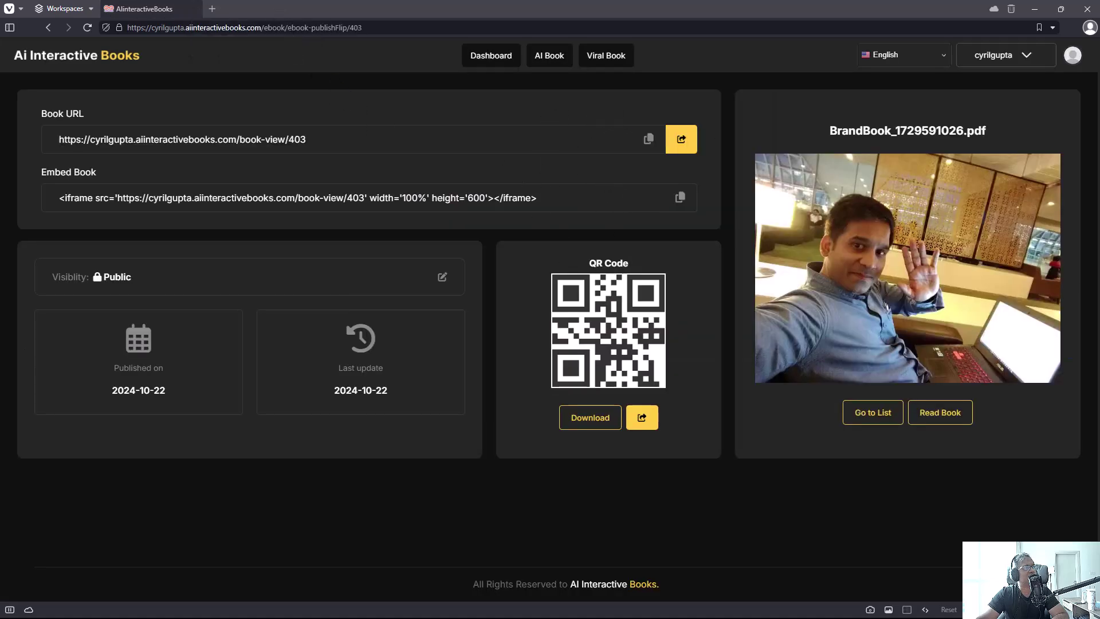
- Browse the Bonuses page from the dashboard, then return to the main dashboard
click(512, 57)
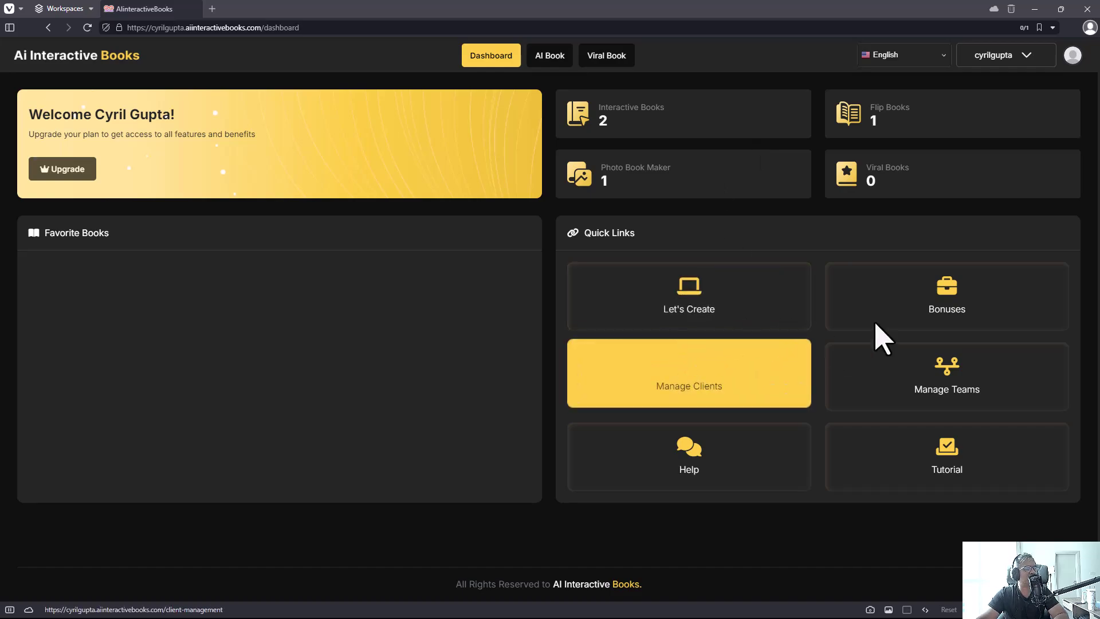
click(952, 321)
scroll(459, 466, down, 8)
scroll(458, 468, up, 1)
scroll(459, 466, up, 10)
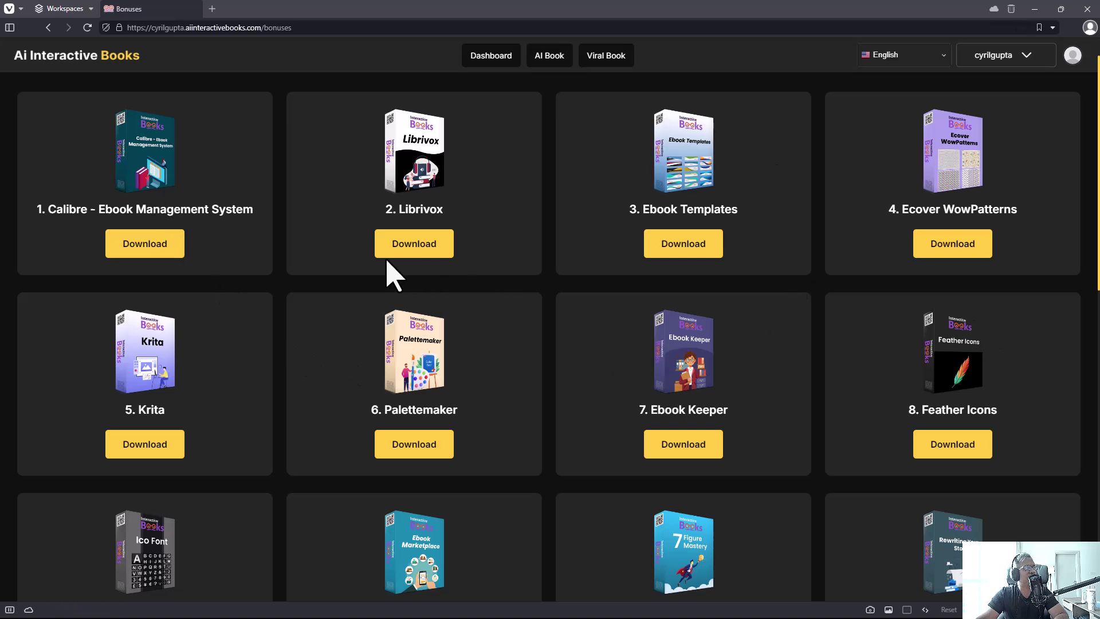
scroll(380, 277, up, 1)
click(511, 57)
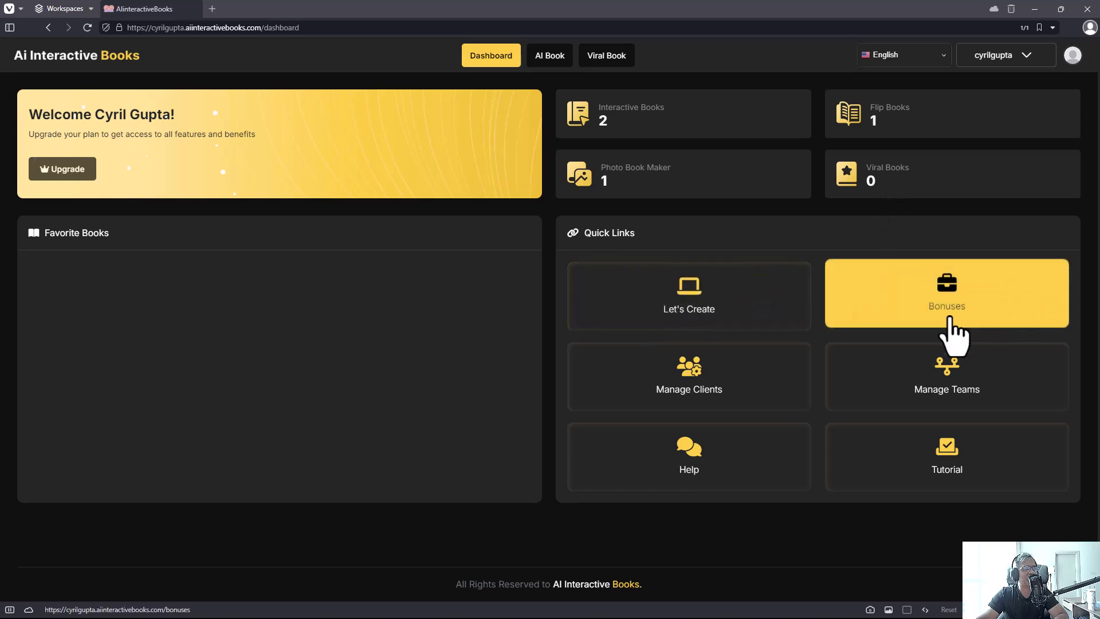
- Start a viral book campaign named 'Test' using the Affiliate Discount popup template
click(606, 55)
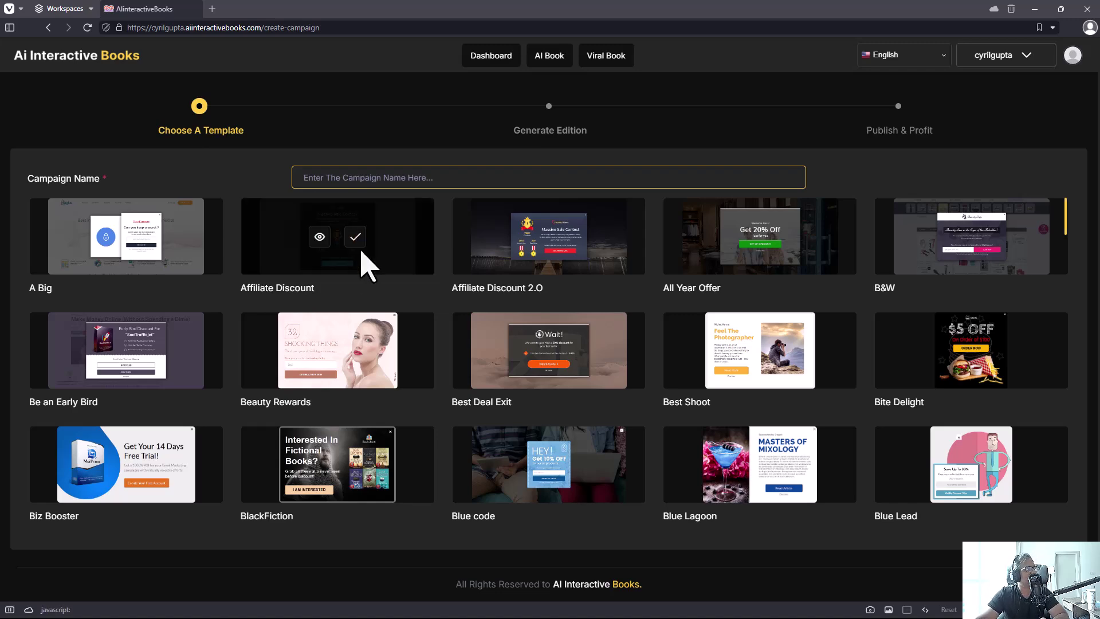
click(355, 241)
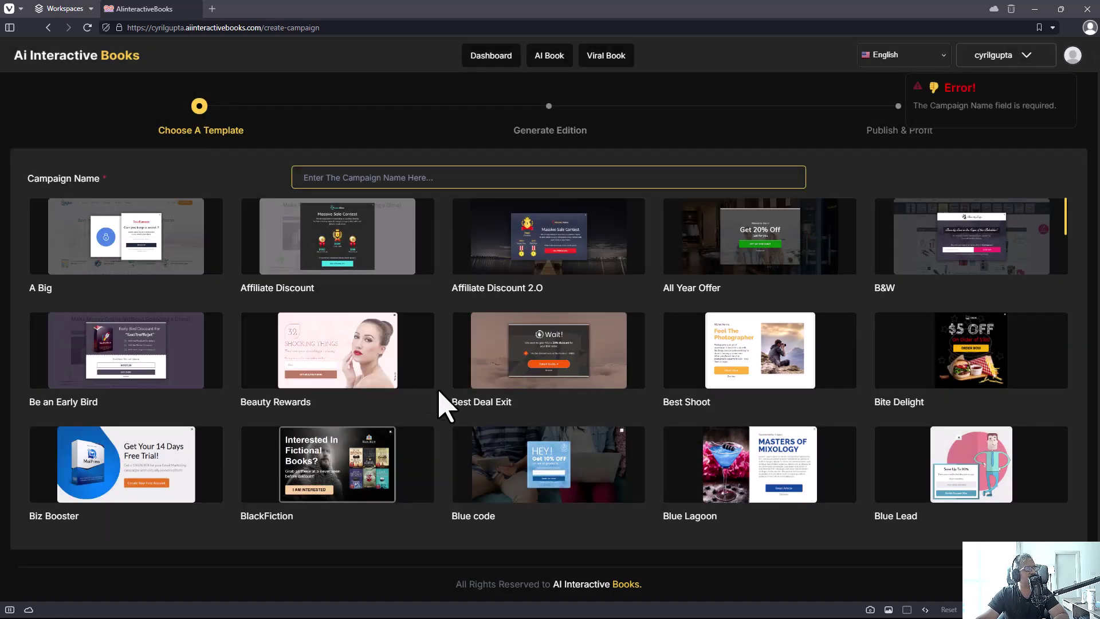
click(404, 184)
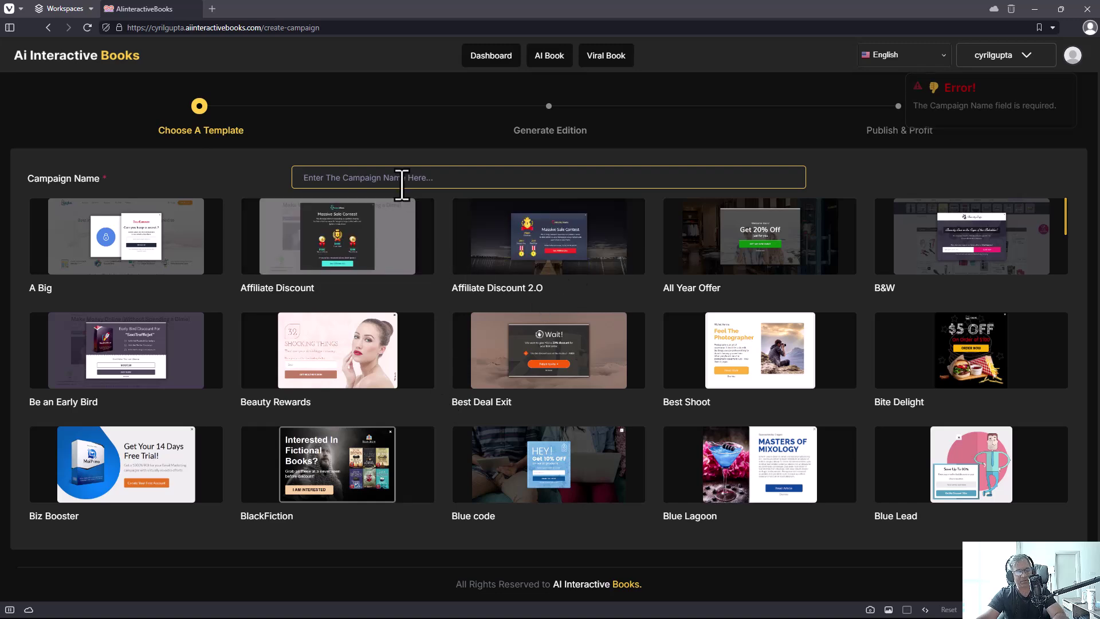
text(Test)
click(358, 240)
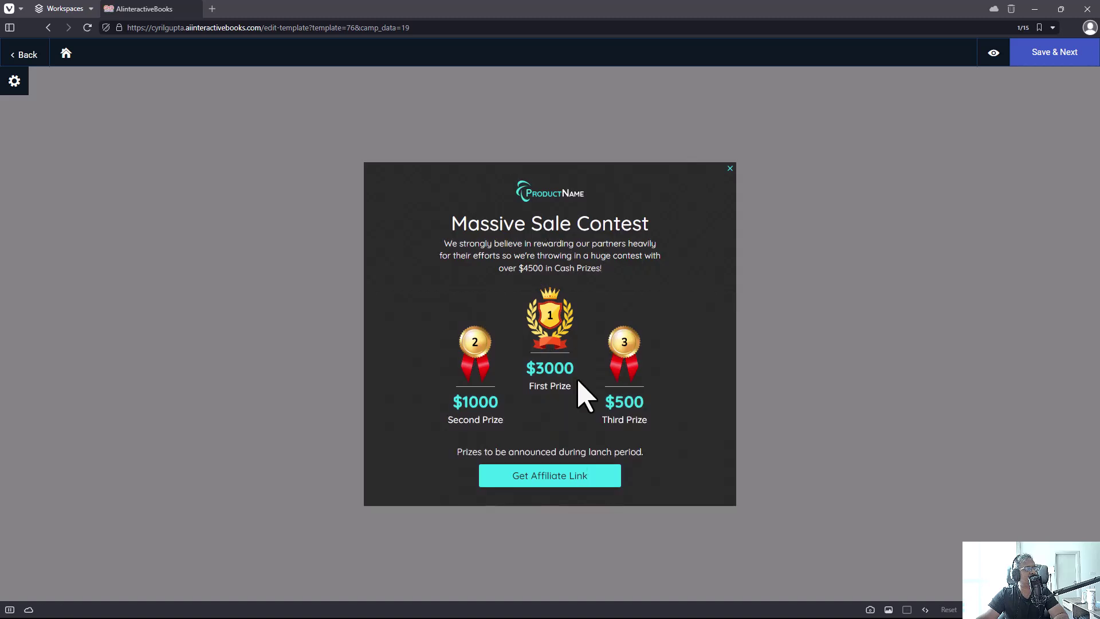
- Try editing the Massive Sale Contest title, prize labels, amounts and description, then save the popup
click(532, 223)
click(597, 285)
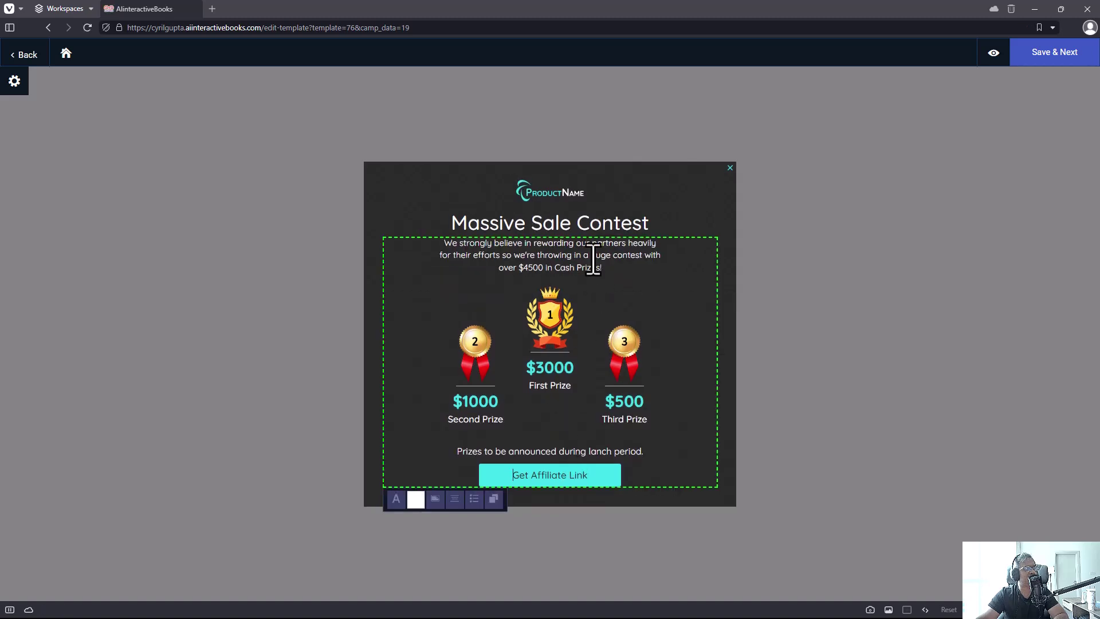
click(536, 387)
click(479, 421)
click(542, 361)
click(477, 393)
click(515, 216)
click(627, 248)
click(559, 452)
click(1050, 63)
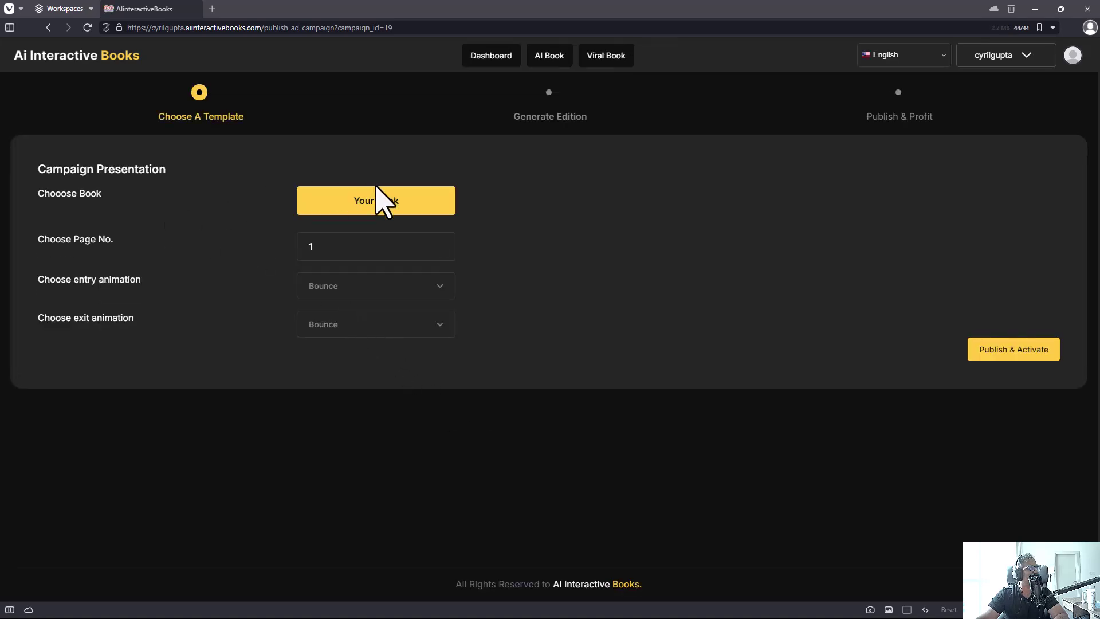
- Attach the Kitchen Gardens book, set Bounce in entry and Bounce out exit, and publish the campaign
click(379, 198)
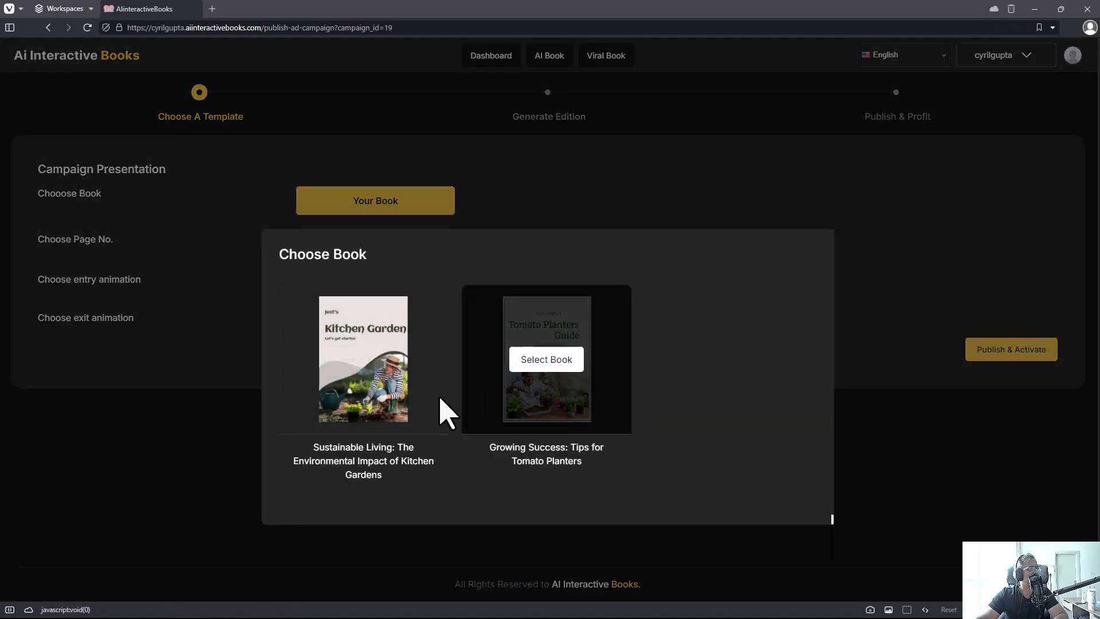
click(372, 395)
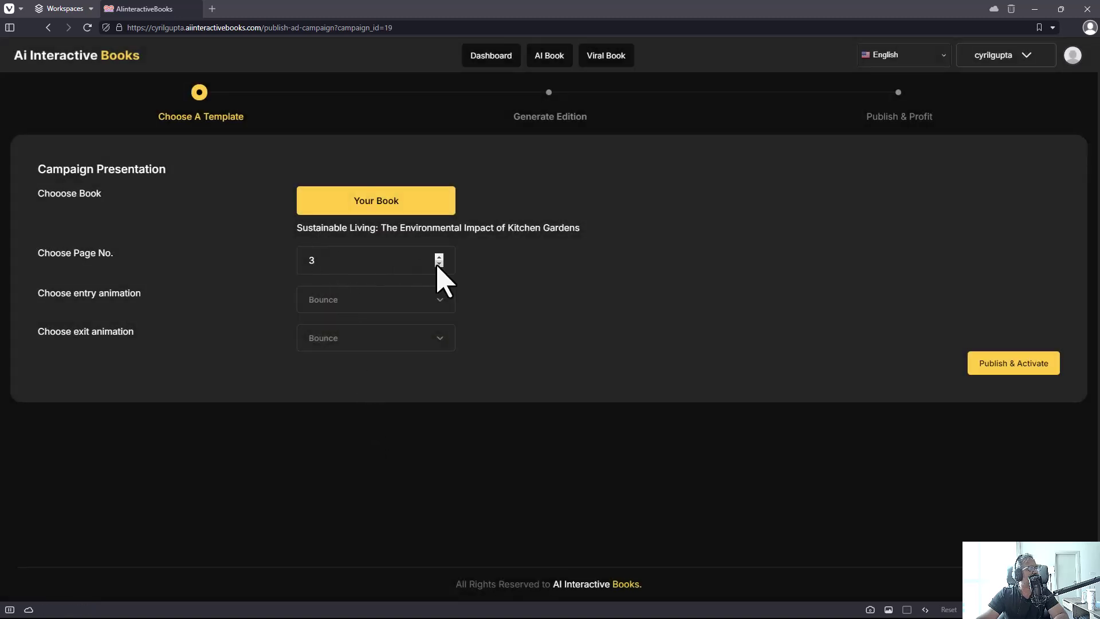
click(422, 301)
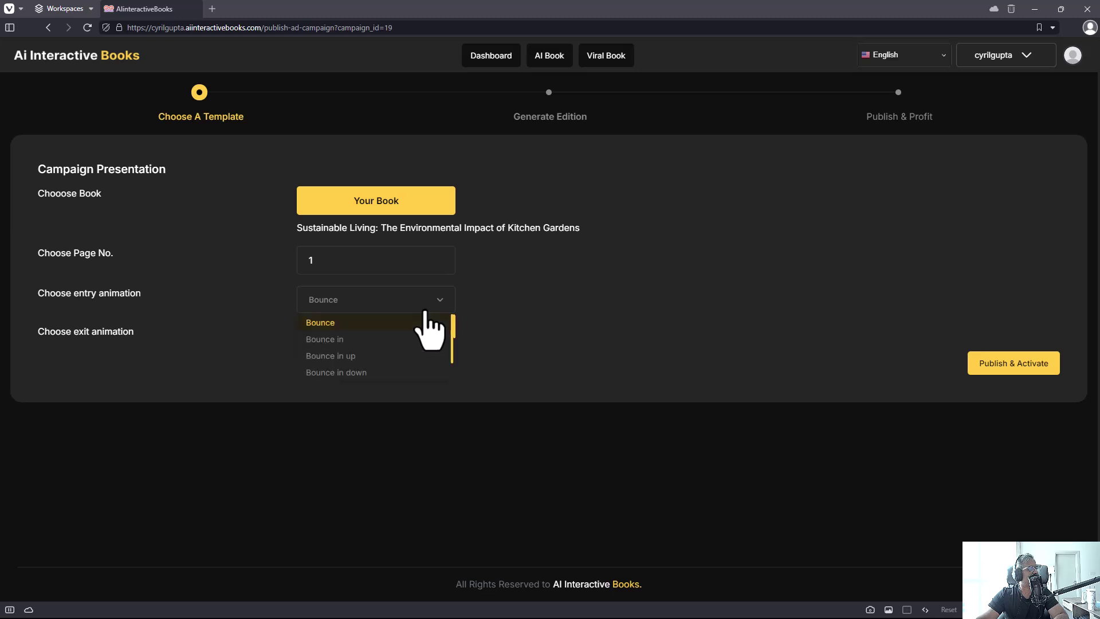
click(379, 339)
click(344, 343)
click(335, 377)
click(1005, 366)
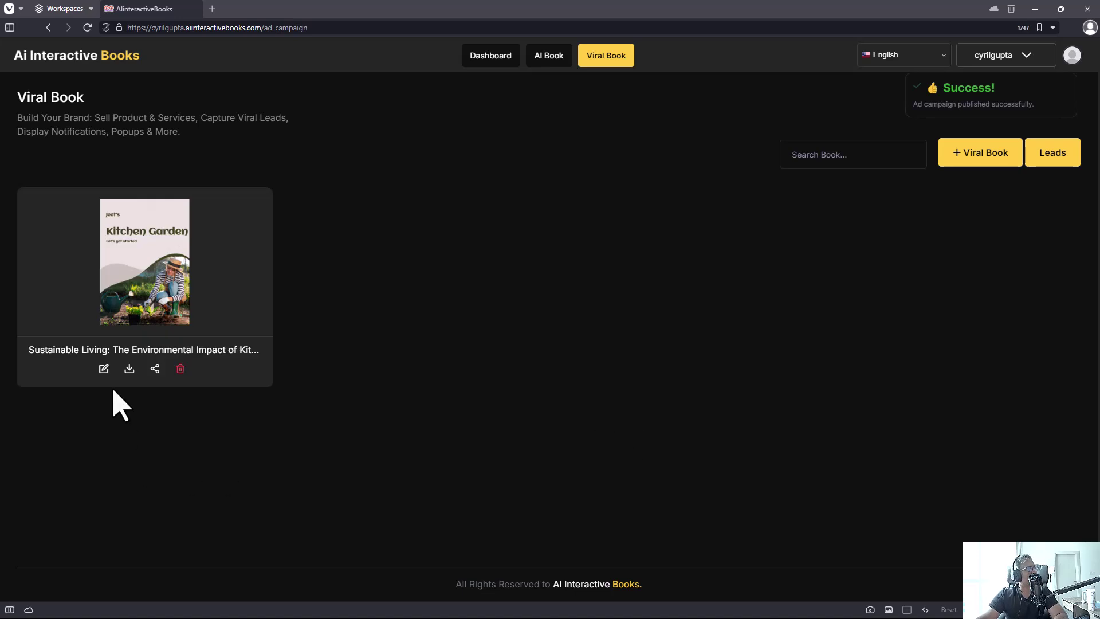
- Download the viral book as the PDF BrandBook_1729590846.pdf into a new tab
click(155, 369)
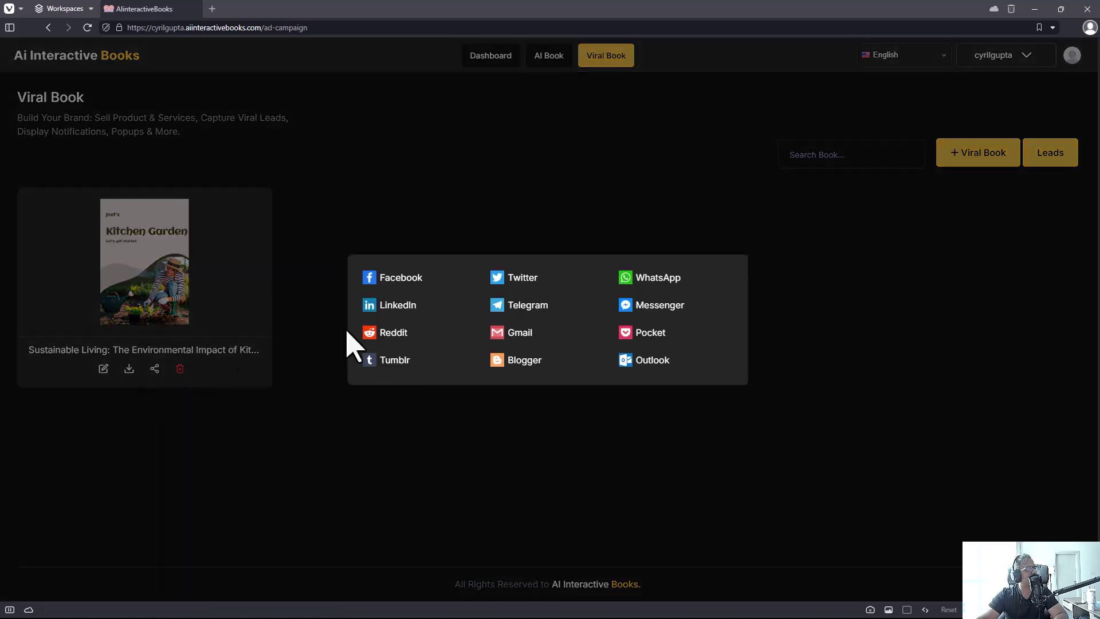
click(225, 393)
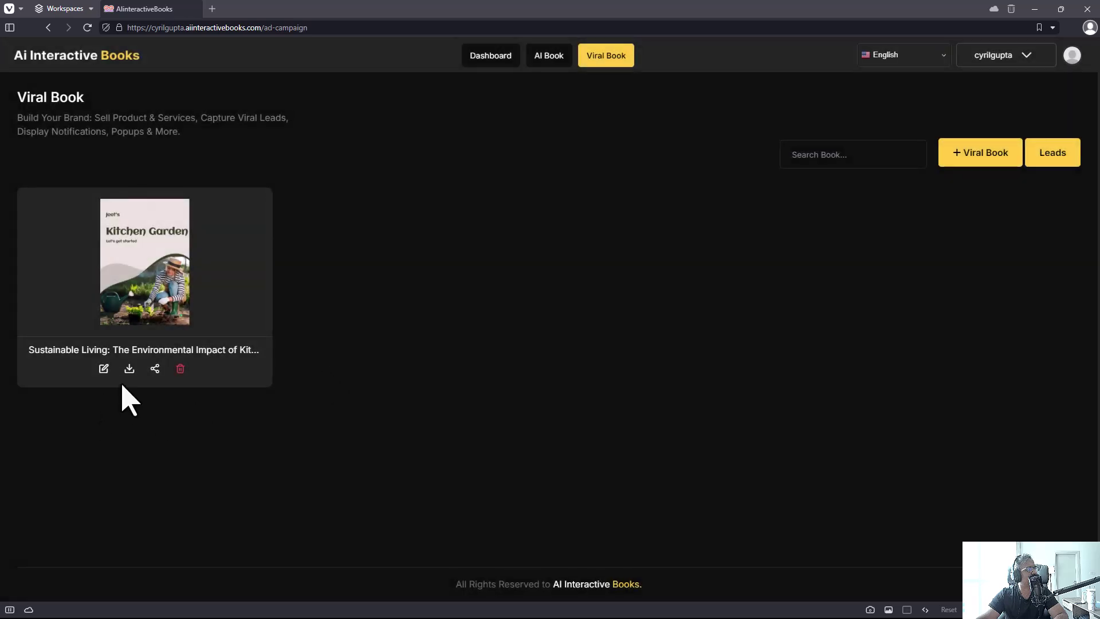
click(129, 369)
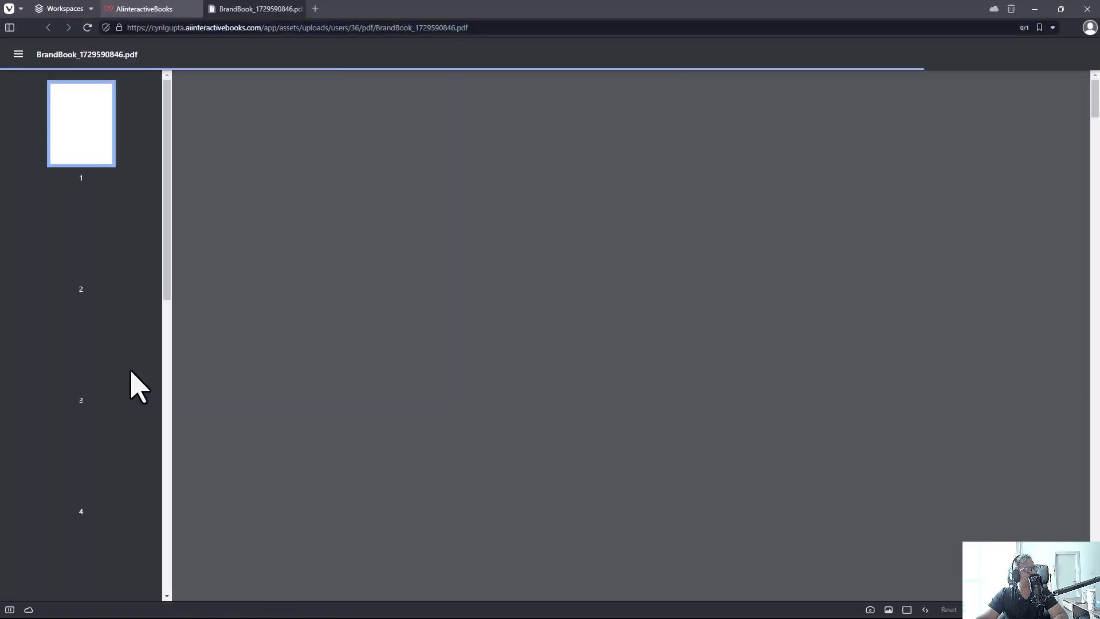
- Skim the 11-page PDF, then return to the Viral Book list
scroll(658, 454, down, 20)
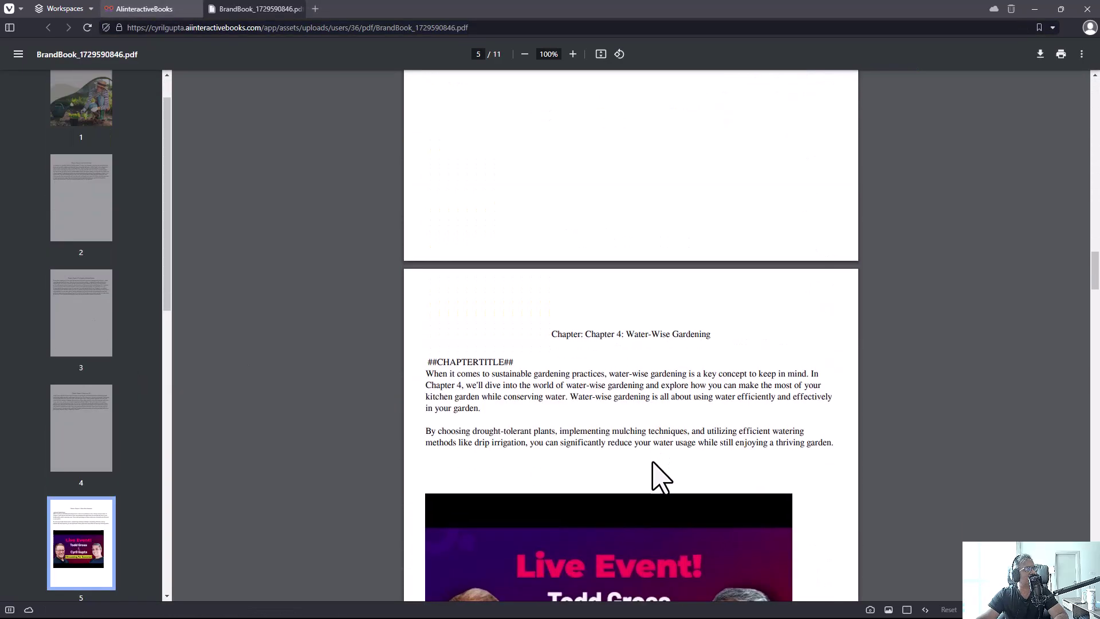
scroll(658, 486, down, 20)
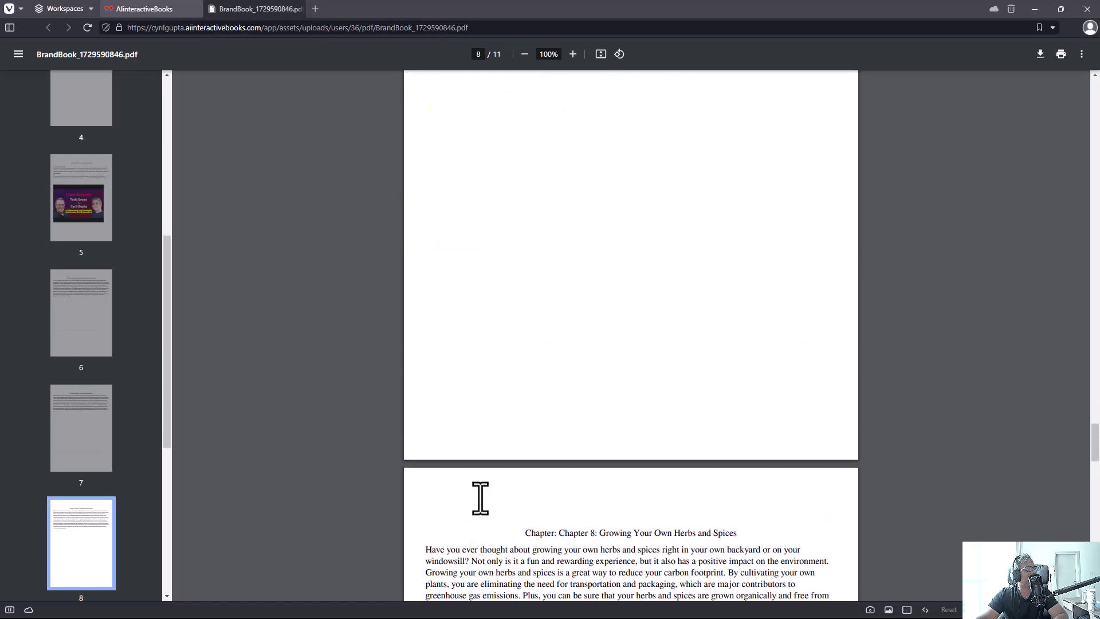
scroll(504, 344, up, 20)
scroll(482, 278, down, 3)
click(152, 8)
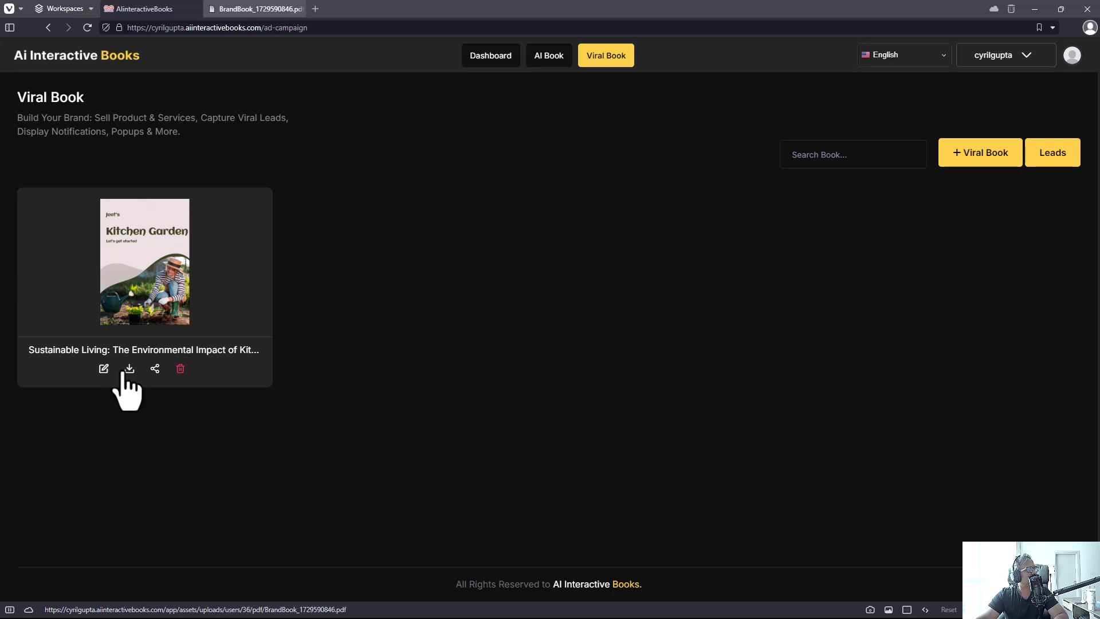
- Read the Kitchen Garden book online, check the sale-contest popup's prize text, and dismiss it
mouse_move(177, 206)
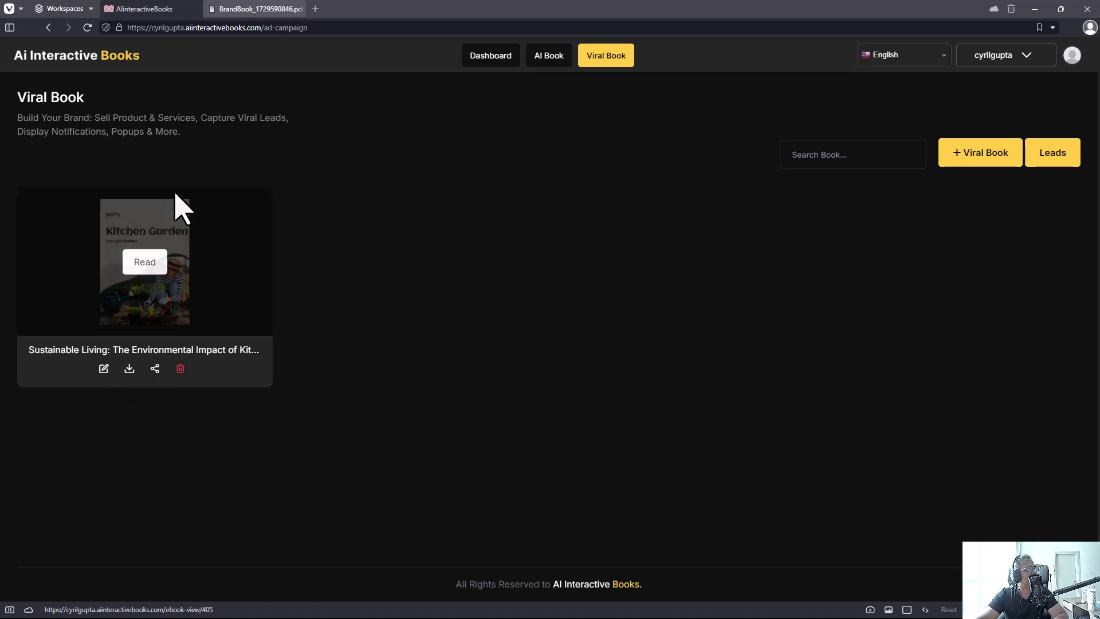
click(165, 262)
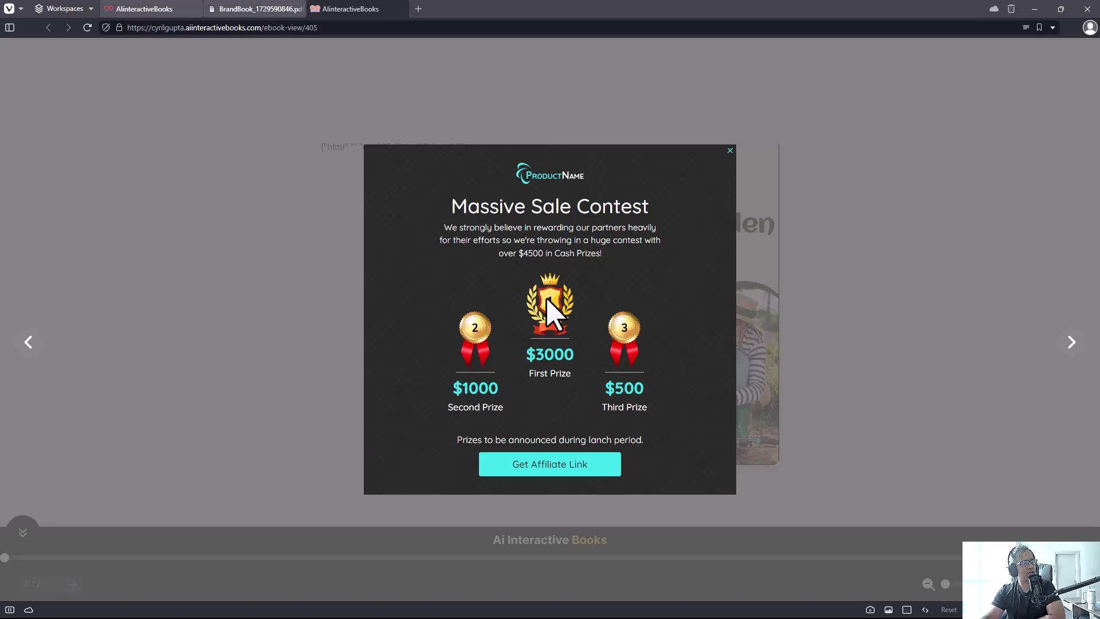
drag(497, 252, 567, 388)
click(586, 402)
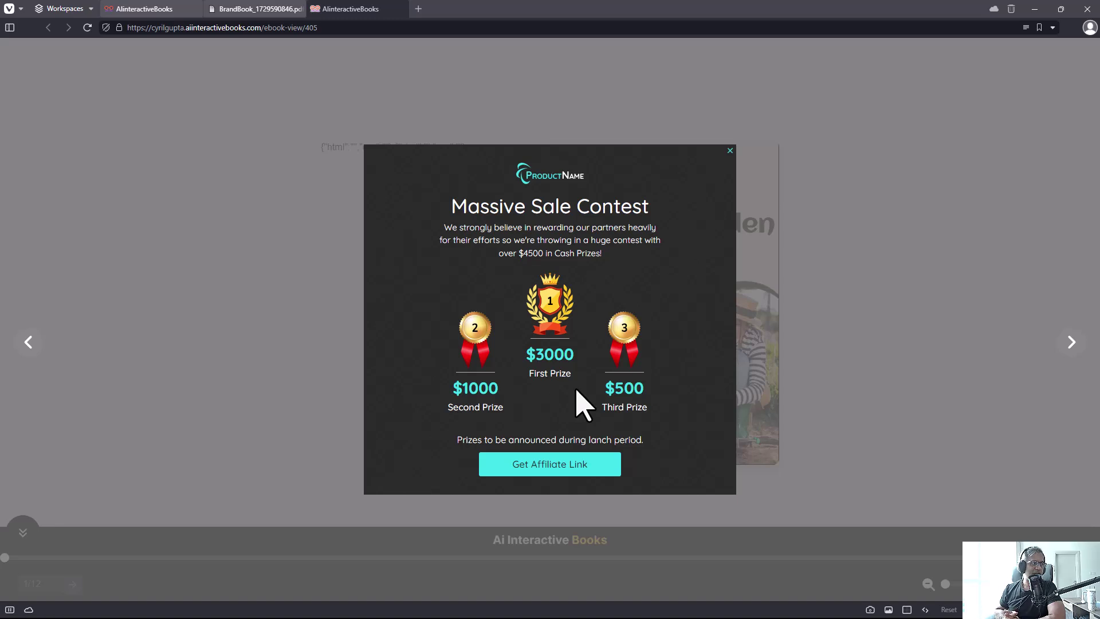
click(730, 150)
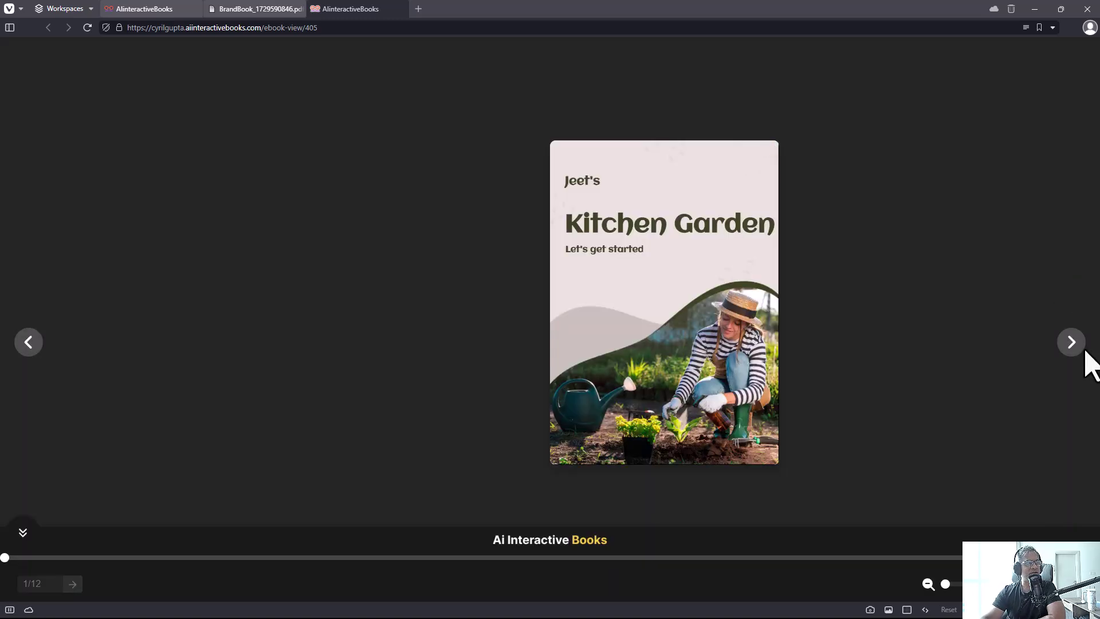
- Flip through the book to its last page, then view the PDF's Kitchen Garden cover
click(1071, 343)
click(1072, 343)
click(1071, 342)
click(1071, 343)
click(1072, 342)
click(277, 8)
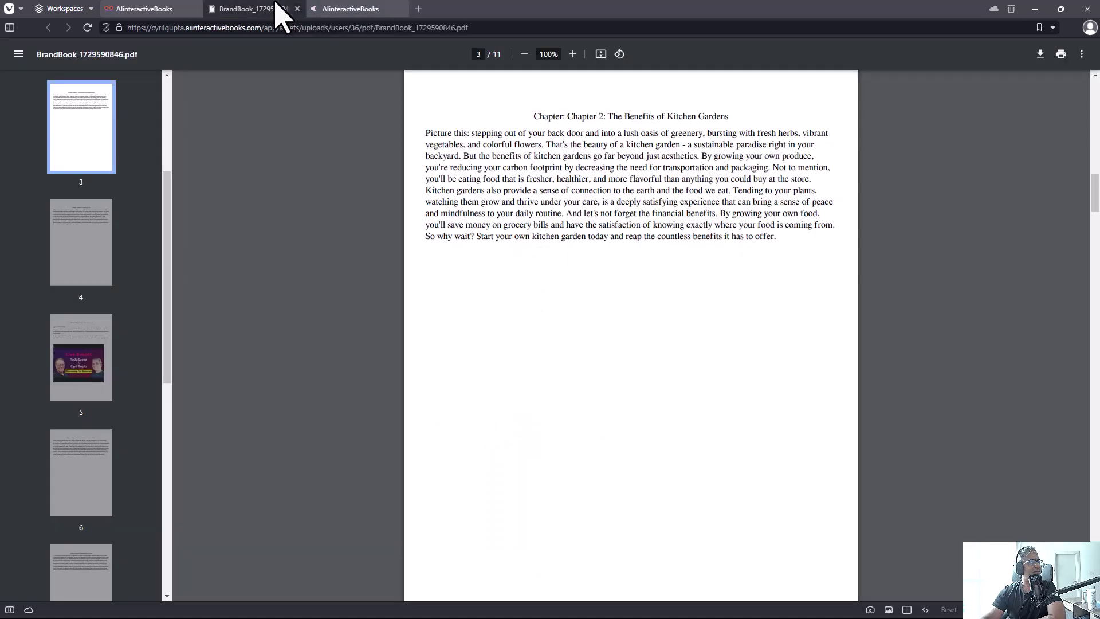
middle_click(634, 524)
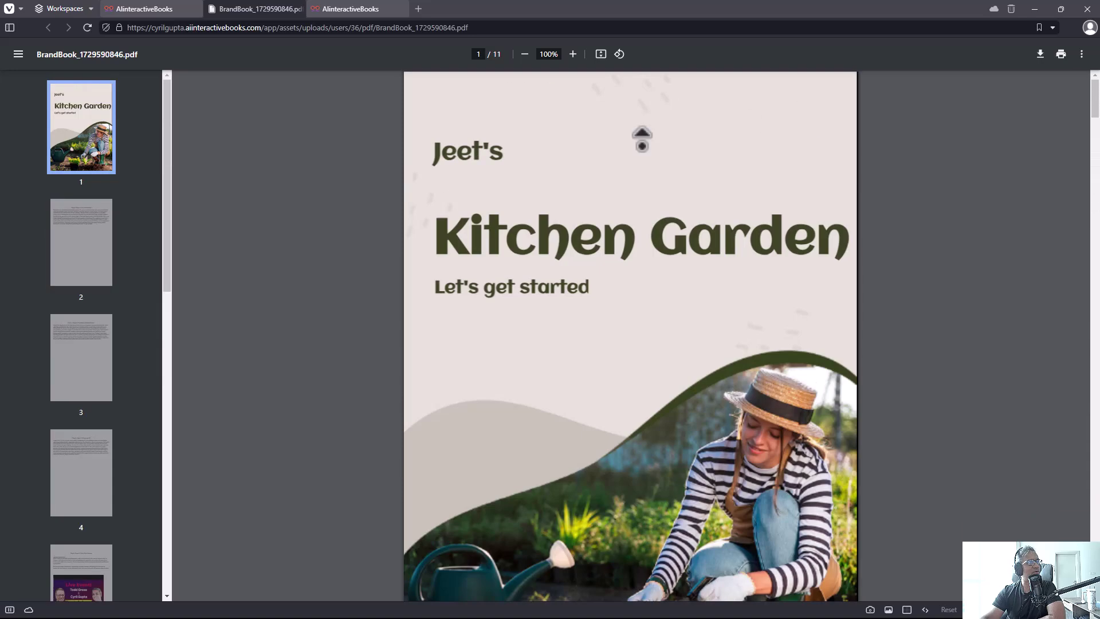
- Leave the PDF for the Viral Book list, then return to the dashboard showing 1 Viral Book
click(144, 9)
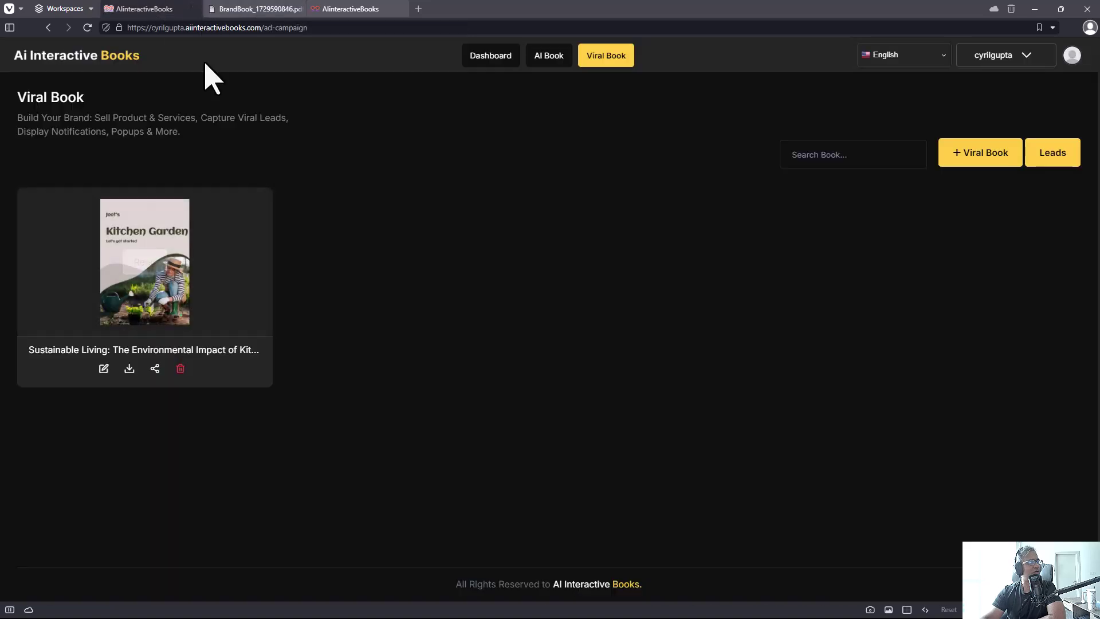
click(69, 61)
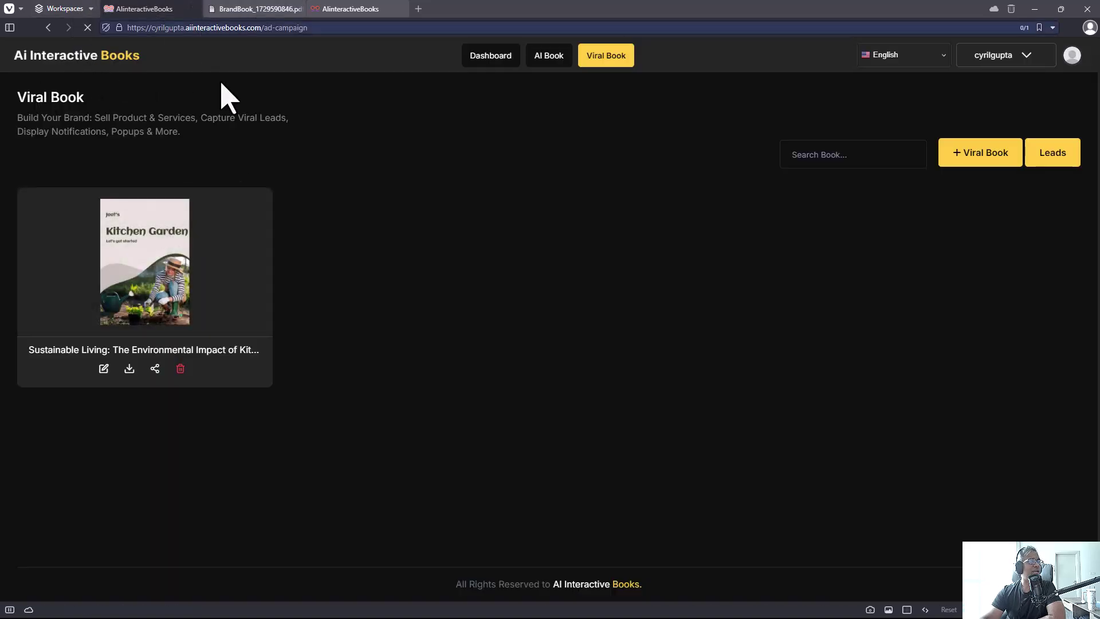